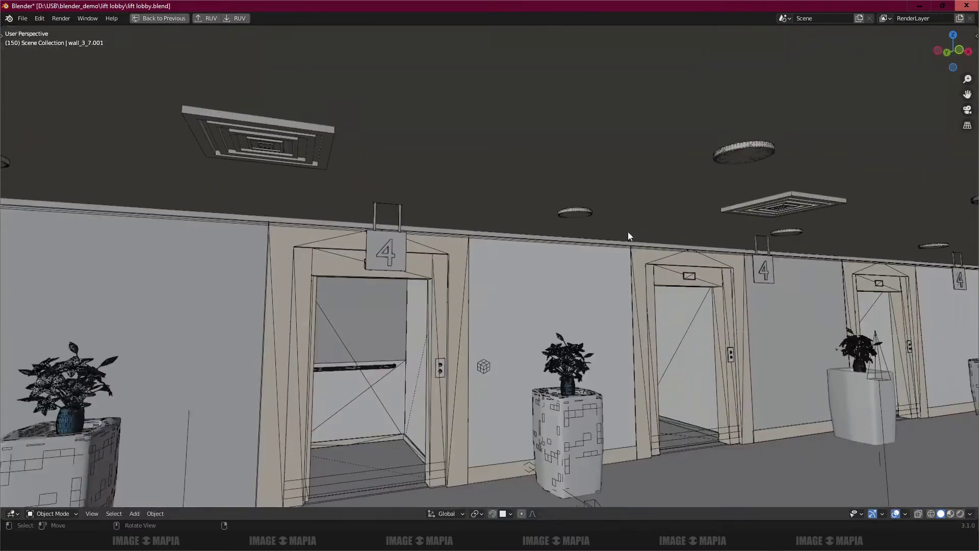
Preview the lift lobby in rendered shading and turn off the wireframe overlay
shift+middle_drag(153, 357, 353, 362)
scroll(353, 362, up, 3)
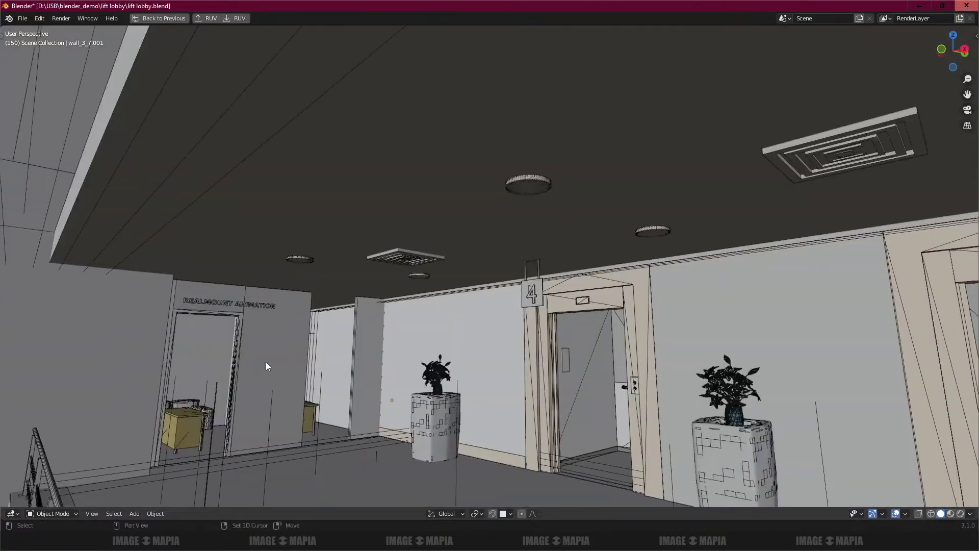
middle_drag(265, 362, 359, 367)
shift+middle_drag(146, 387, 796, 242)
middle_drag(329, 305, 359, 291)
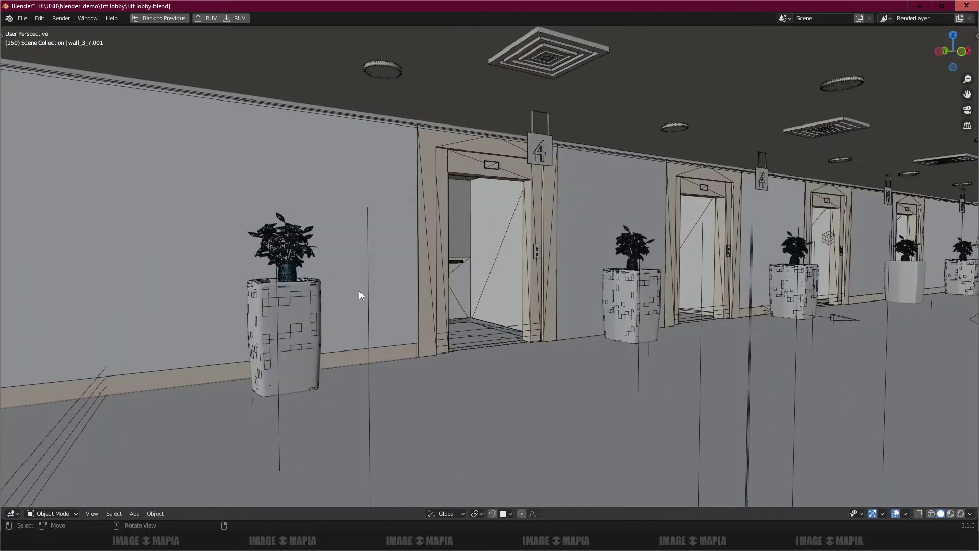
middle_drag(459, 295, 268, 315)
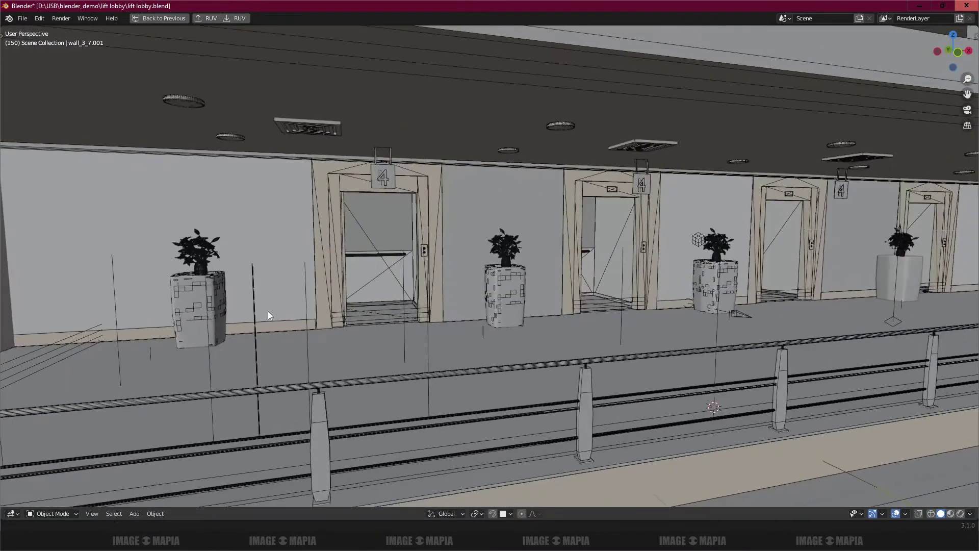
click(960, 514)
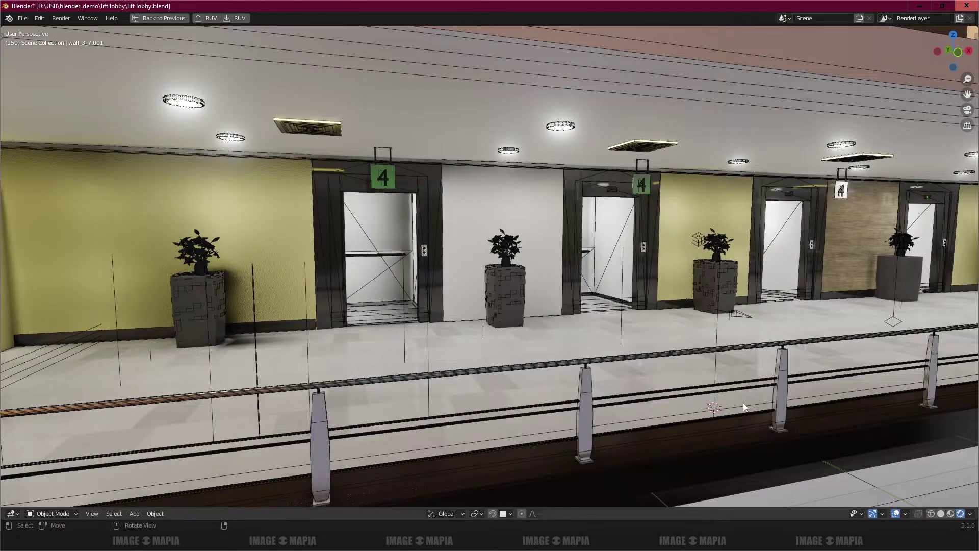
click(905, 514)
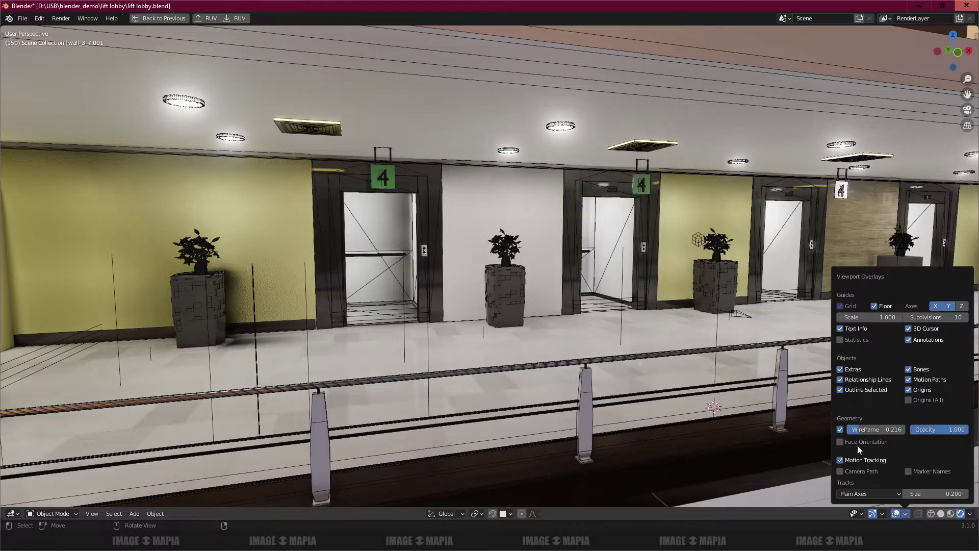
click(840, 429)
Set the viewport back to solid shading and restore the full workspace layout from the maximized view
mouse_move(558, 338)
middle_down()
mouse_move(418, 335)
mouse_move(528, 335)
mouse_move(435, 333)
mouse_move(428, 319)
mouse_move(376, 313)
mouse_move(513, 321)
mouse_move(500, 323)
middle_up()
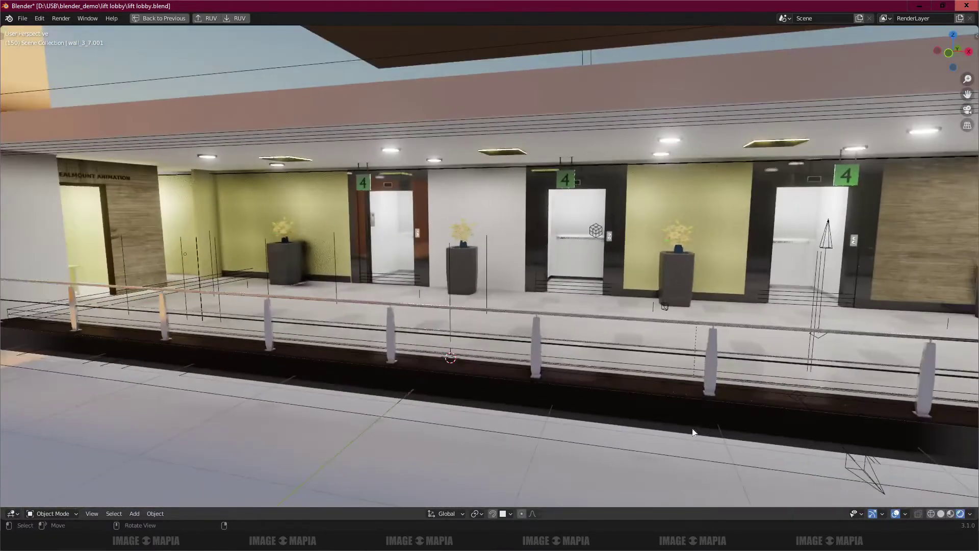
click(941, 514)
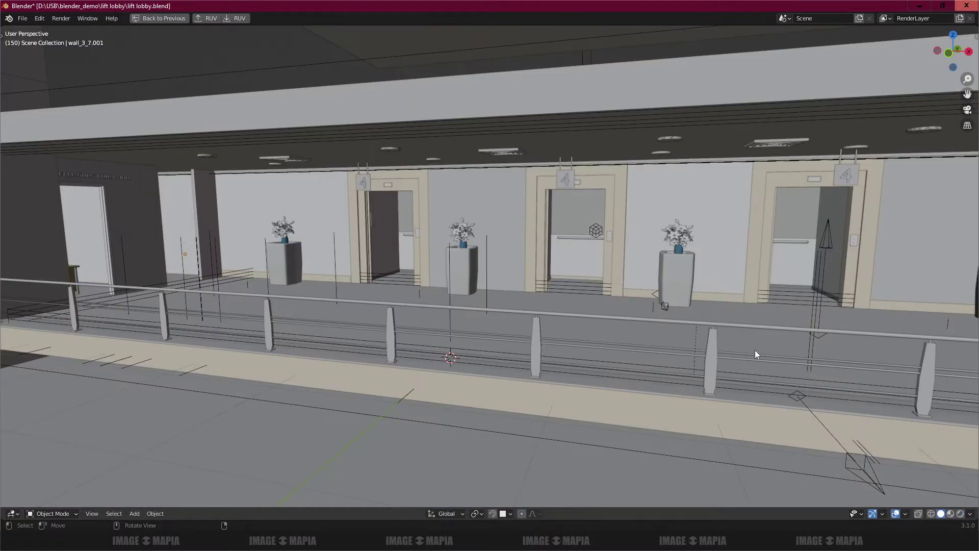
key(ctrl+space)
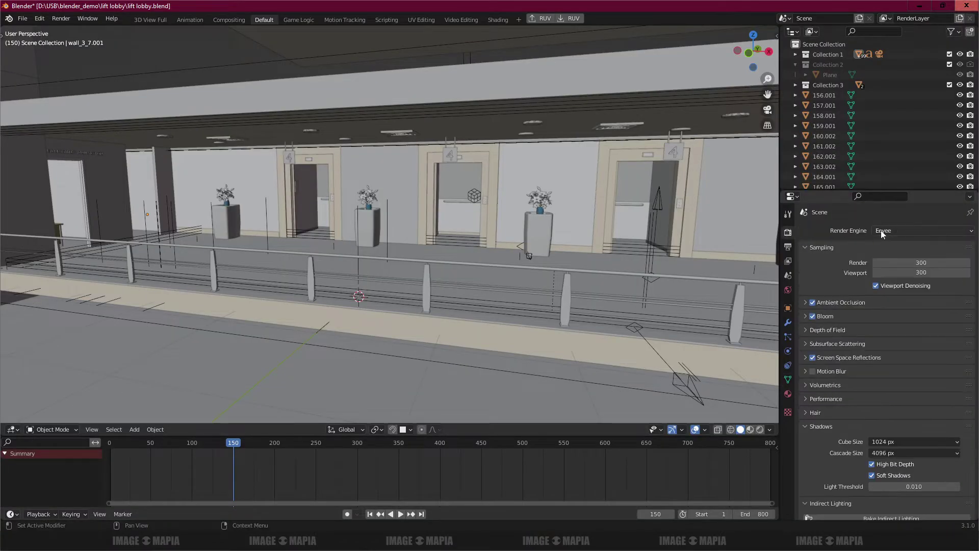
Switch to Notepad and add the lines "this was inside the scene" and "how to add light (indirect light)"
click(687, 540)
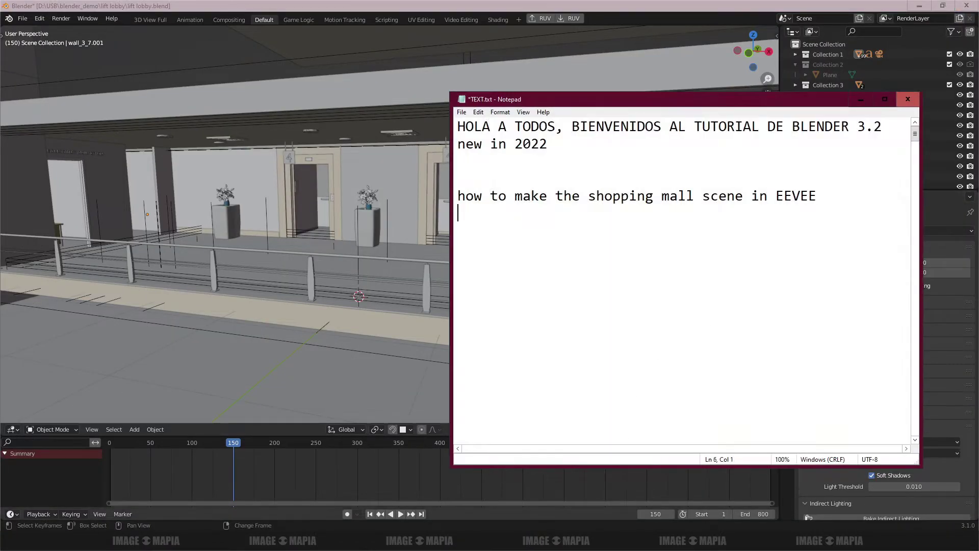
text(this was insid)
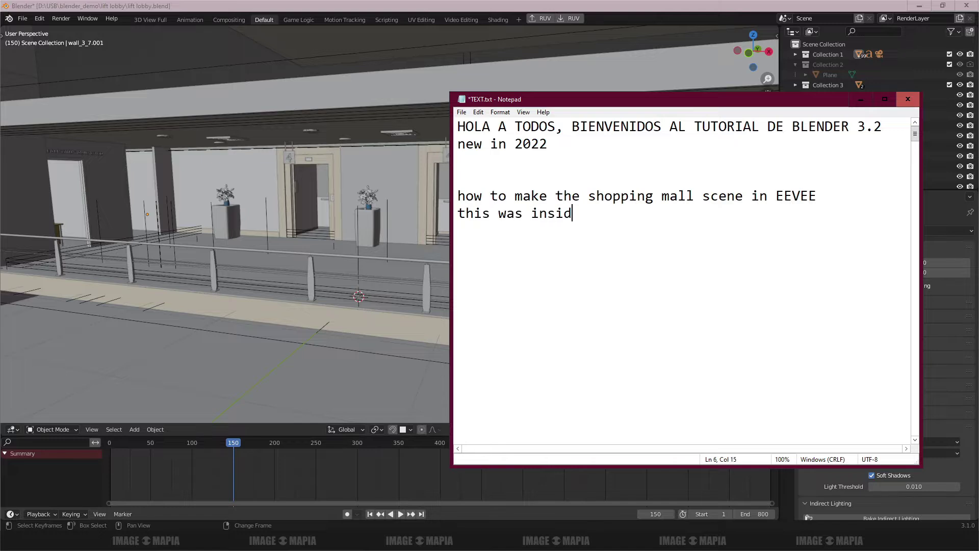
text(e the scene )
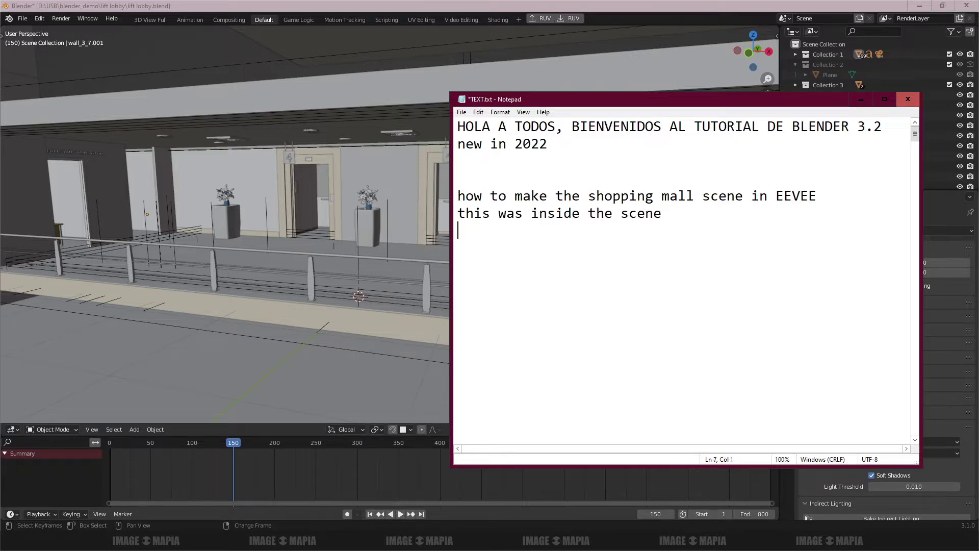
text(how to add ligh)
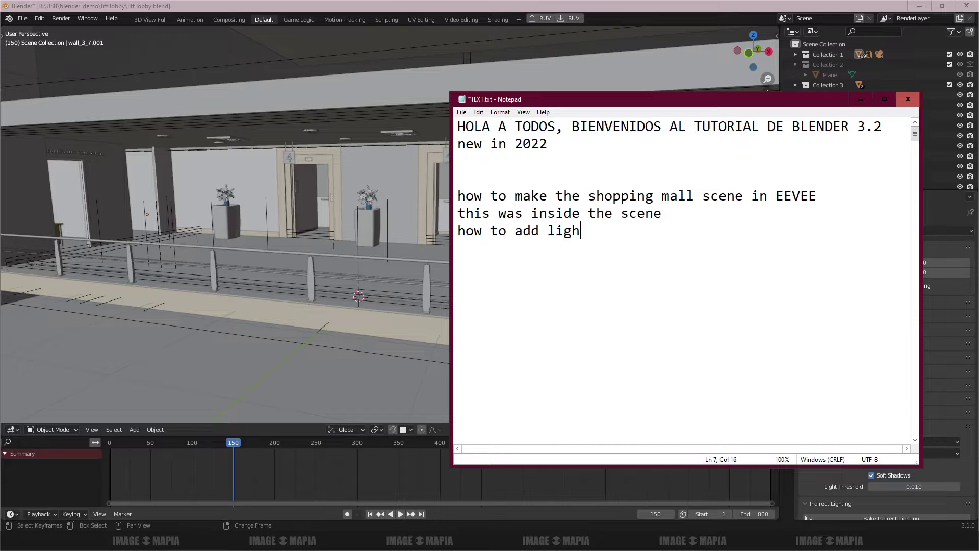
text(t (indirect light) )
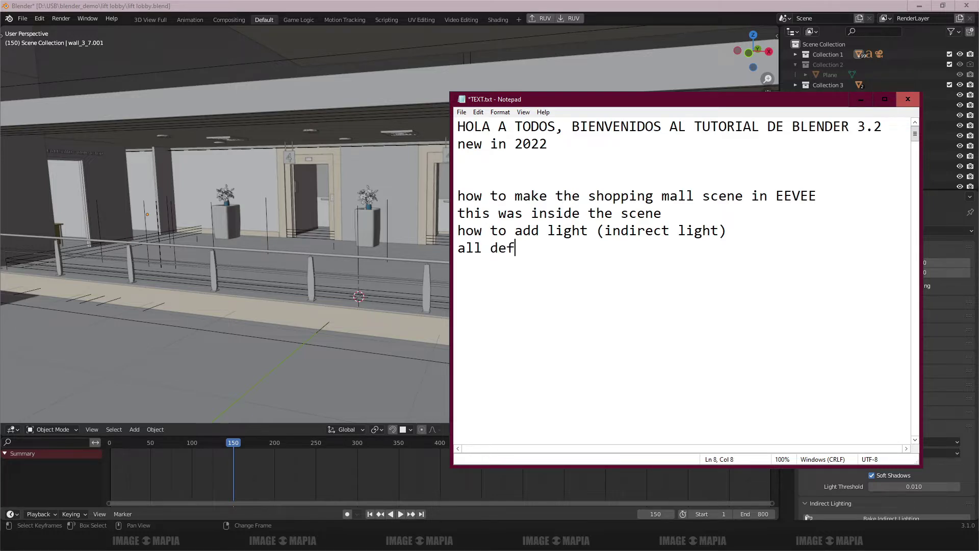
Add the line "alongside all default light" to the note and return to Blender
text(all default light)
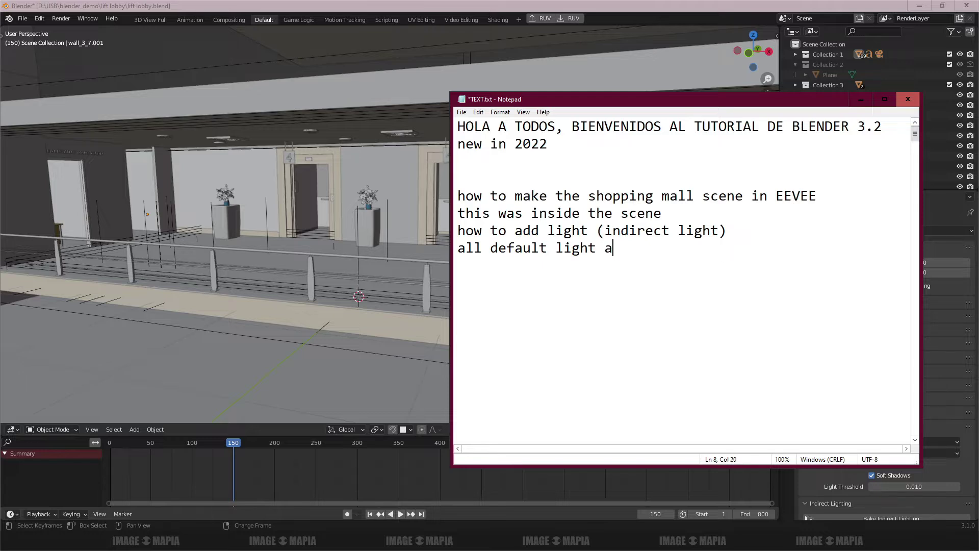
key(Left)
text(alongside)
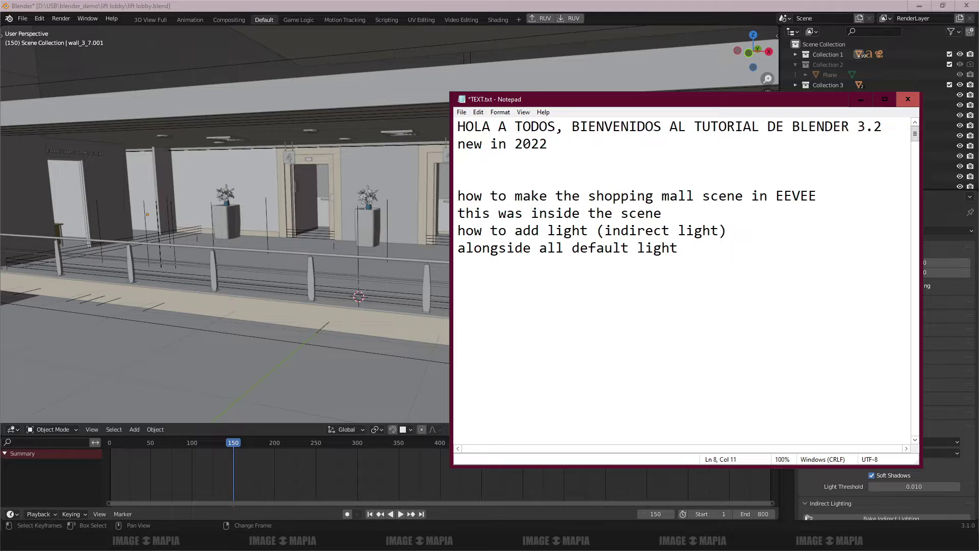
click(901, 245)
key(Return)
key(Return)
click(860, 100)
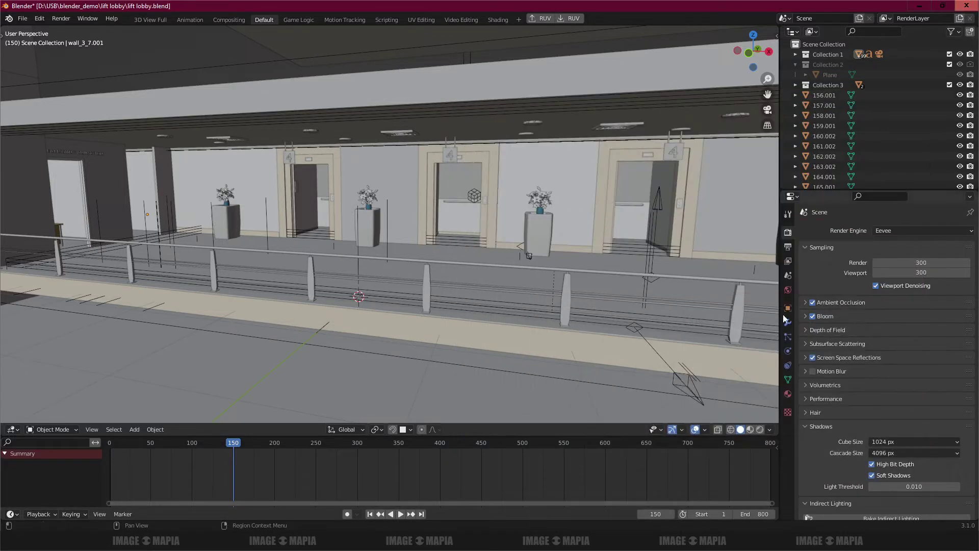
Show the scene in rendered shading and delete the baked indirect lighting cache
scroll(846, 328, down, 9)
scroll(849, 340, down, 2)
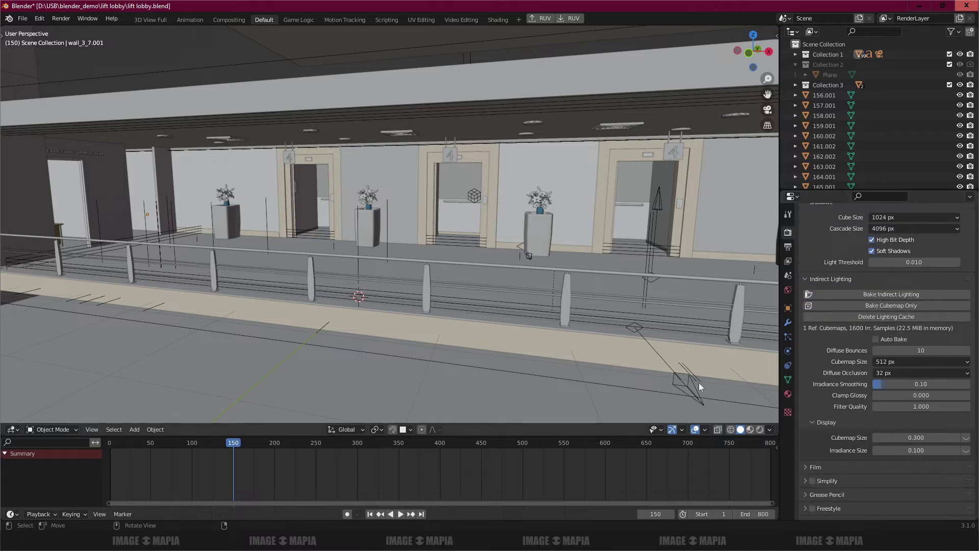
click(759, 429)
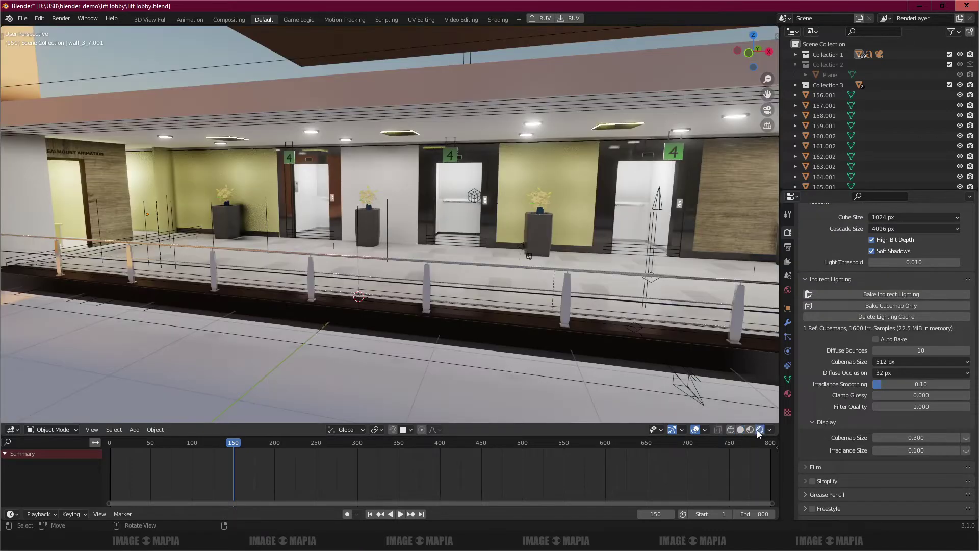
click(874, 317)
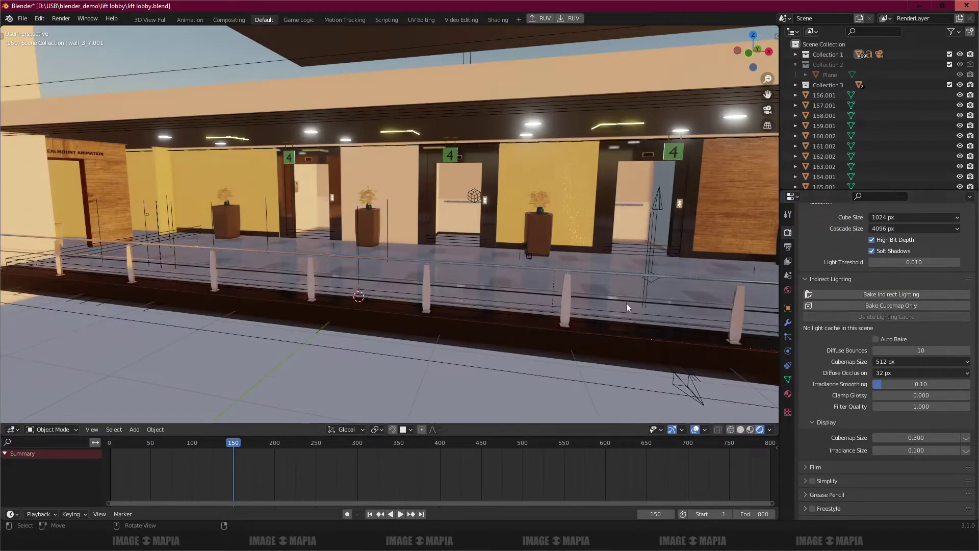
middle_drag(609, 305, 411, 281)
Switch to Notepad and add the line "this is lighting with default light" below a blank line
key(alt+Tab)
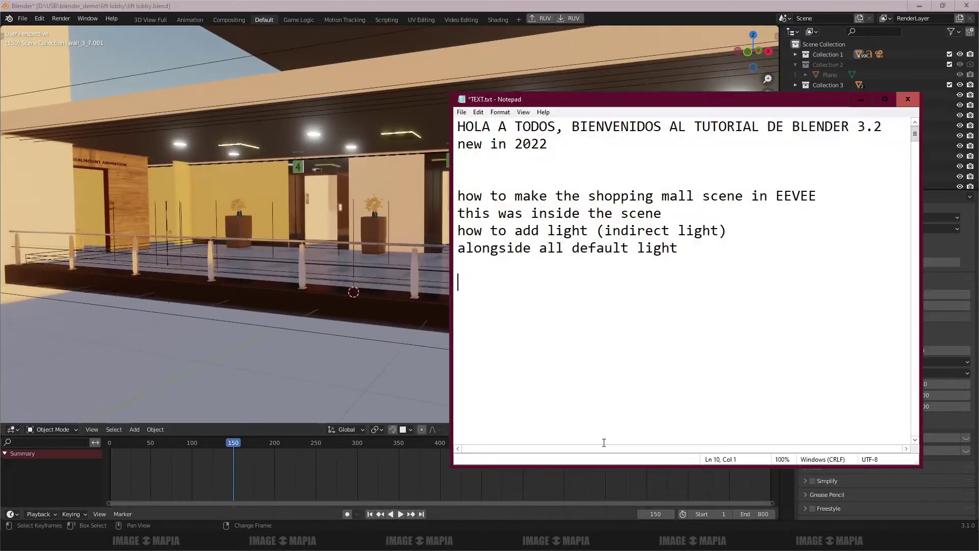
text(this is without)
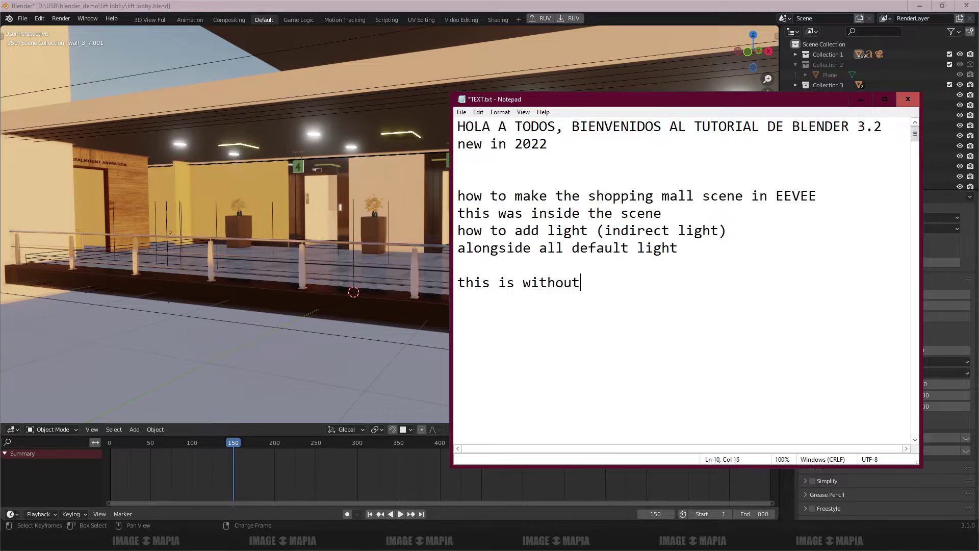
key(BackSpace)
key(BackSpace)
key(BackSpace)
key(BackSpace)
key(BackSpace)
key(BackSpace)
key(BackSpace)
text(lighting with default light )
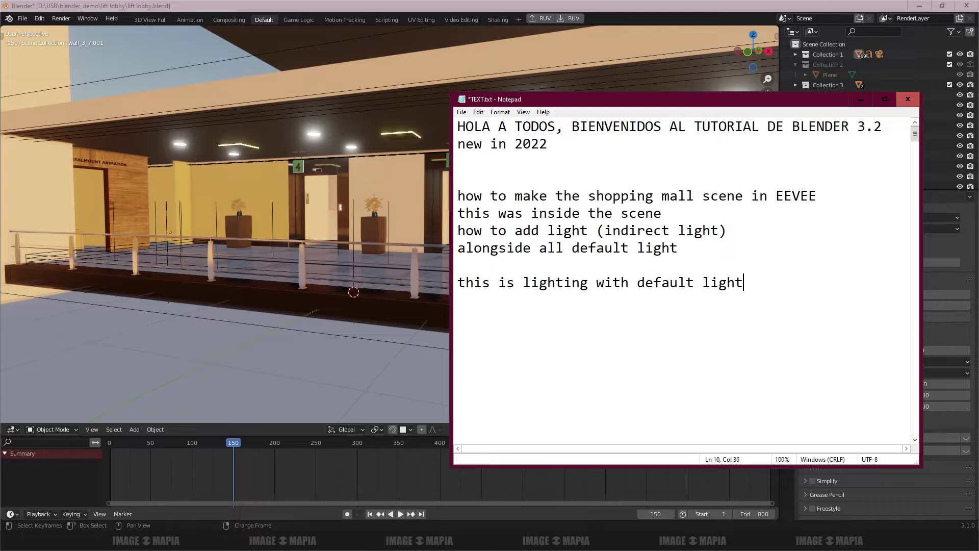
Add "without any indirect light & cube light for reflection" and "start." to the note, and return to Blender
text(without any indire)
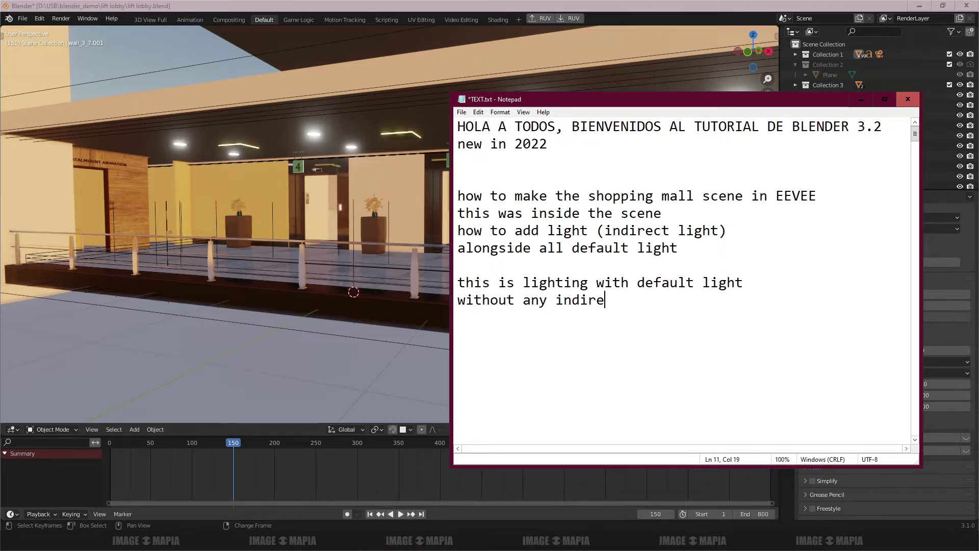
text(ct light & cube light for fre)
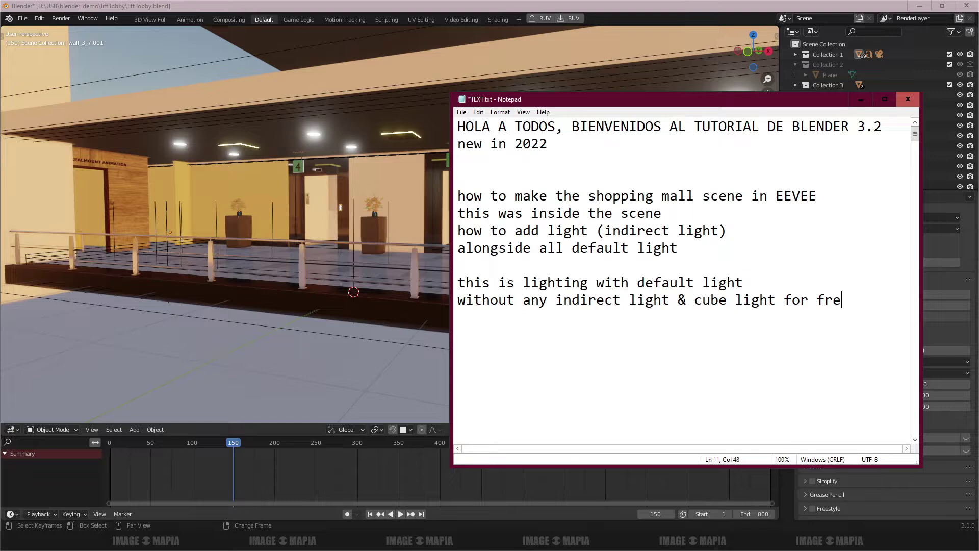
key(BackSpace)
key(BackSpace)
key(BackSpace)
text(reflection)
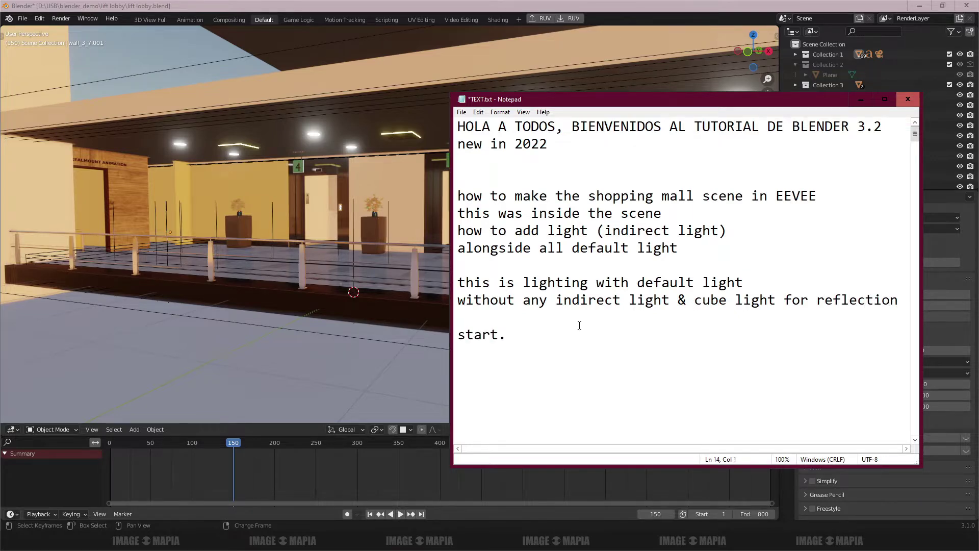
click(861, 99)
Switch to solid shading and delete the large reflection cubemap surrounding the building
scroll(431, 210, down, 5)
middle_drag(431, 210, 442, 219)
click(750, 429)
click(741, 429)
scroll(456, 264, down, 4)
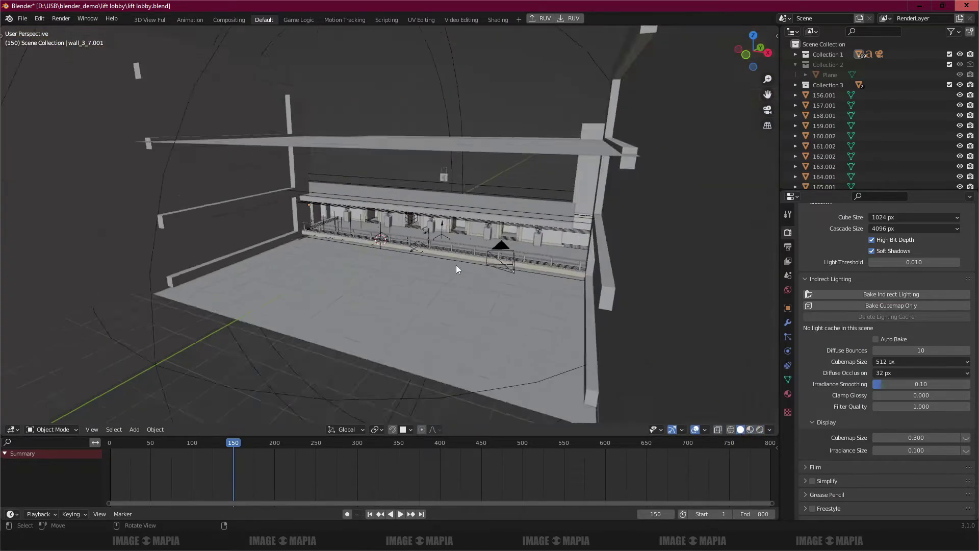
scroll(456, 265, down, 2)
mouse_move(456, 265)
middle_down()
mouse_move(442, 234)
mouse_move(442, 255)
middle_up()
click(400, 82)
scroll(400, 81, down, 4)
middle_drag(400, 82, 396, 116)
key(x)
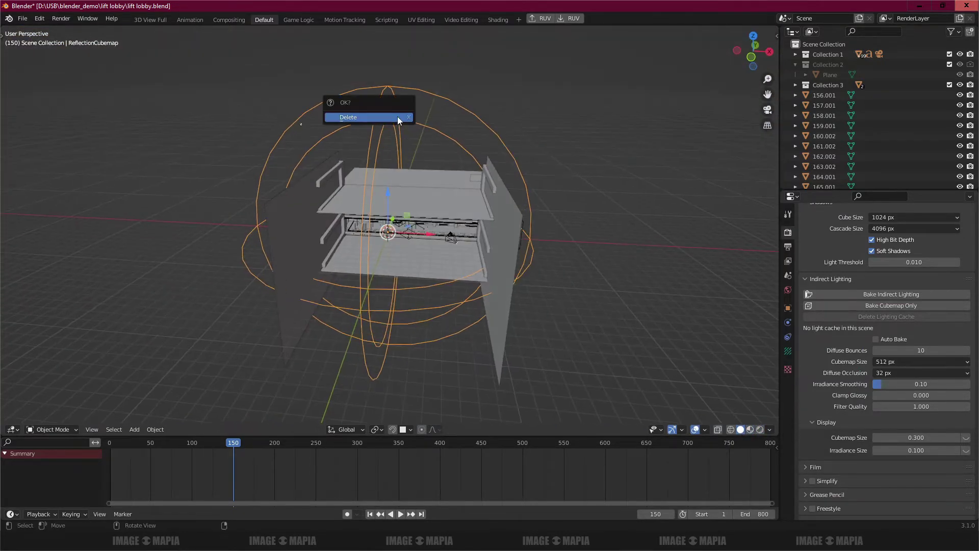
click(397, 117)
Delete the existing irradiance volume inside the lift lobby
scroll(408, 206, up, 8)
click(427, 207)
middle_drag(427, 207, 445, 238)
scroll(447, 209, up, 2)
click(447, 209)
scroll(447, 210, up, 2)
key(x)
click(470, 191)
scroll(470, 191, down, 3)
scroll(448, 229, up, 2)
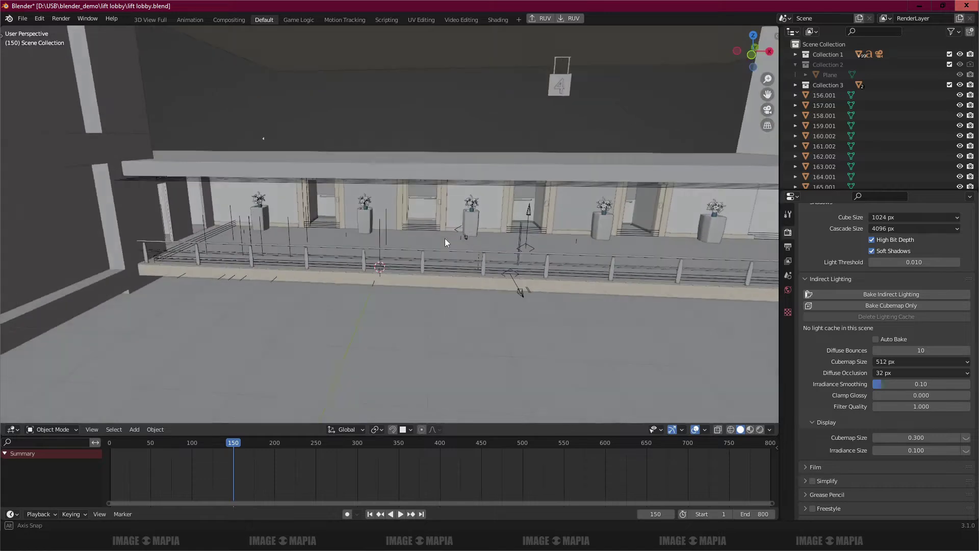
Snap the 3D cursor to the world origin and add an irradiance volume light probe there
scroll(446, 237, down, 7)
scroll(411, 234, up, 7)
key(shift+s)
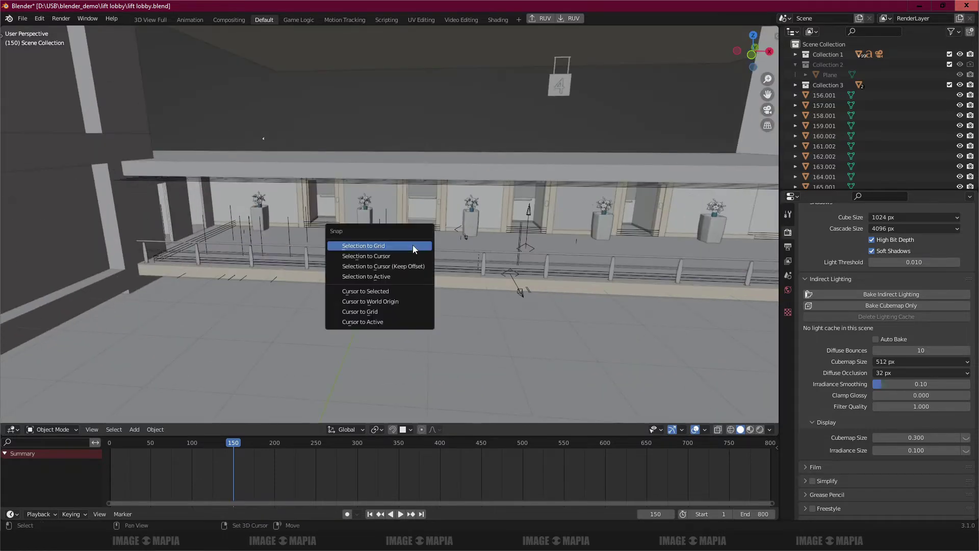
click(384, 302)
scroll(428, 284, down, 5)
scroll(383, 238, up, 4)
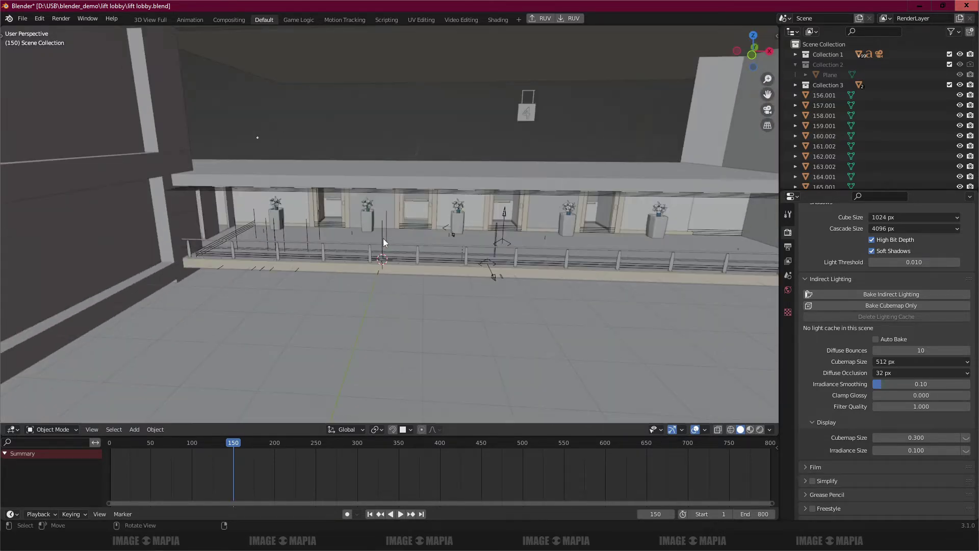
key(shift+a)
mouse_move(351, 375)
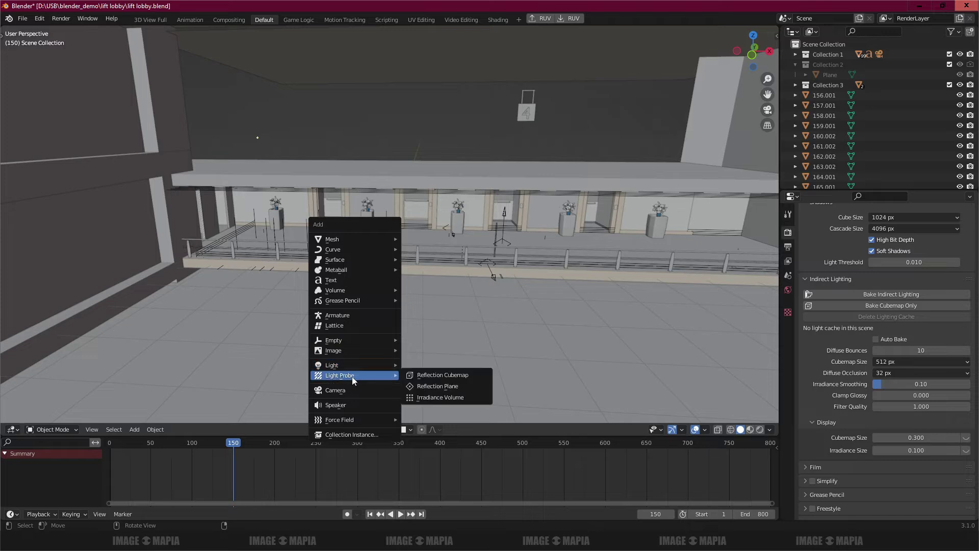
click(441, 397)
In front view, enlarge the new irradiance volume uniformly and raise it to enclose the lobby's height
key(KP_1)
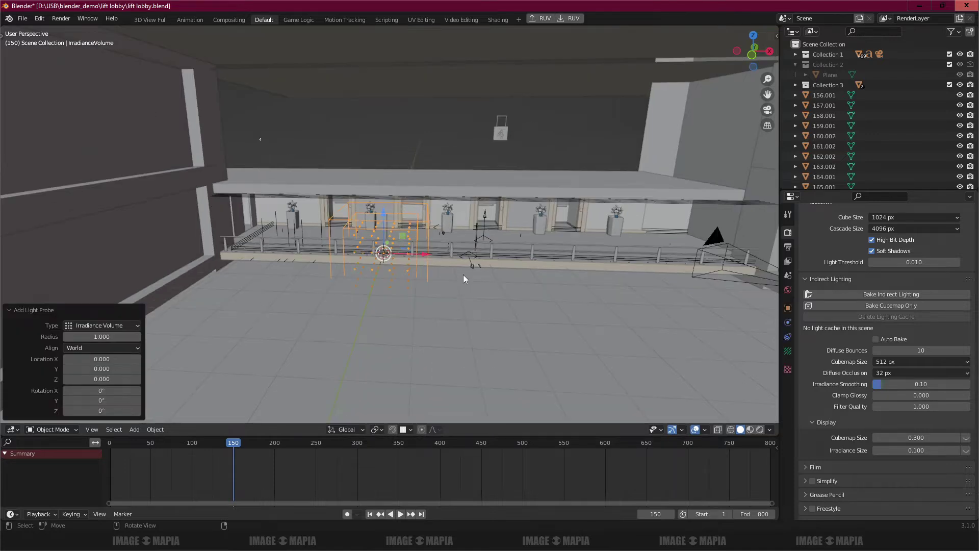
key(s)
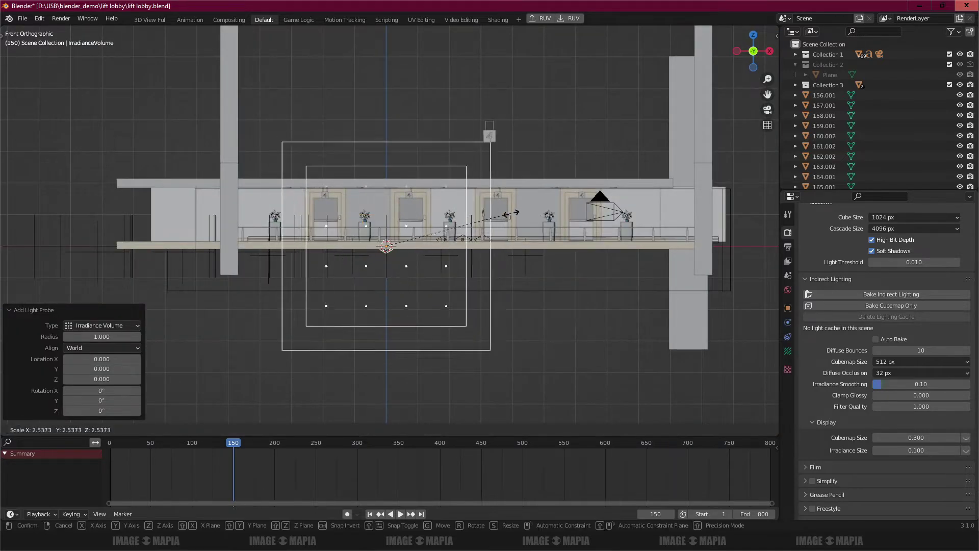
click(459, 223)
drag(386, 209, 387, 173)
key(s)
click(430, 138)
In front view, stretch the irradiance volume along the X axis until it spans the lobby's full length
key(s)
key(x)
click(760, 218)
scroll(637, 214, down, 3)
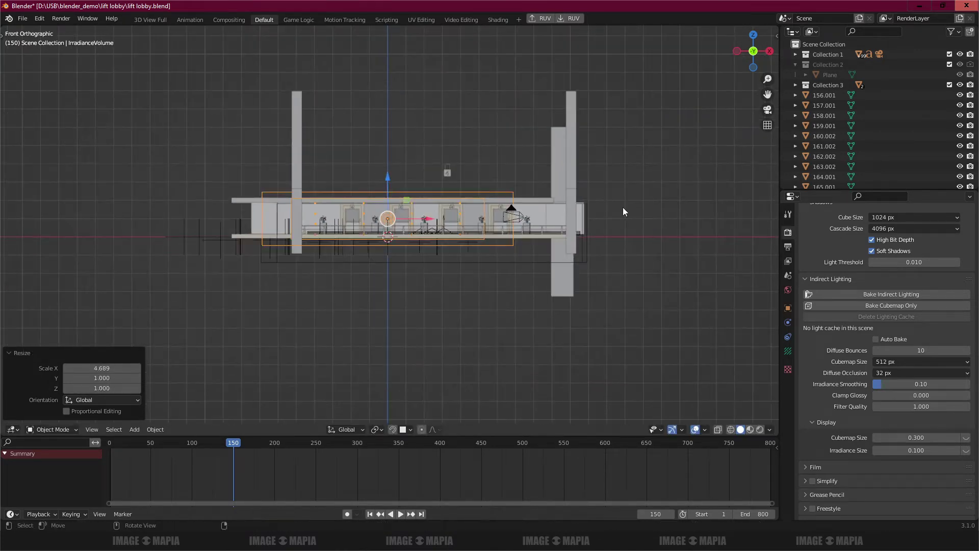
key(s)
key(x)
click(738, 212)
key(x)
key(Escape)
key(s)
key(x)
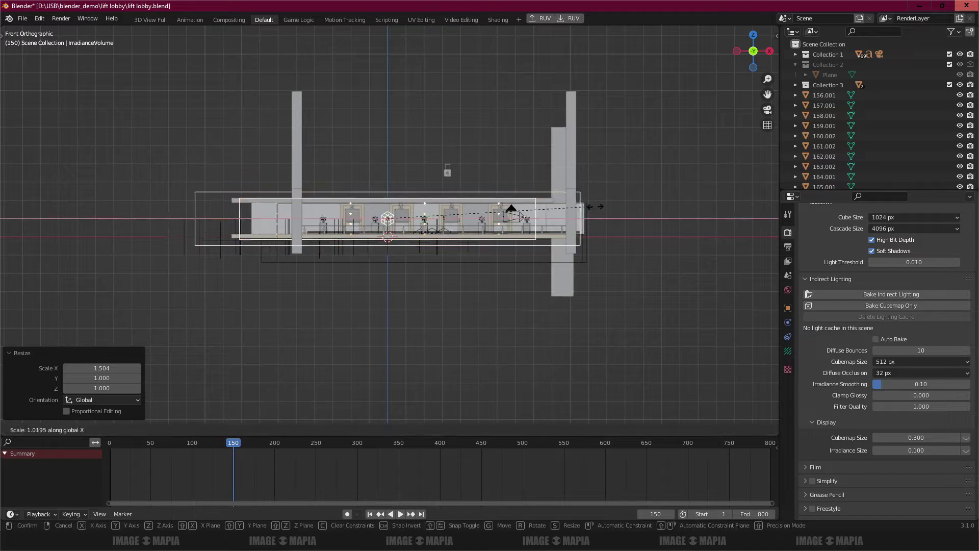
click(667, 209)
In top view with wireframe shading, move and stretch the irradiance volume along Y to cover the lobby's depth
key(KP_7)
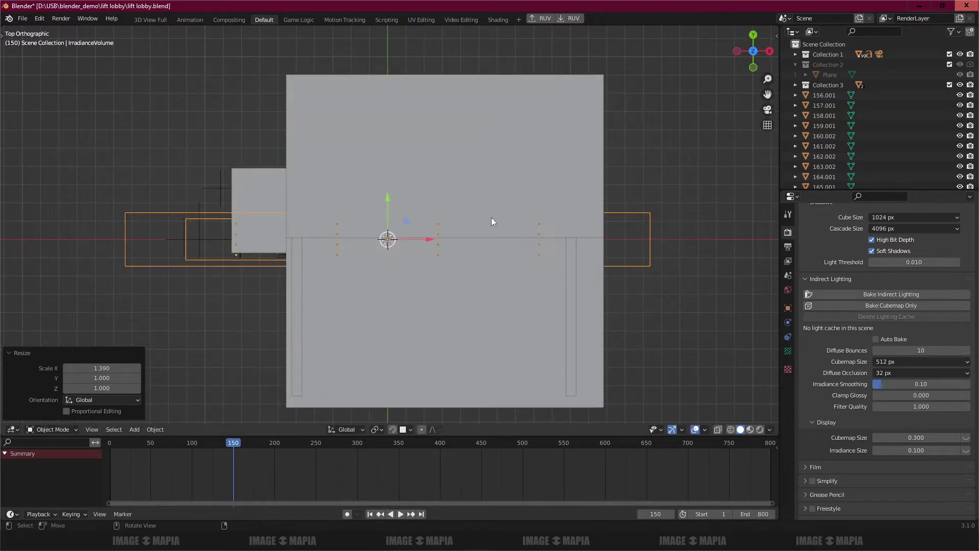
key(shift+z)
drag(388, 196, 387, 169)
key(s)
key(y)
click(453, 91)
key(s)
key(y)
click(416, 138)
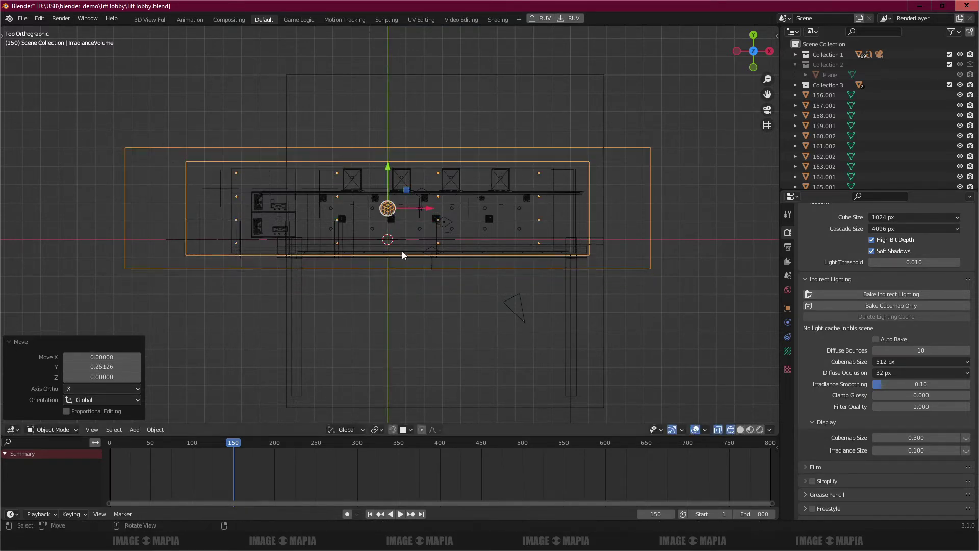
mouse_move(402, 249)
middle_down()
mouse_move(402, 179)
mouse_move(394, 237)
mouse_move(417, 242)
mouse_move(390, 231)
mouse_move(417, 218)
mouse_move(428, 230)
mouse_move(414, 232)
mouse_move(435, 245)
mouse_move(395, 239)
middle_up()
scroll(399, 176, up, 3)
key(shift+z)
scroll(421, 237, up, 2)
key(shift+z)
scroll(436, 245, down, 2)
Switch to the Notepad notes and add the line "keep inside cube inside the scene"
click(388, 541)
text(k)
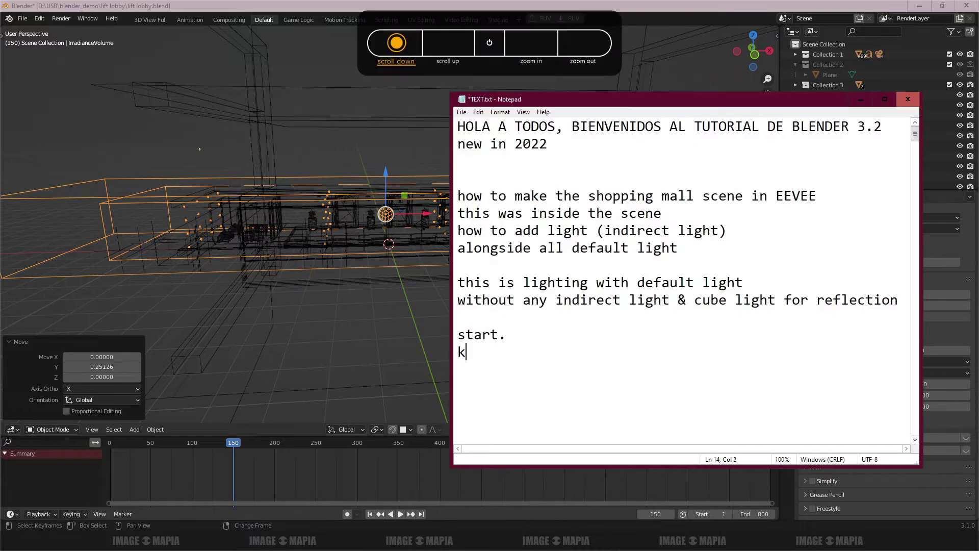
text(eep inside cube i)
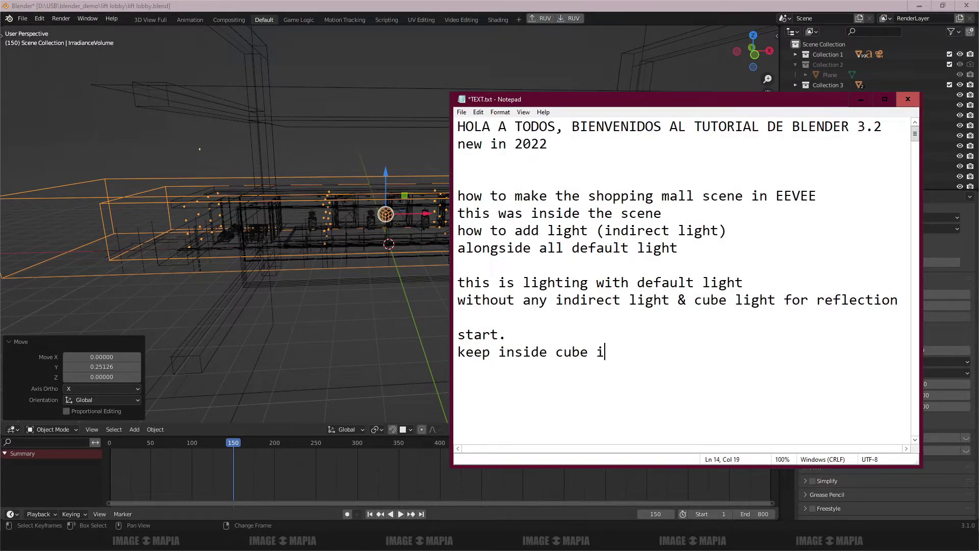
text(nside the)
key(BackSpace)
text(whole)
key(BackSpace)
key(BackSpace)
key(BackSpace)
key(BackSpace)
key(BackSpace)
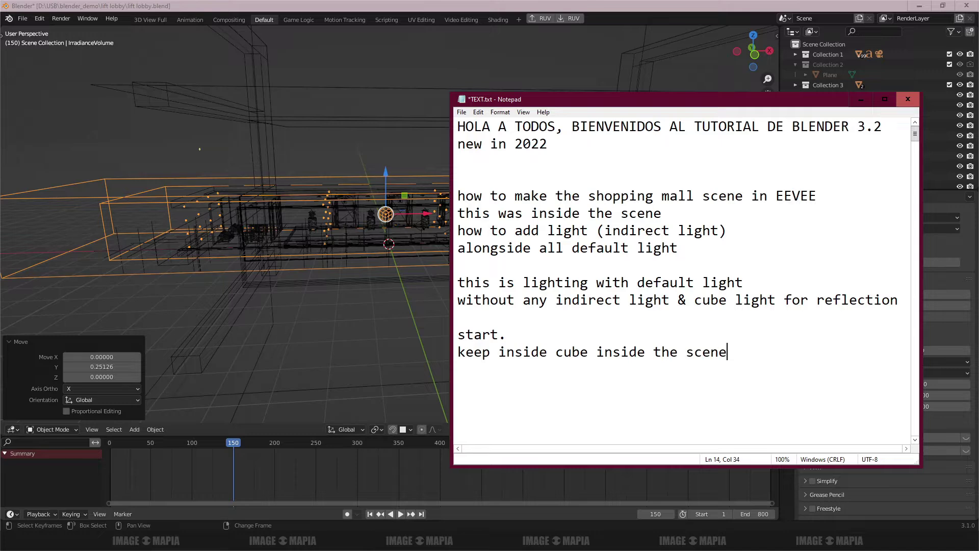
drag(672, 102, 706, 95)
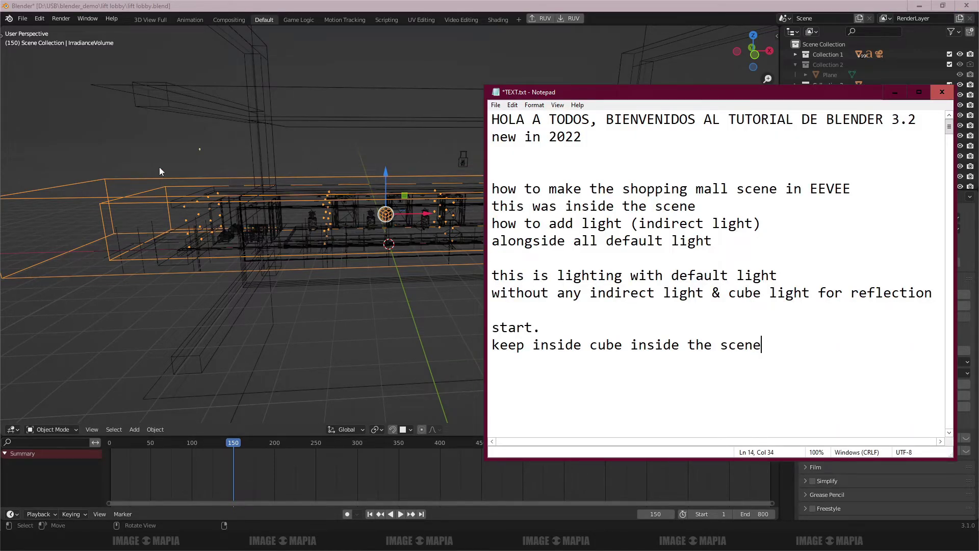
Compare the irradiance volume in front view with the words "inside cube" in the note, and return to Blender
click(349, 6)
key(KP_1)
click(638, 540)
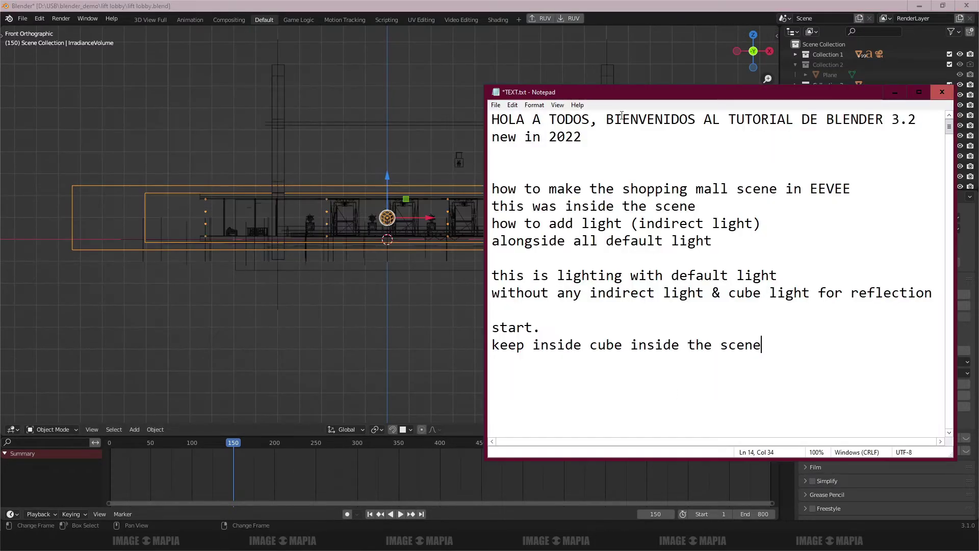
drag(524, 345, 621, 346)
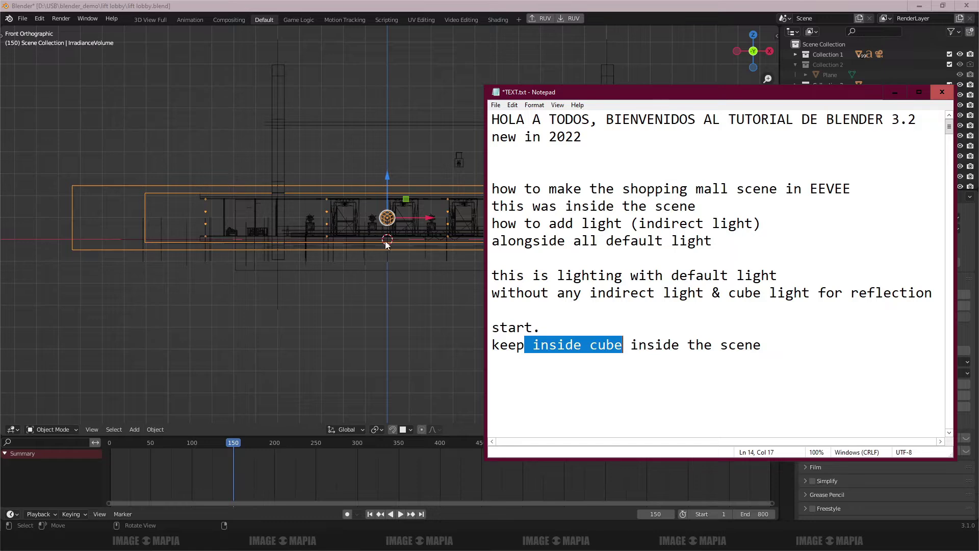
click(775, 347)
click(895, 91)
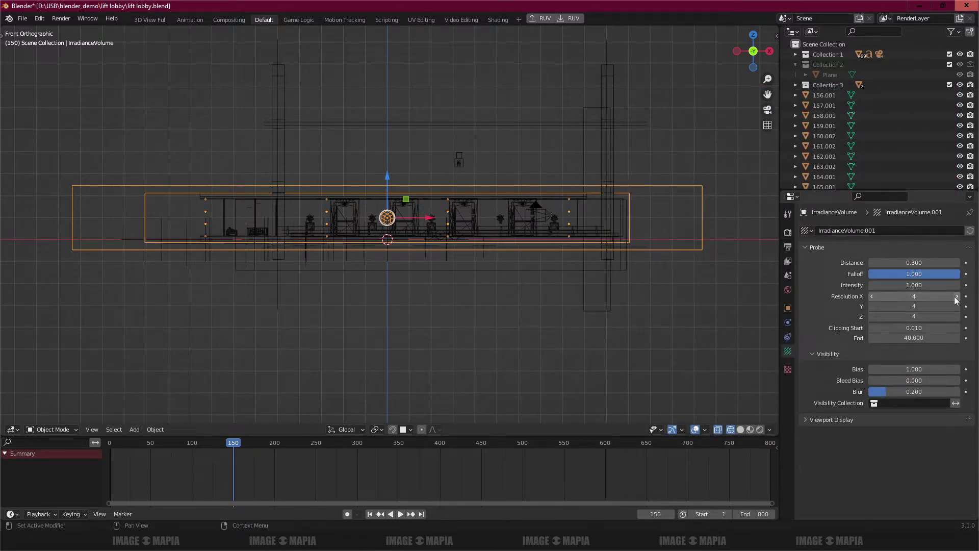
Set the irradiance volume's probe resolution to 12 in X and 6 in Y
drag(957, 297, 970, 297)
key(KP_7)
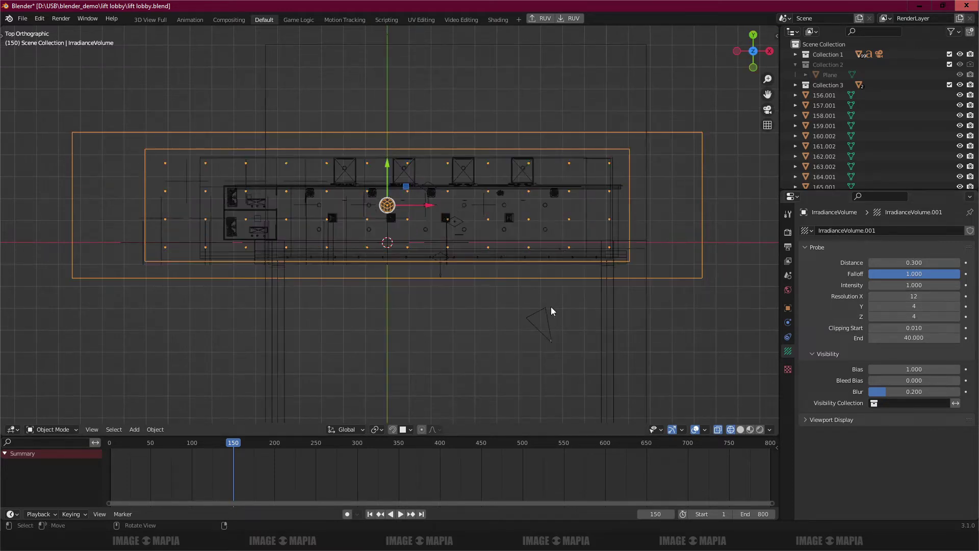
click(956, 306)
click(957, 306)
In top view, shorten the irradiance volume along X and shift it in +X to fit the lobby's length more tightly
key(s)
key(x)
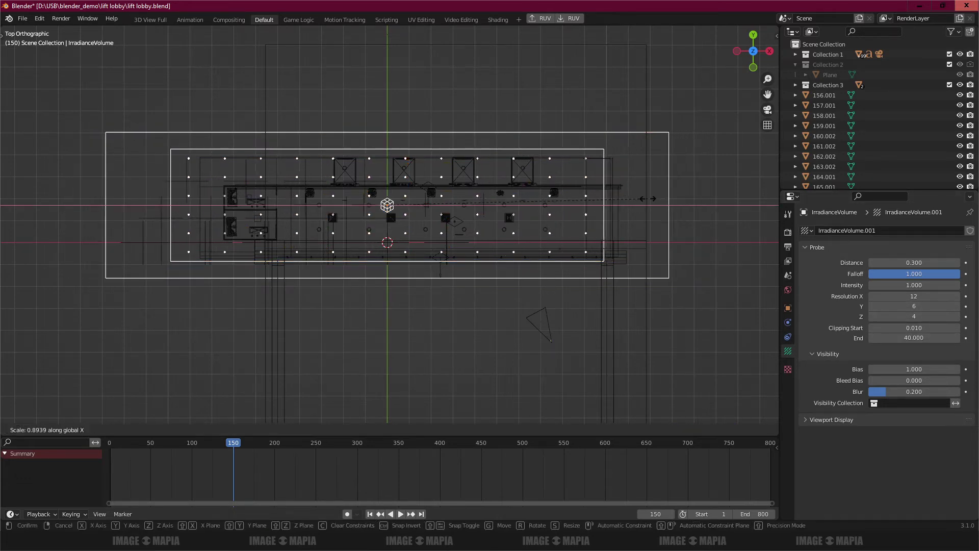
click(621, 202)
key(g)
key(x)
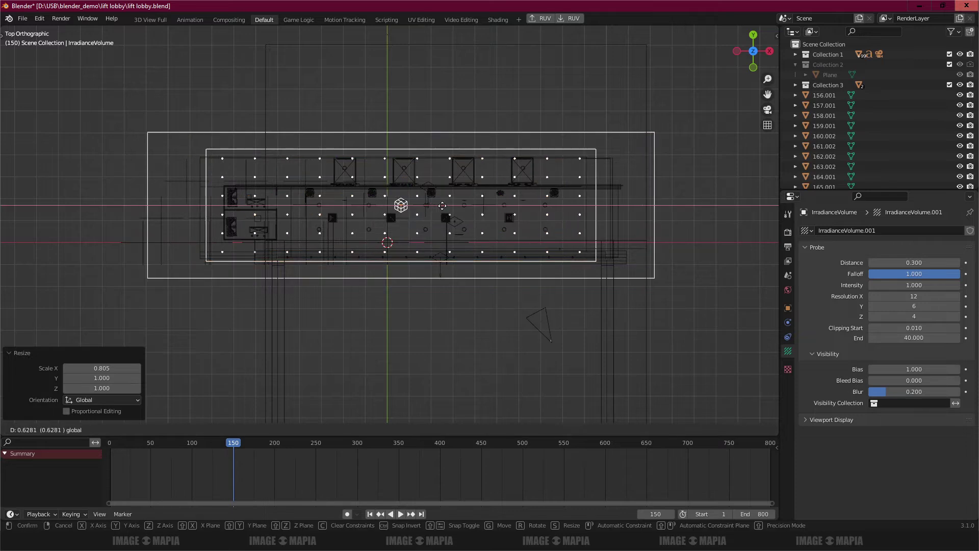
click(610, 209)
key(s)
key(x)
click(621, 208)
drag(438, 204, 444, 203)
key(s)
key(x)
click(536, 205)
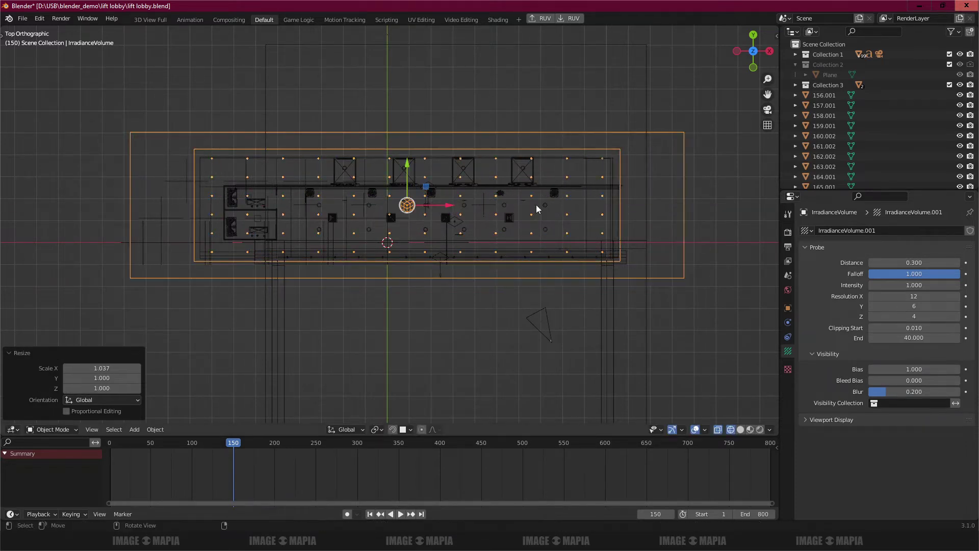
Set the irradiance volume's Z resolution to 6, and save the file in solid shading
key(KP_1)
middle_drag(550, 221, 550, 234)
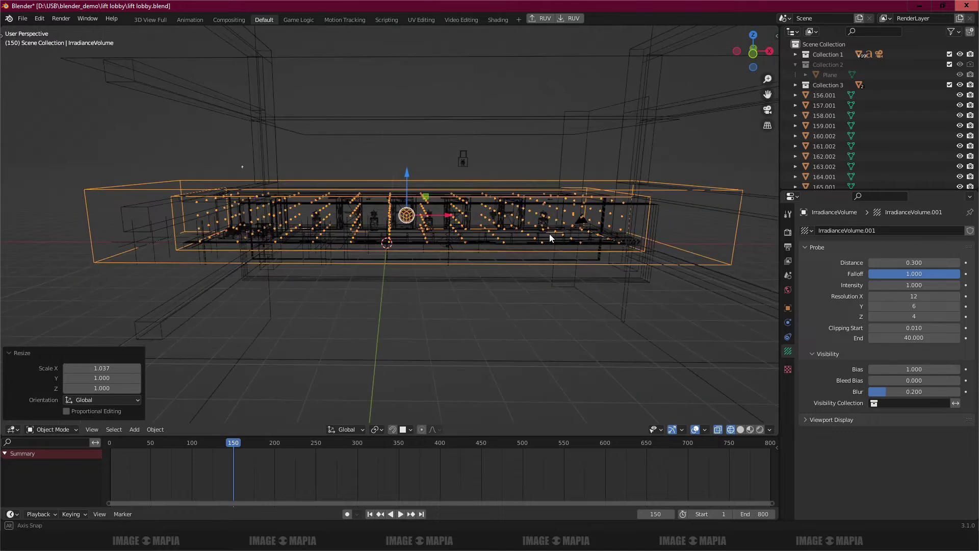
key(KP_1)
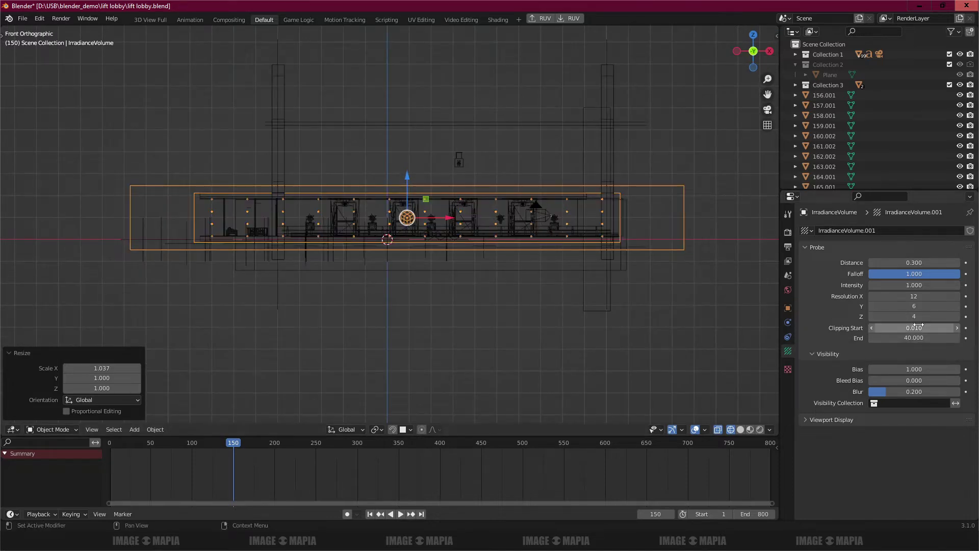
click(965, 316)
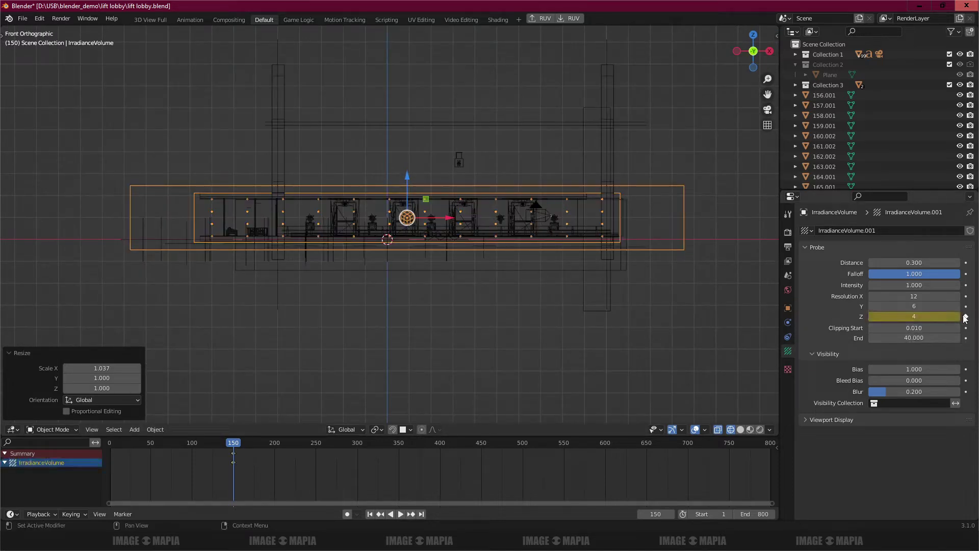
click(966, 317)
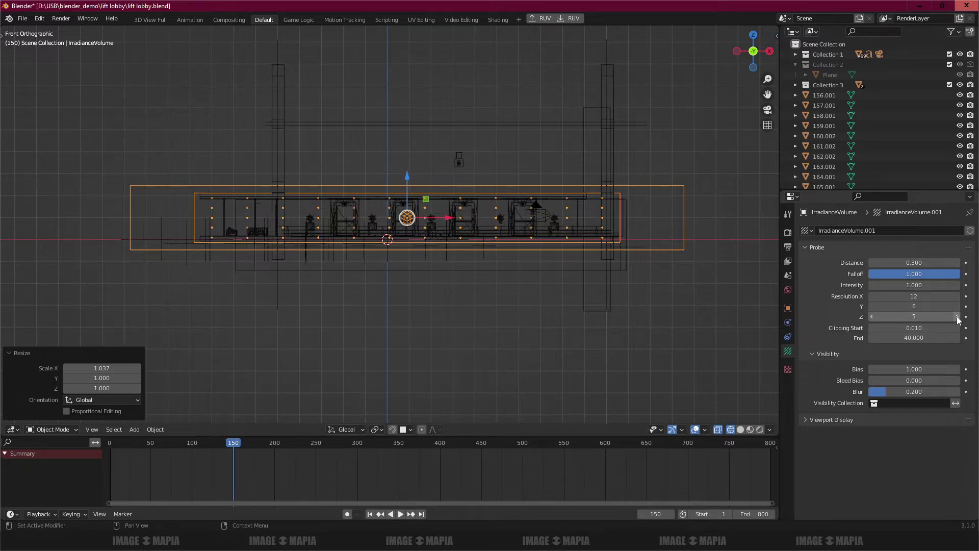
mouse_move(420, 262)
middle_down()
mouse_move(417, 284)
mouse_move(489, 258)
middle_up()
scroll(471, 265, up, 4)
key(shift+z)
key(ctrl+s)
scroll(459, 244, down, 1)
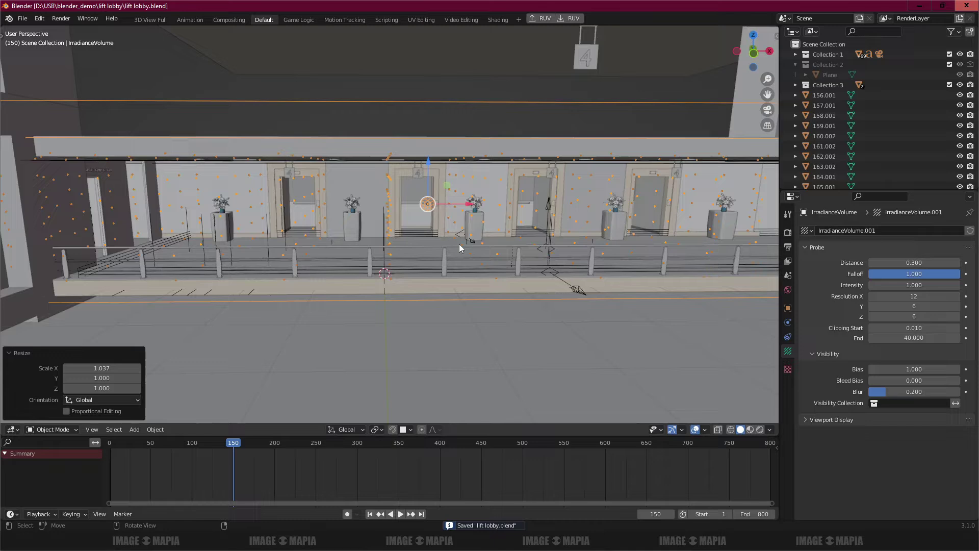
Preview the lobby in rendered shading, return to solid shading, and begin a new Notepad line with "now"
click(760, 429)
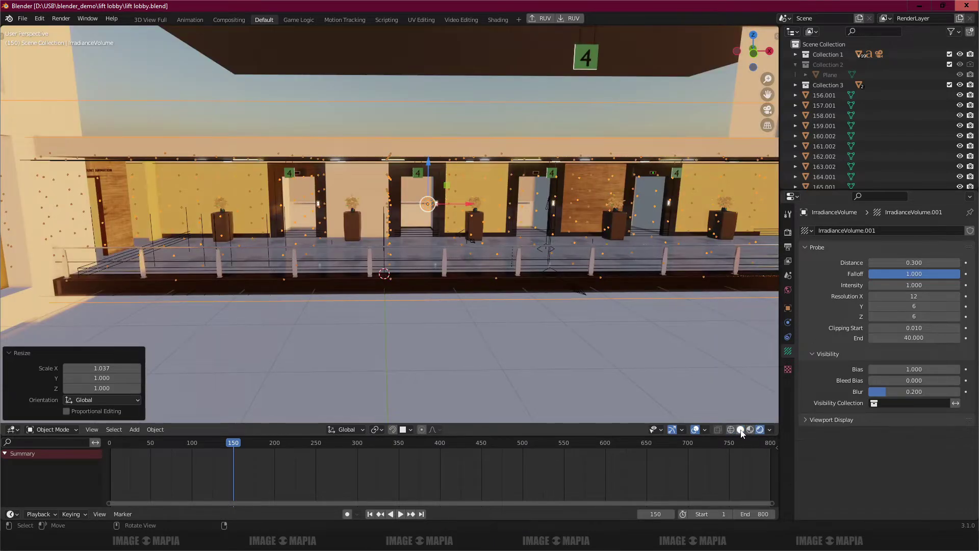
click(741, 429)
key(alt+Tab)
text(now)
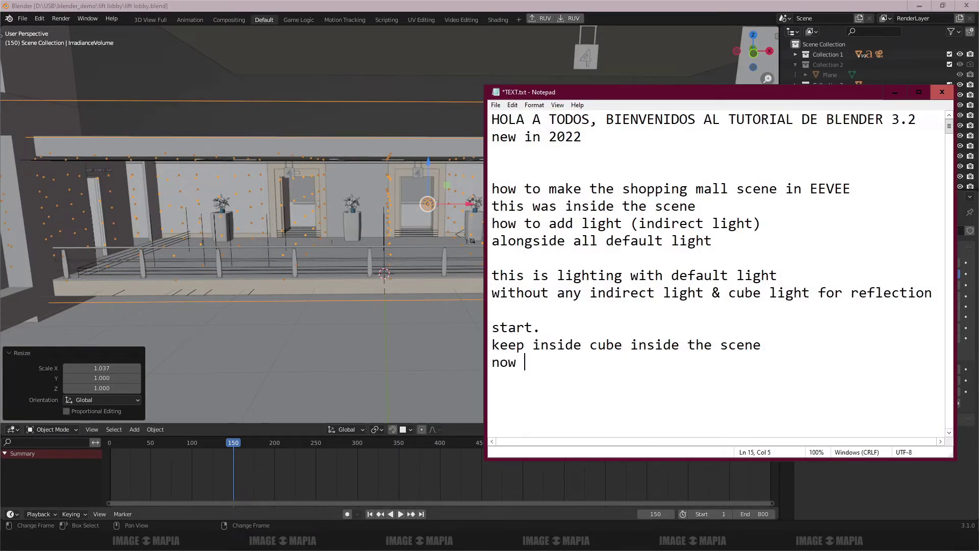
click(895, 93)
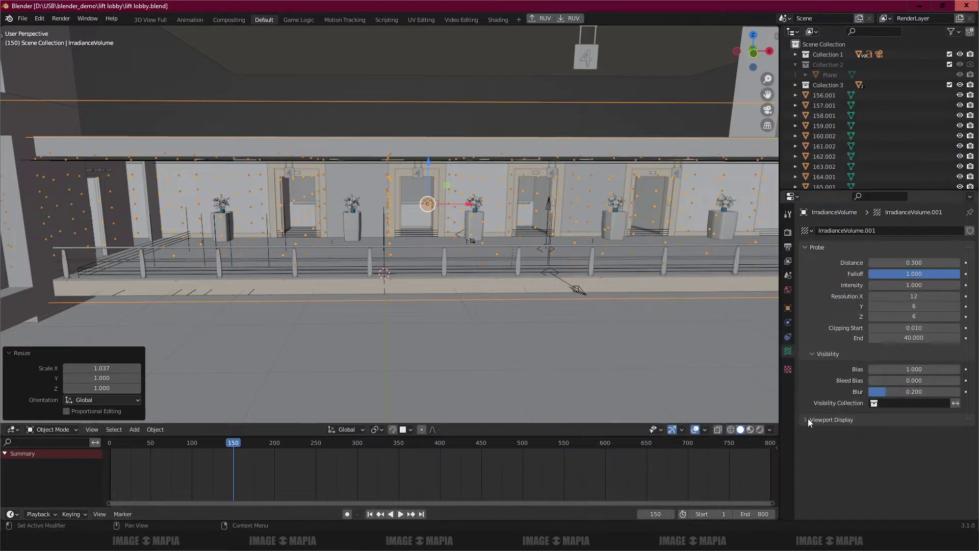
Save the file and bake the scene's indirect lighting from the Eevee render settings
click(788, 233)
key(ctrl+s)
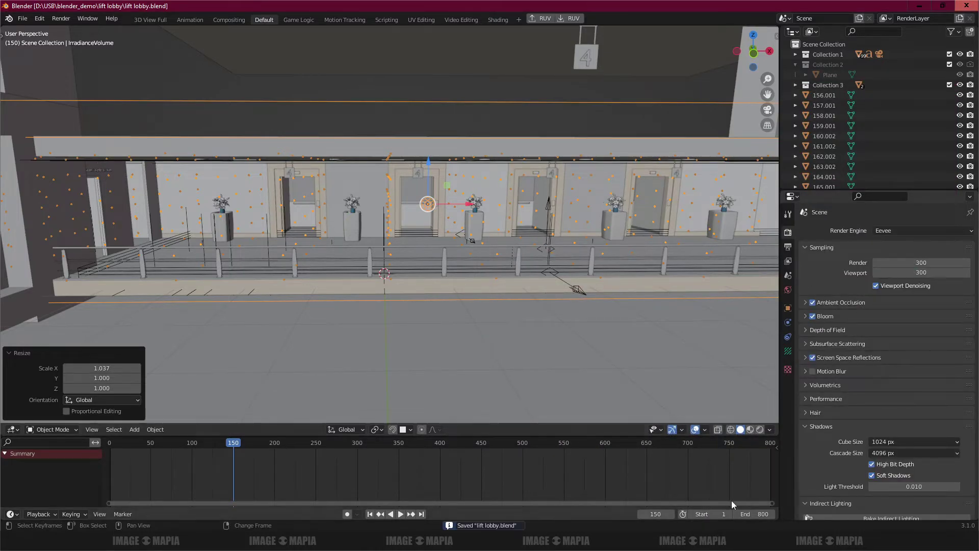
scroll(892, 434, down, 5)
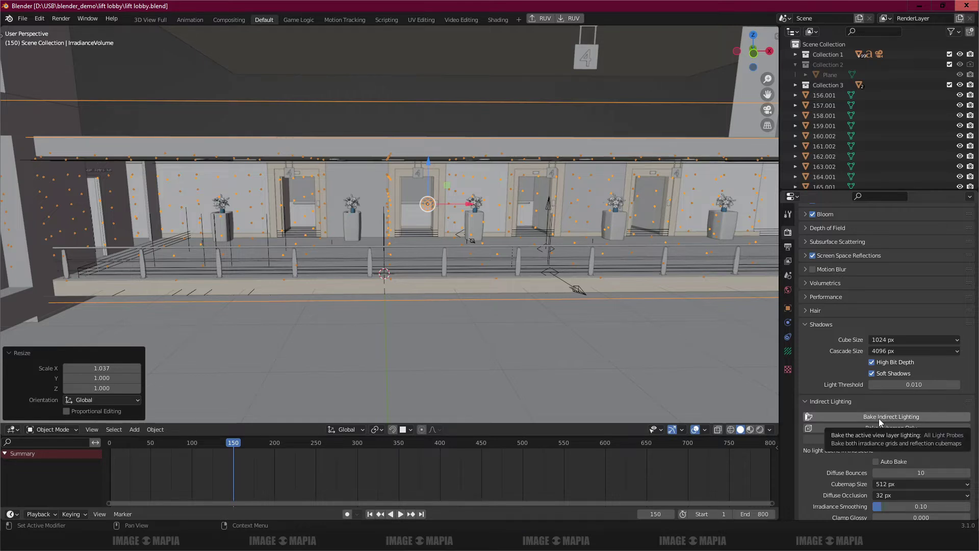
click(879, 418)
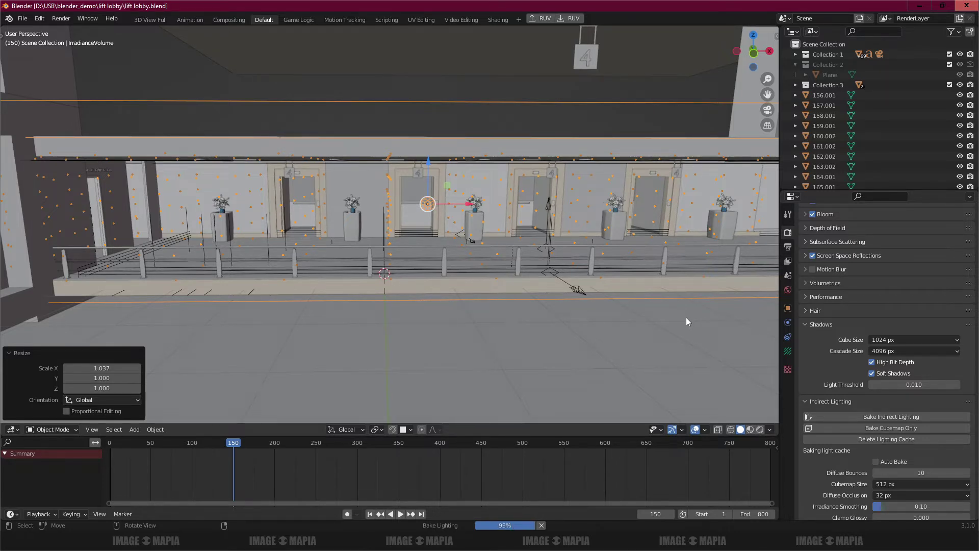
Switch to rendered shading, deselect everything, and examine the baked indirect lighting across the lift lobby
click(760, 429)
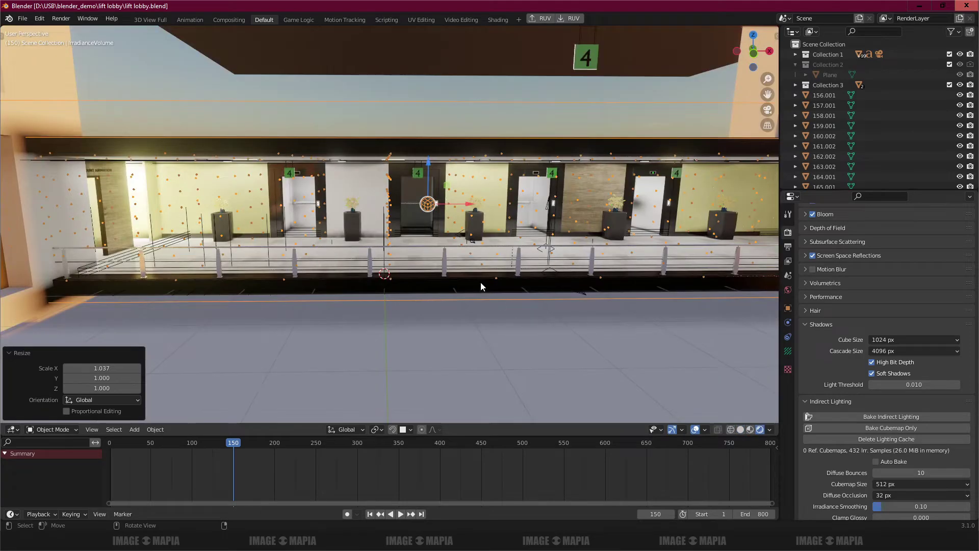
scroll(467, 256, up, 3)
mouse_move(467, 256)
middle_down()
mouse_move(444, 246)
mouse_move(499, 244)
mouse_move(454, 246)
middle_up()
key(alt+a)
scroll(449, 244, up, 3)
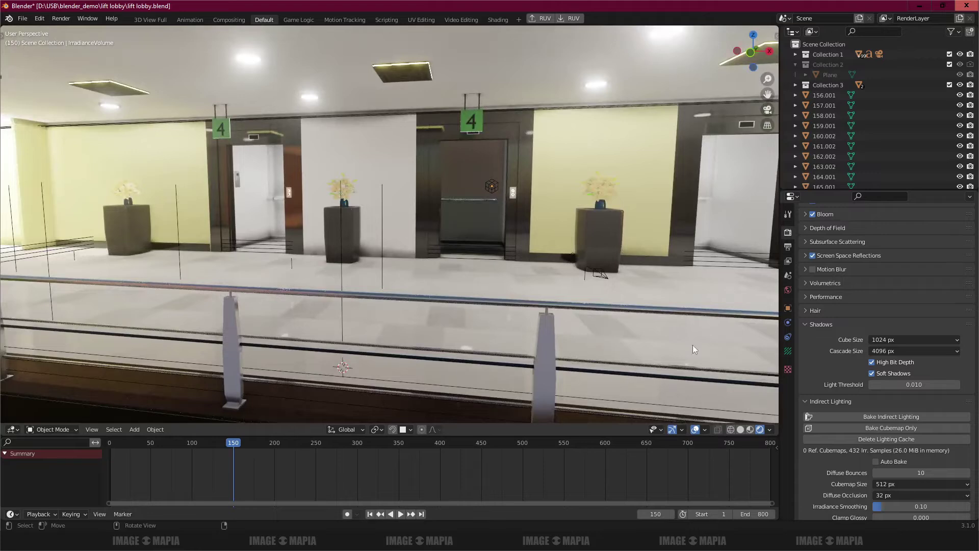
click(705, 429)
scroll(488, 222, down, 3)
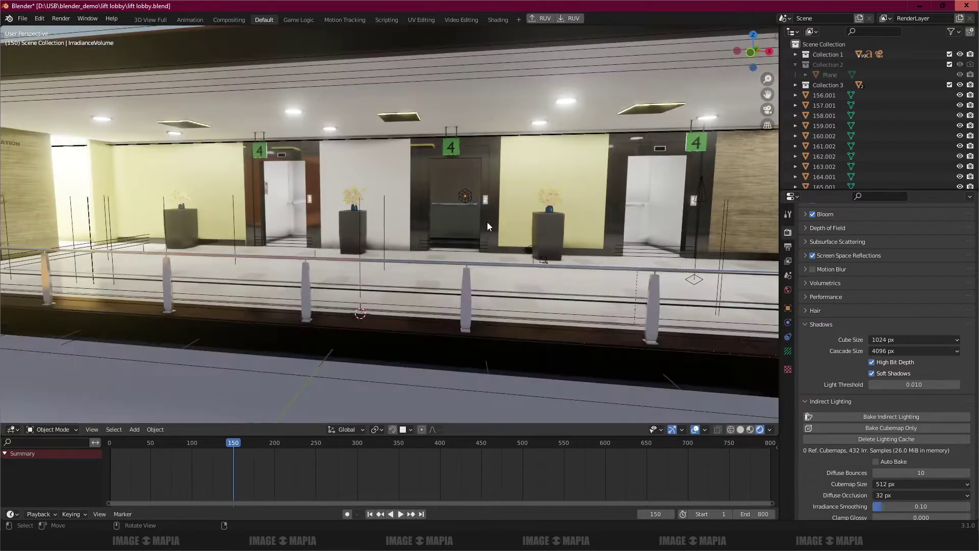
middle_drag(487, 222, 460, 235)
In the Notepad notes, write "now bake> it changed the light" and "so again I add cube light to reflect", and return to Blender
click(630, 540)
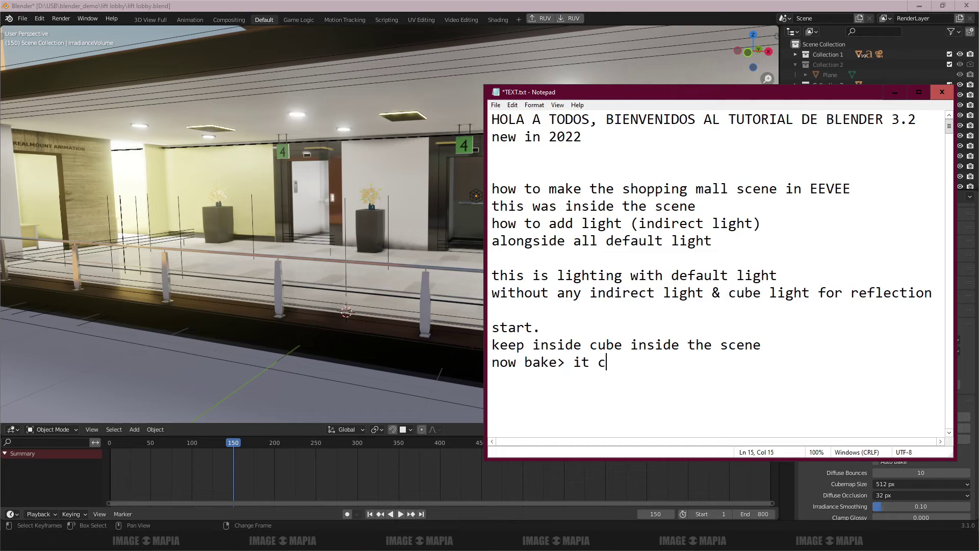
text(hanged the light)
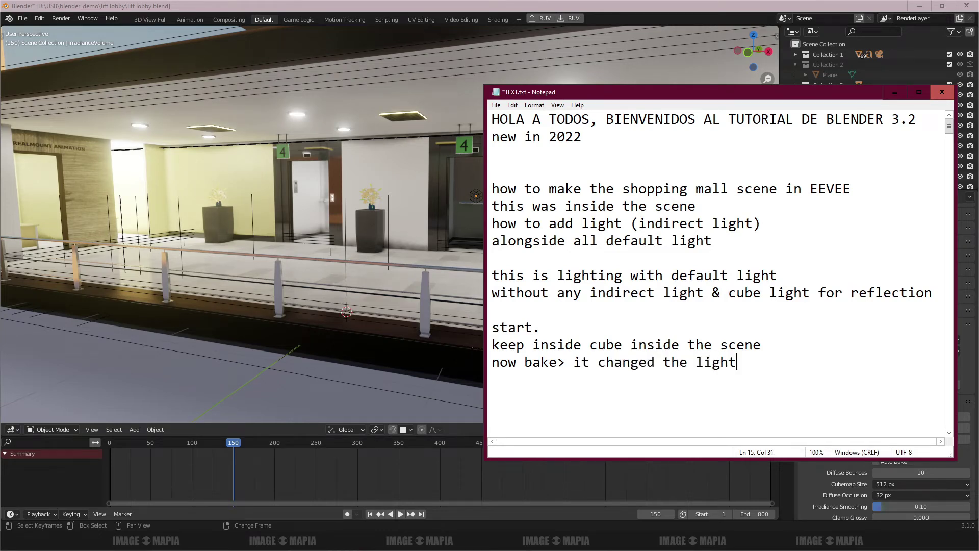
key(Return)
text(so again I add cube light)
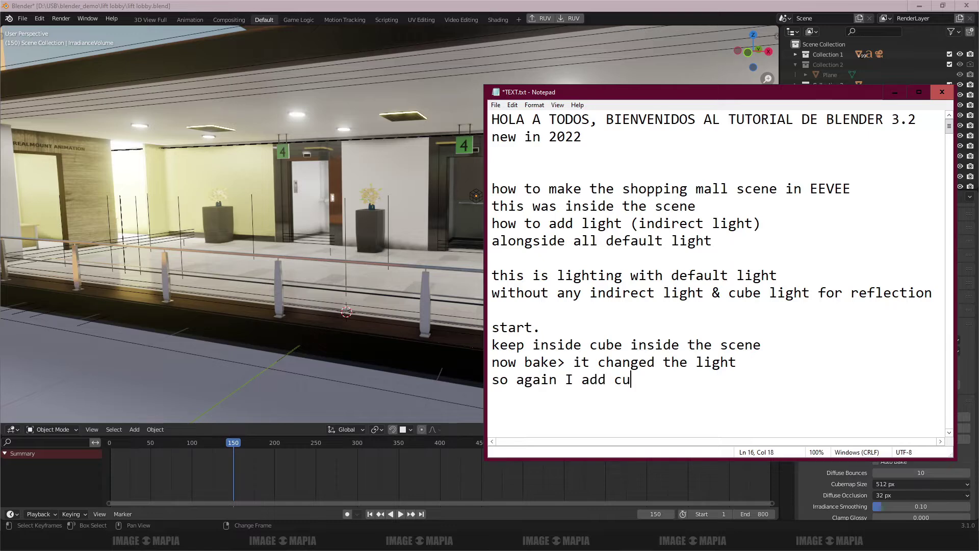
click(899, 96)
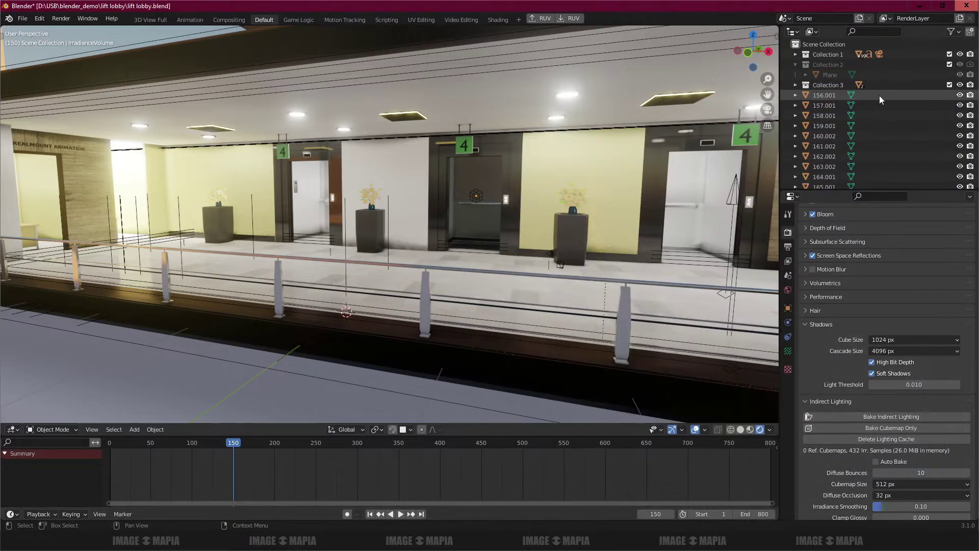
click(658, 540)
text(to reflect)
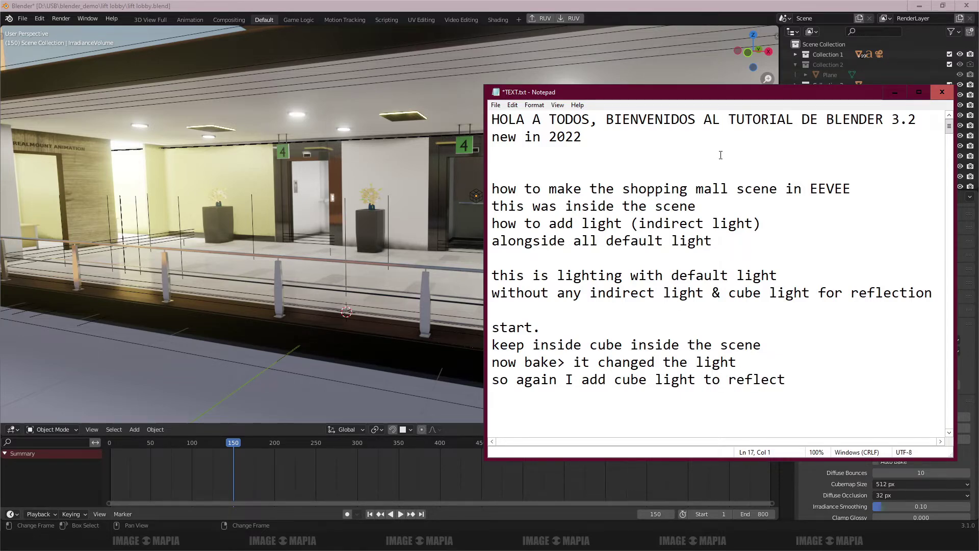
click(896, 96)
mouse_move(338, 210)
middle_down()
mouse_move(403, 212)
mouse_move(338, 210)
middle_up()
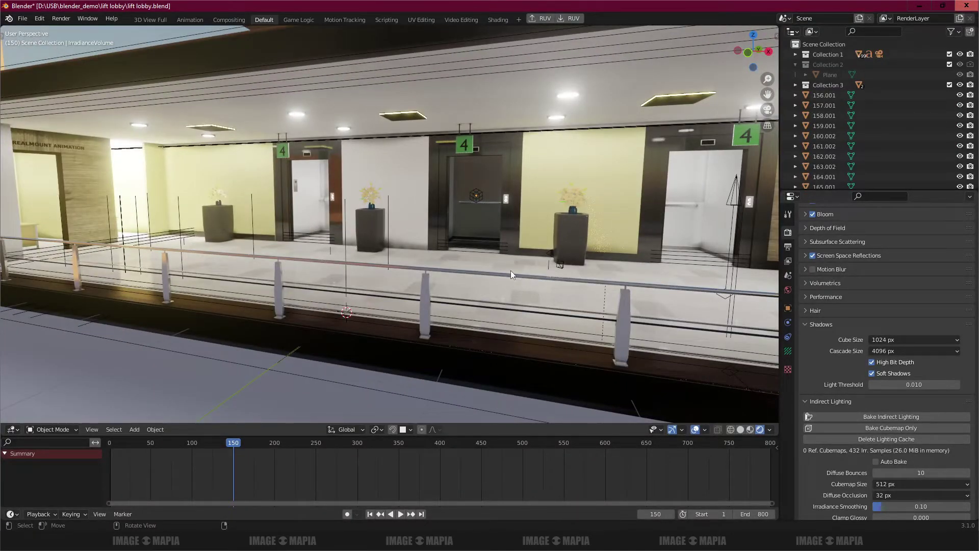
Set the irradiance volume's visibility blur to 1.000
scroll(369, 243, down, 5)
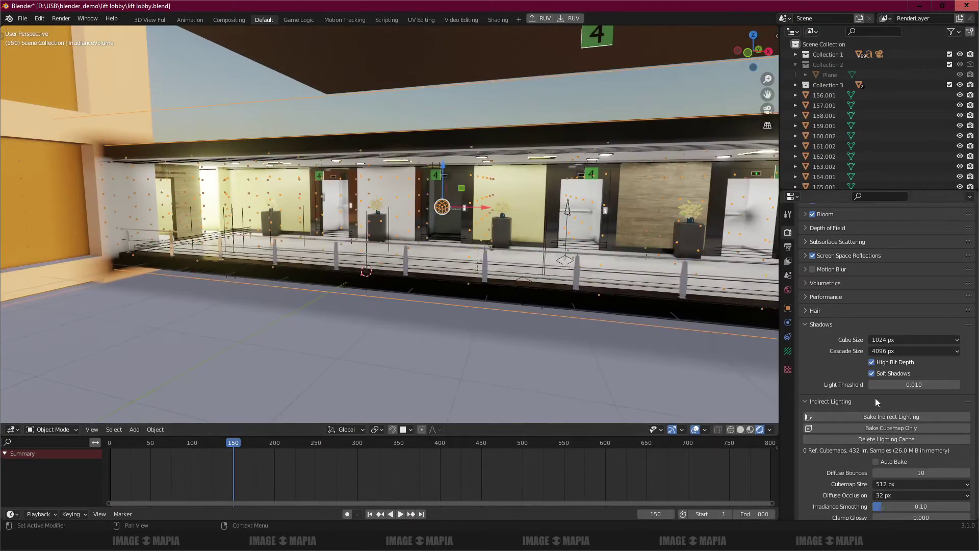
click(788, 351)
scroll(522, 214, up, 4)
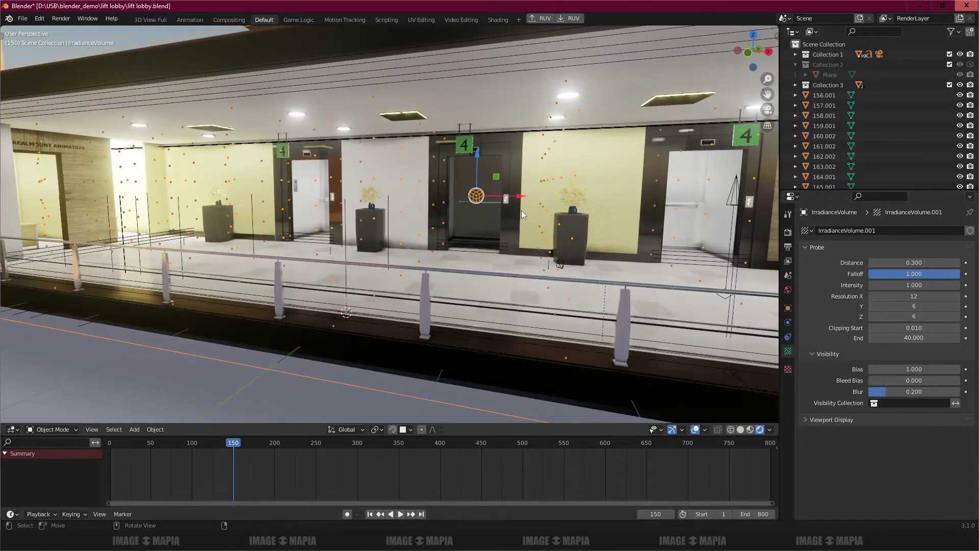
double_click(913, 391)
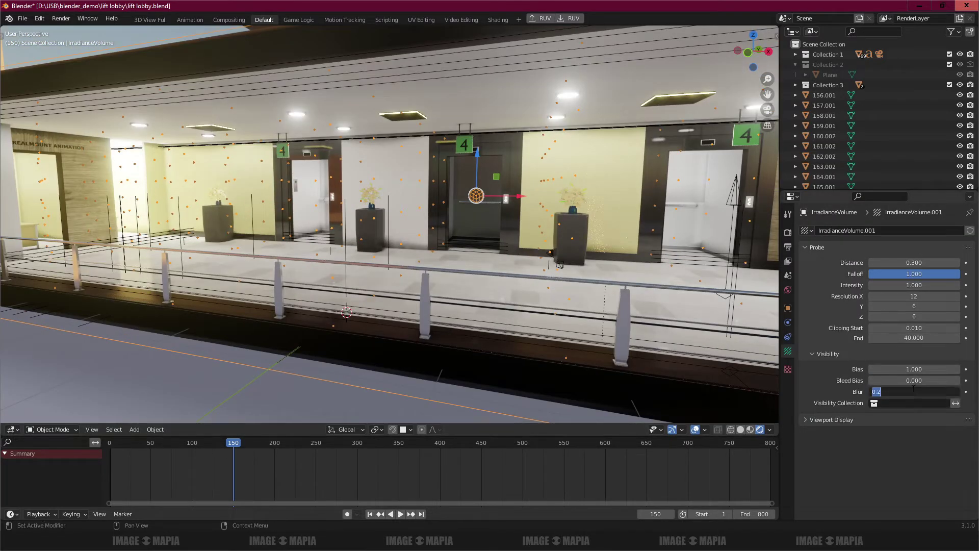
text(.8)
key(Return)
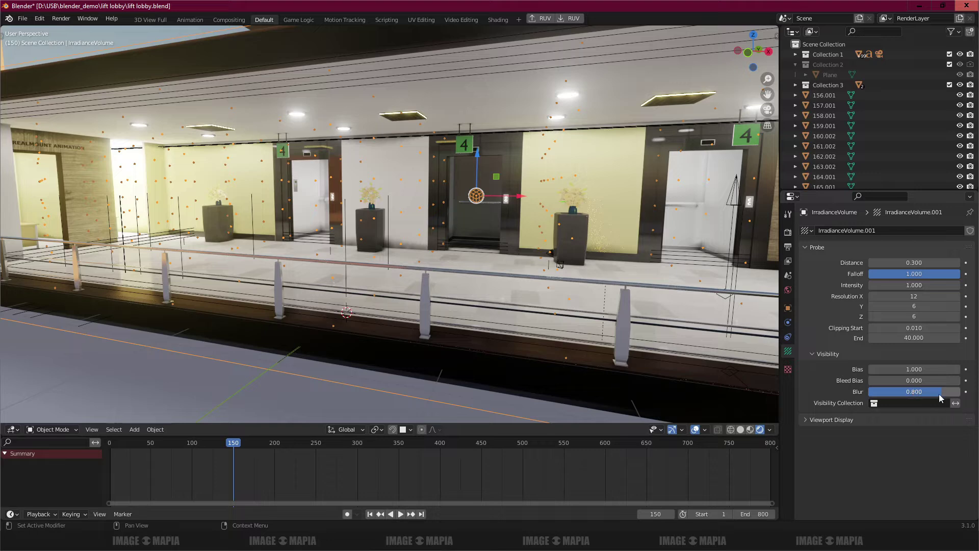
drag(942, 392, 960, 391)
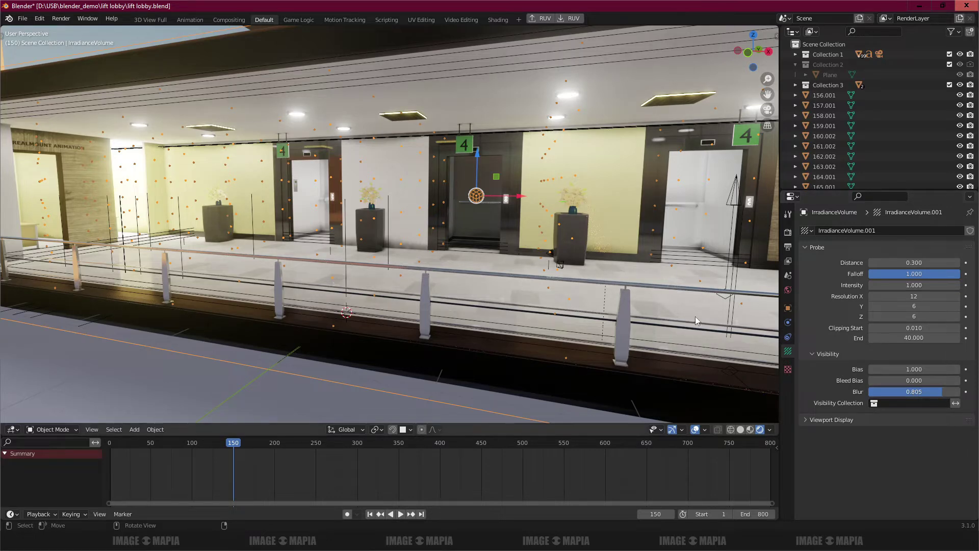
scroll(455, 247, down, 4)
scroll(454, 247, down, 1)
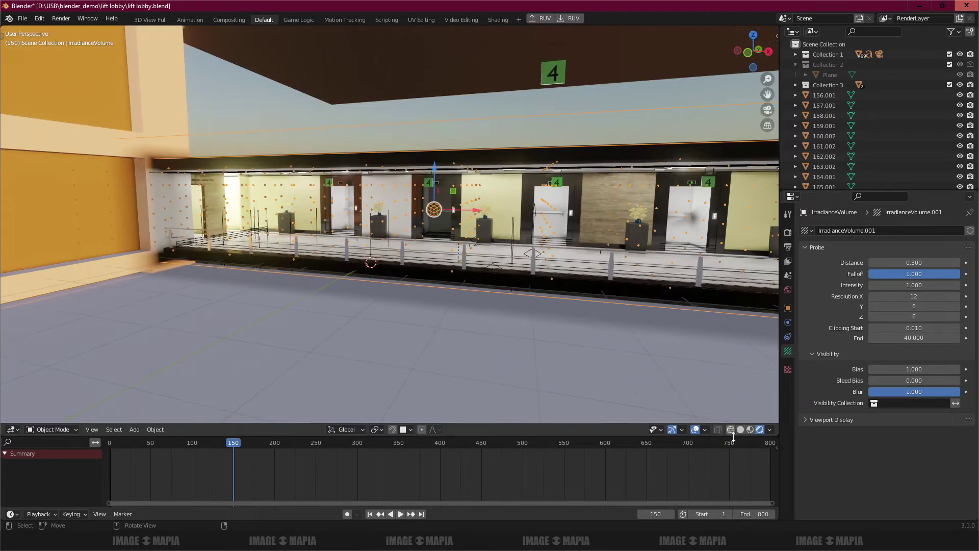
Switch to solid shading, deselect everything, and add a Reflection Cubemap light probe in front of the lift lobby
click(741, 429)
key(alt+a)
middle_drag(448, 259, 463, 260)
key(shift+a)
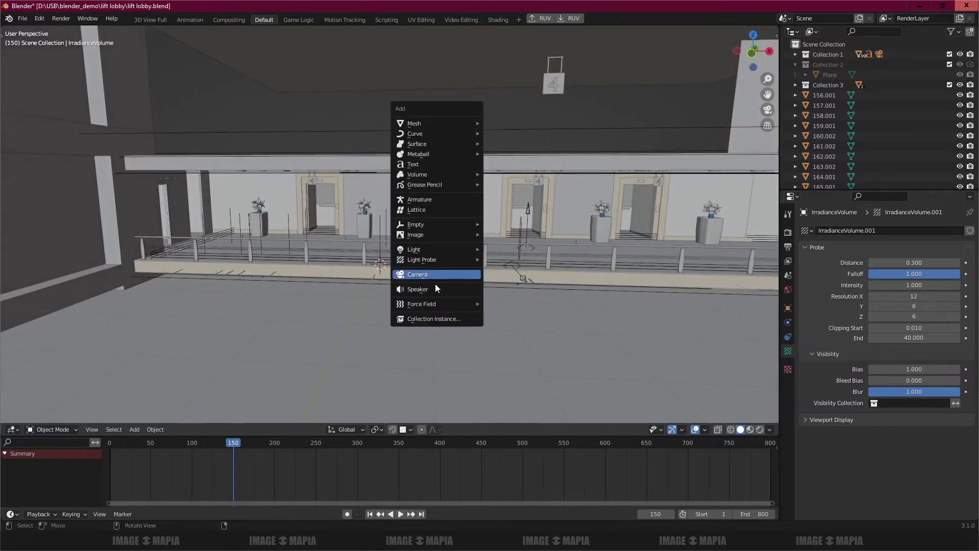
mouse_move(430, 261)
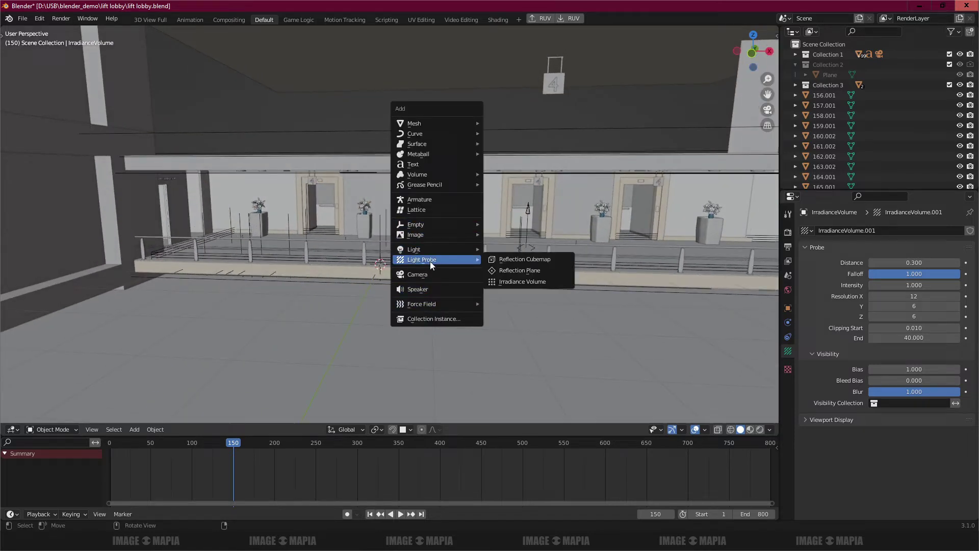
click(532, 259)
Scale up the reflection cubemap by about 2.49, and enlarge it a second time until it spans most of the lobby
middle_drag(509, 276, 433, 269)
key(s)
click(512, 247)
scroll(511, 248, down, 3)
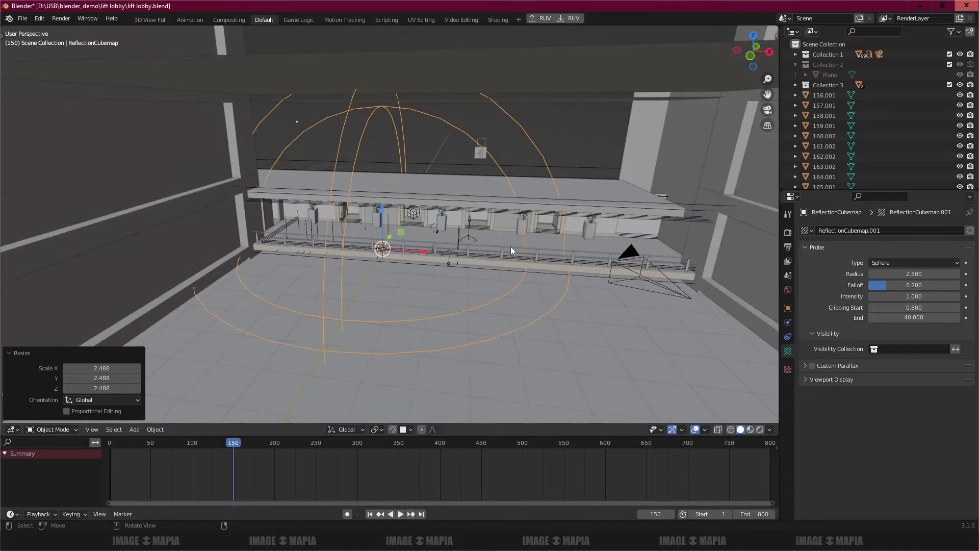
key(s)
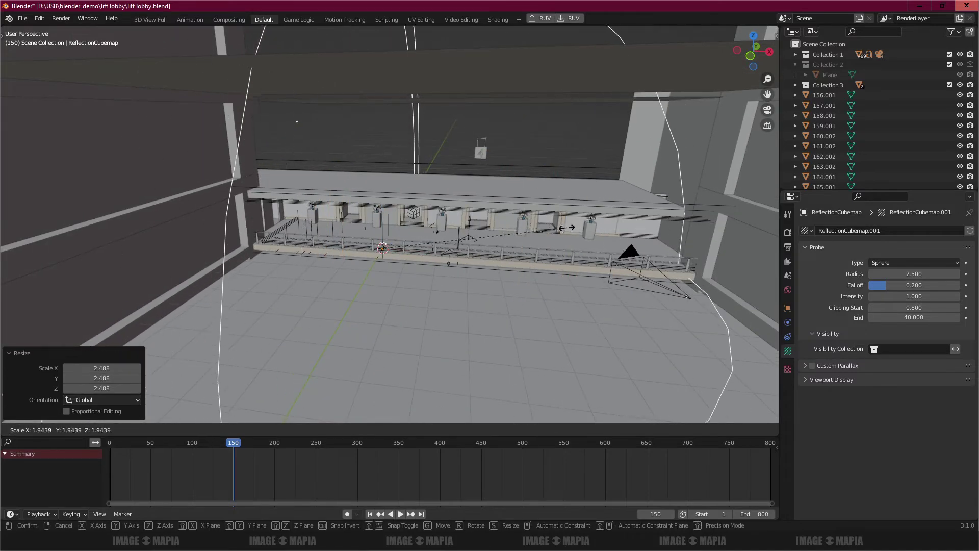
click(543, 234)
In a top wireframe view, shift the reflection cubemap along X towards the lobby's middle and scale it up by about 1.22
key(KP_7)
scroll(544, 233, down, 4)
key(shift+z)
drag(430, 234, 444, 229)
key(s)
click(463, 171)
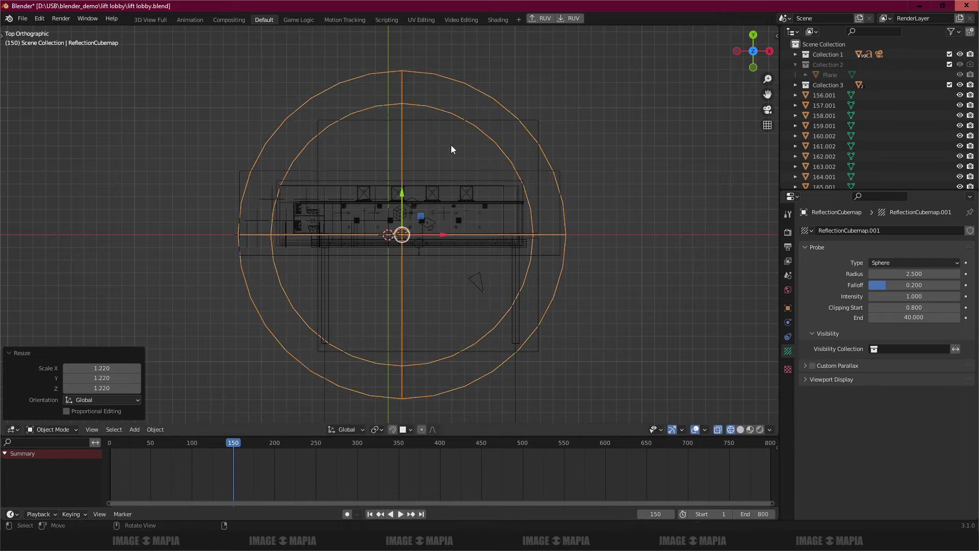
Flatten the reflection cubemap along Y in two passes, the second by a factor of about 0.83
key(s)
key(y)
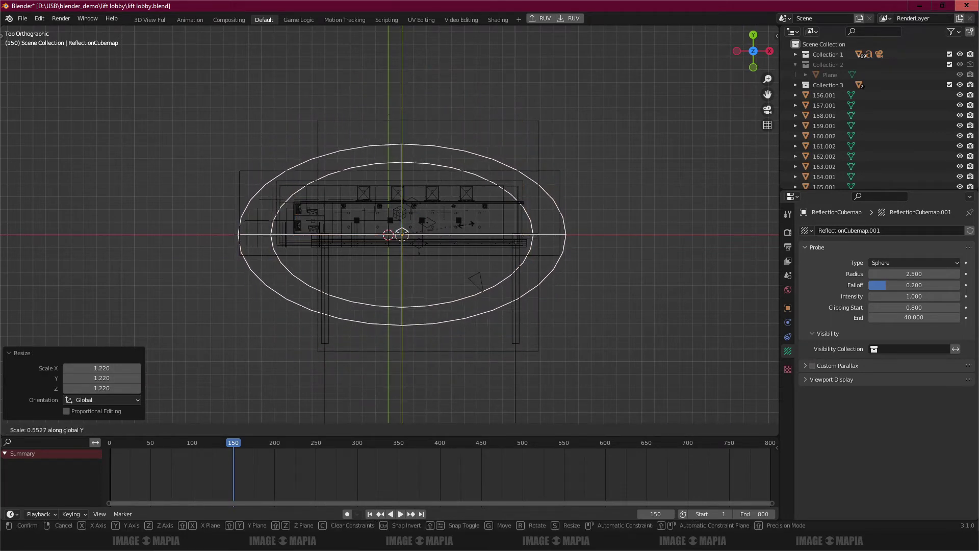
click(432, 174)
key(s)
key(y)
click(450, 159)
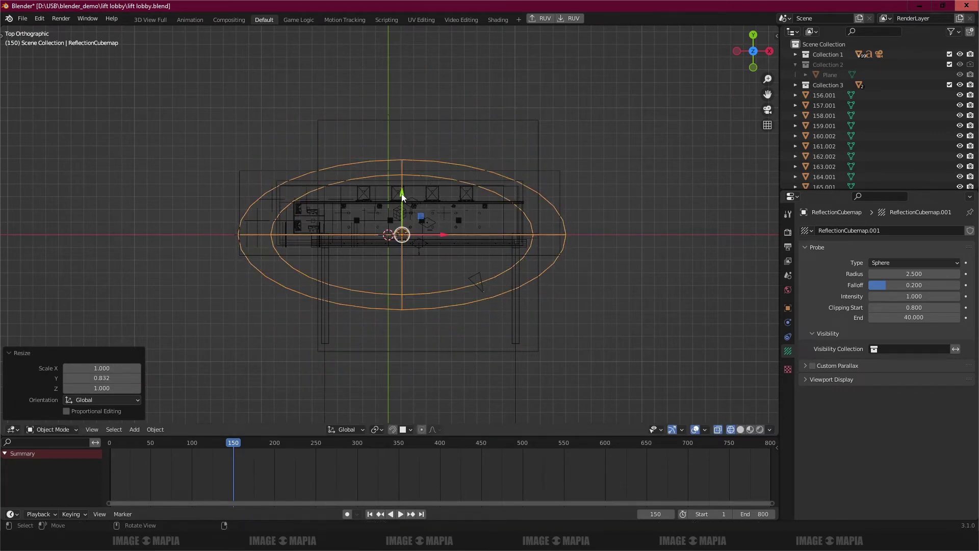
Move the reflection cubemap about 1.05 m along Y to centre it on the lobby, and widen it slightly along X
drag(402, 193, 401, 169)
key(s)
key(x)
click(472, 225)
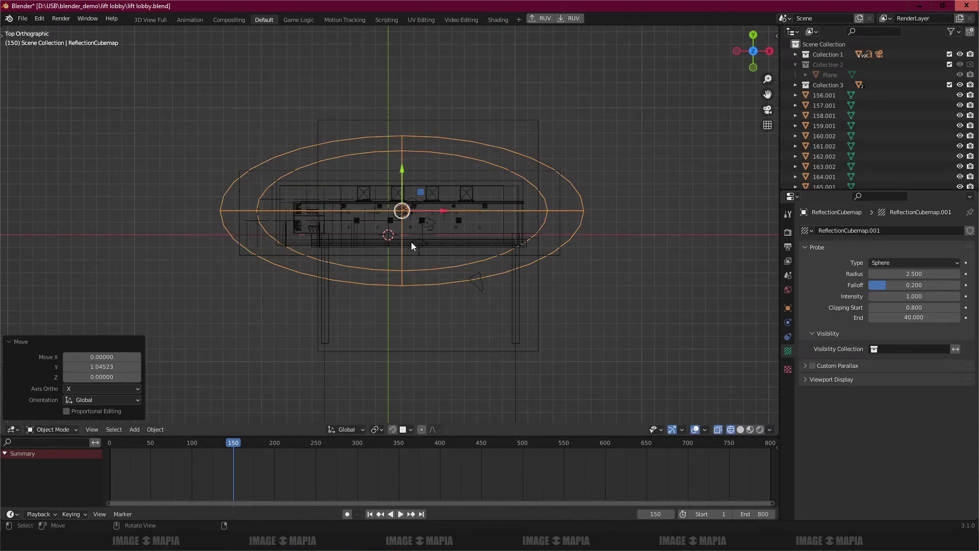
In front view, scale the reflection cubemap along Z to about 0.37, return to solid shading, and save the file
key(KP_1)
key(s)
key(z)
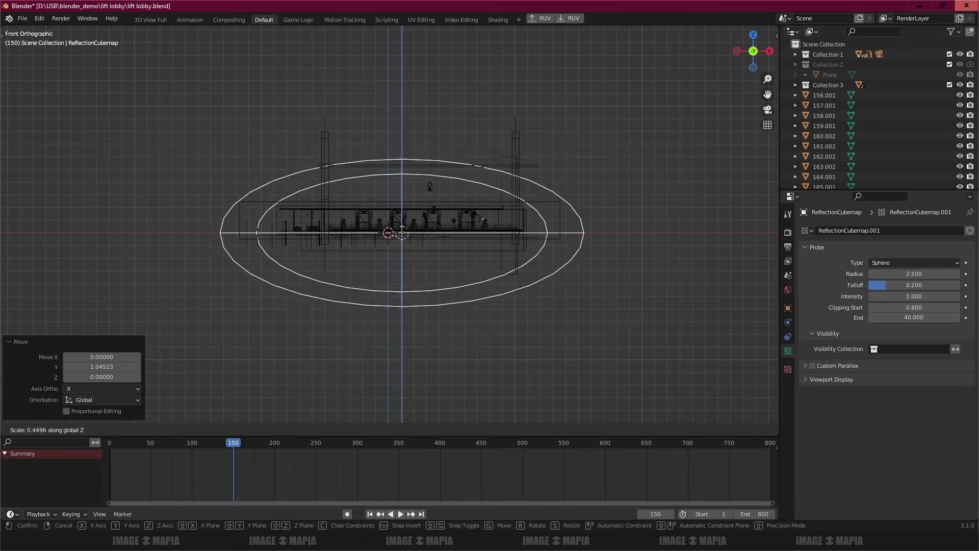
click(418, 221)
middle_drag(423, 235, 412, 250)
scroll(412, 250, up, 8)
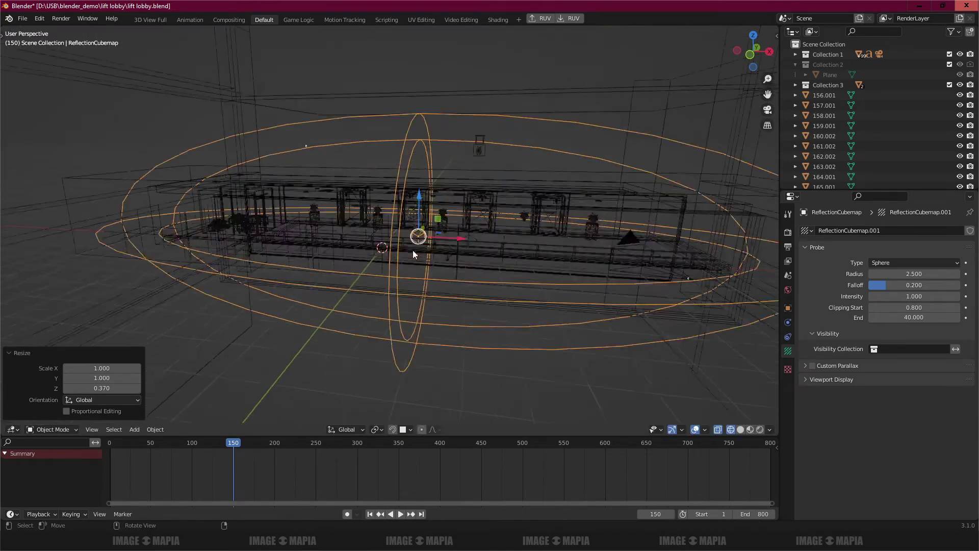
key(z)
scroll(452, 248, down, 4)
key(ctrl+s)
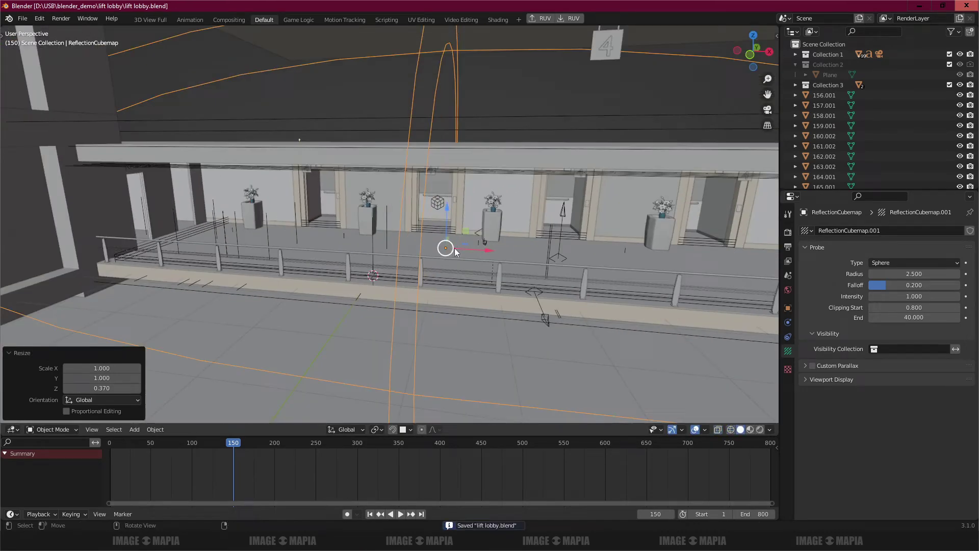
Switch to rendered shading and examine the lobby's lighting and reflections in a maximized viewport
click(761, 430)
scroll(576, 308, up, 3)
middle_drag(550, 289, 404, 259)
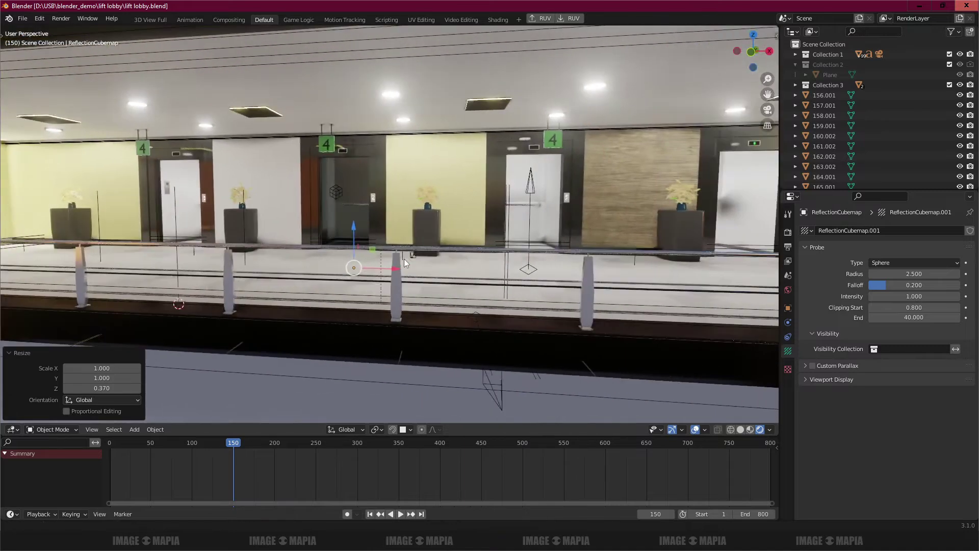
middle_drag(453, 303, 426, 287)
scroll(379, 257, up, 2)
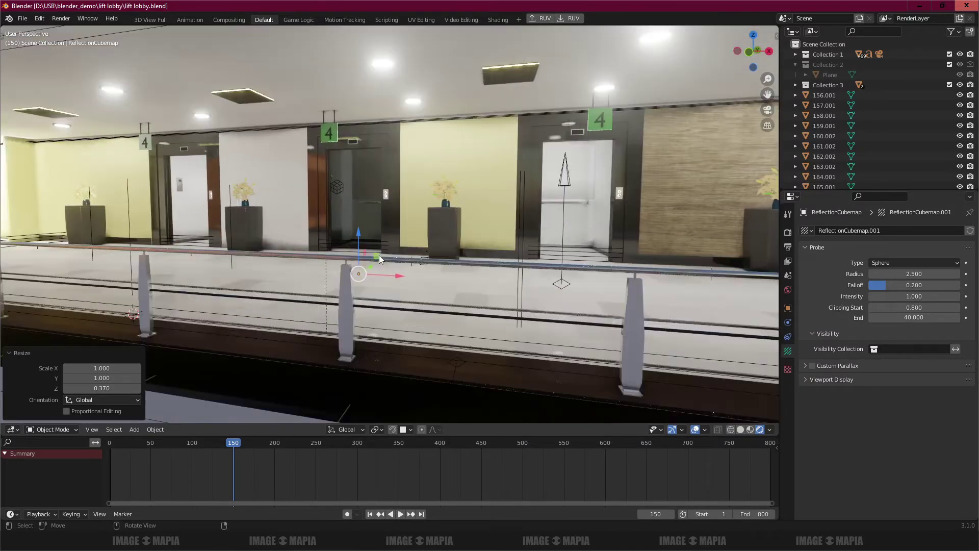
key(ctrl+space)
scroll(393, 264, down, 2)
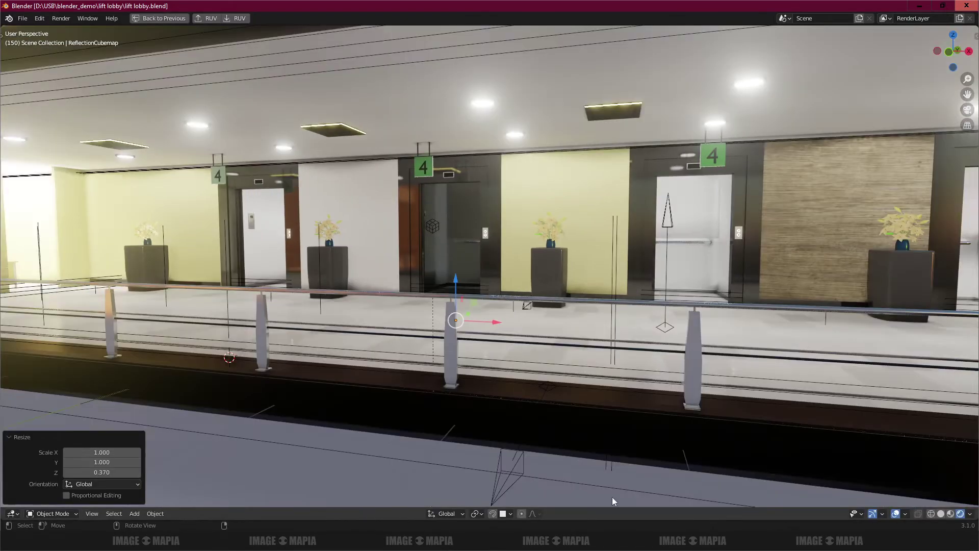
In the Notepad notes, write "this is lighting before baking", and return to Blender's full layout
click(625, 540)
text(this is light)
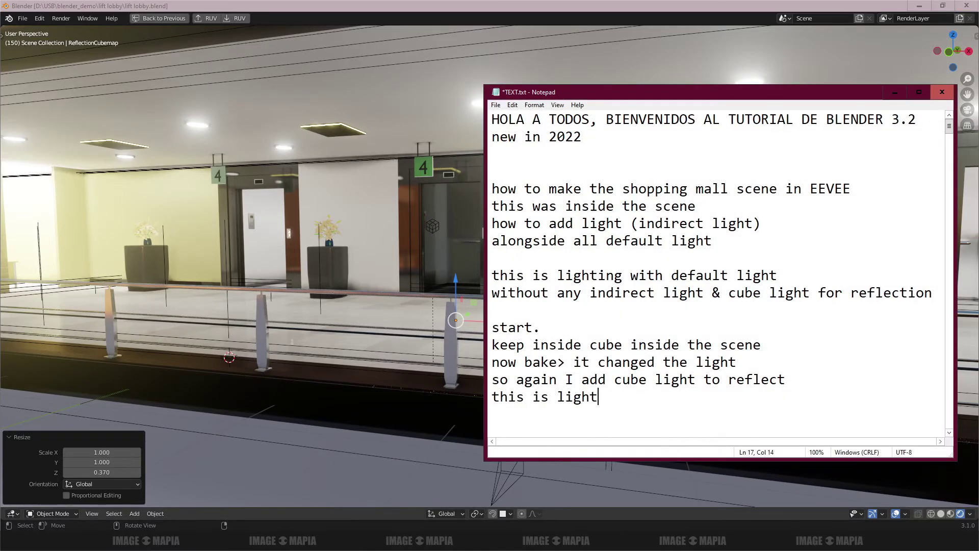
text(ing before baking)
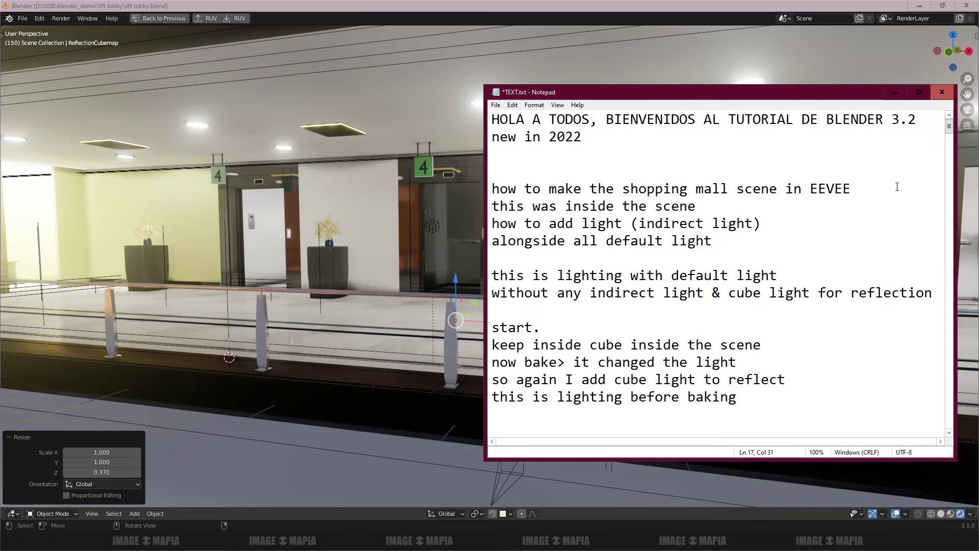
click(894, 92)
key(ctrl+space)
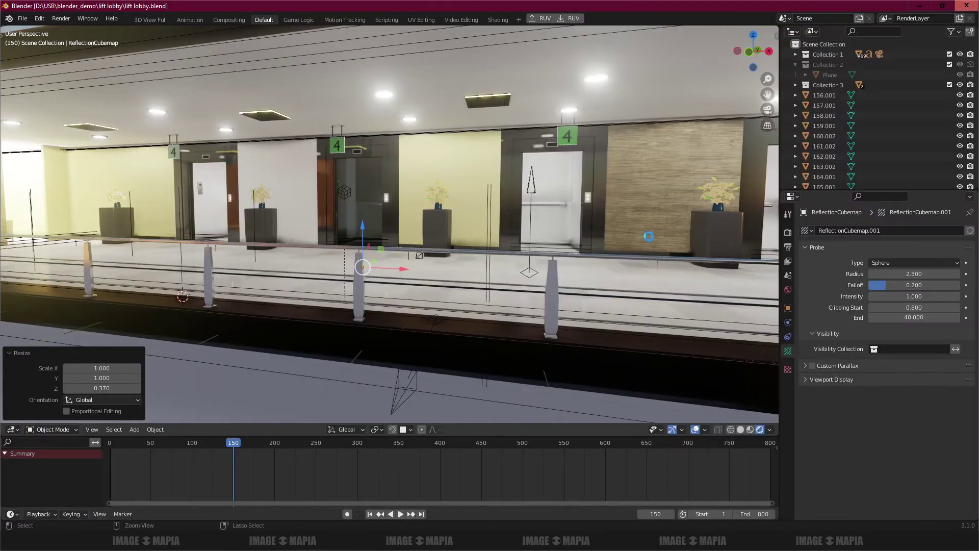
Save the file and return the viewport to solid shading
key(ctrl+s)
click(740, 430)
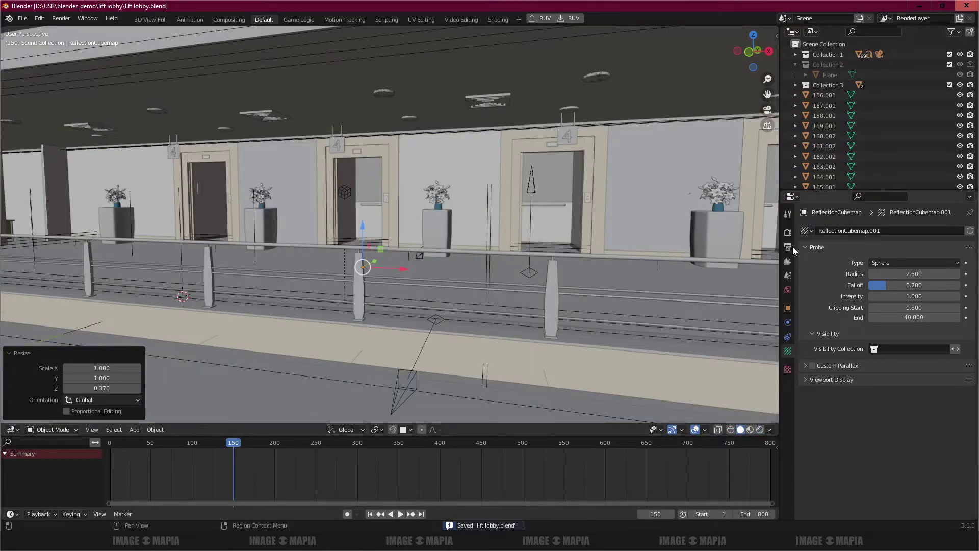
scroll(342, 197, down, 5)
scroll(342, 197, up, 4)
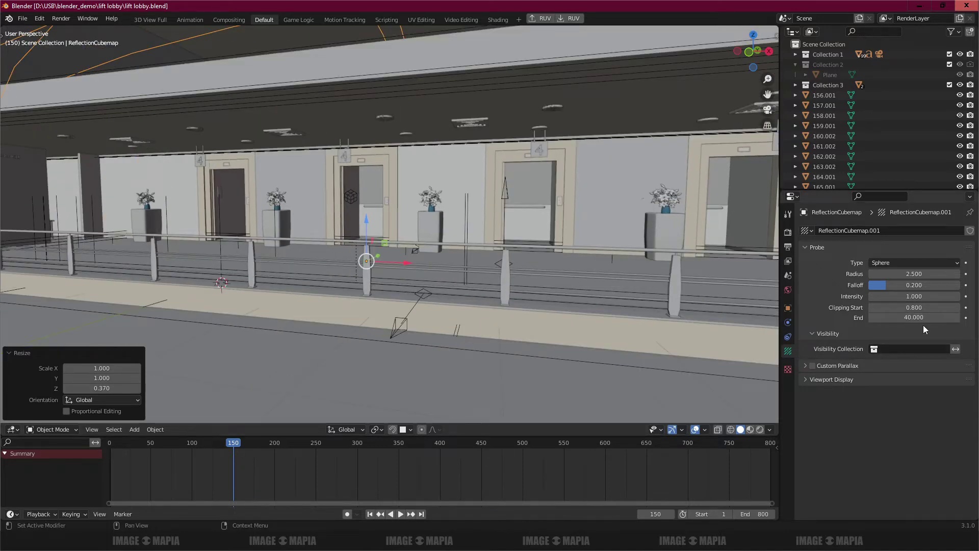
Set the reflection cubemap's clipping end to 120
drag(913, 320, 915, 321)
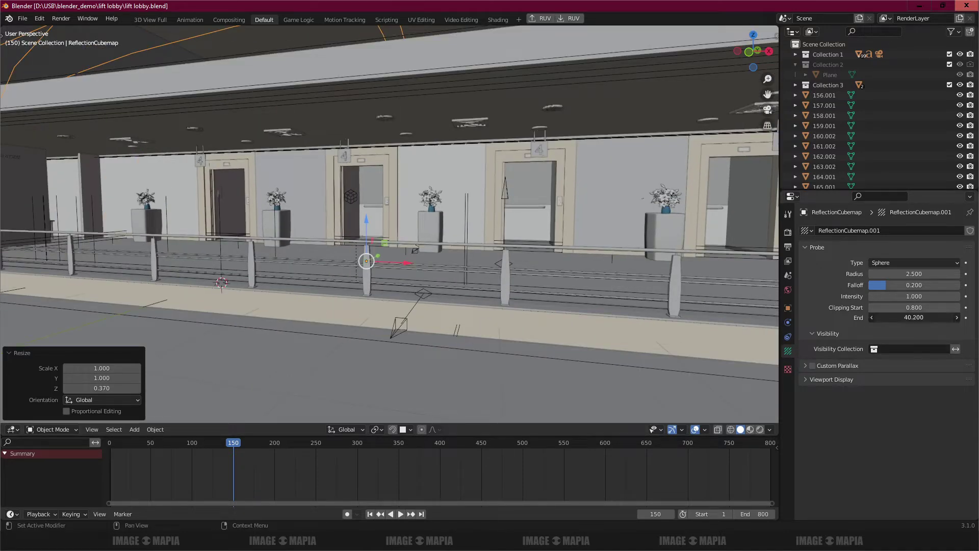
click(914, 321)
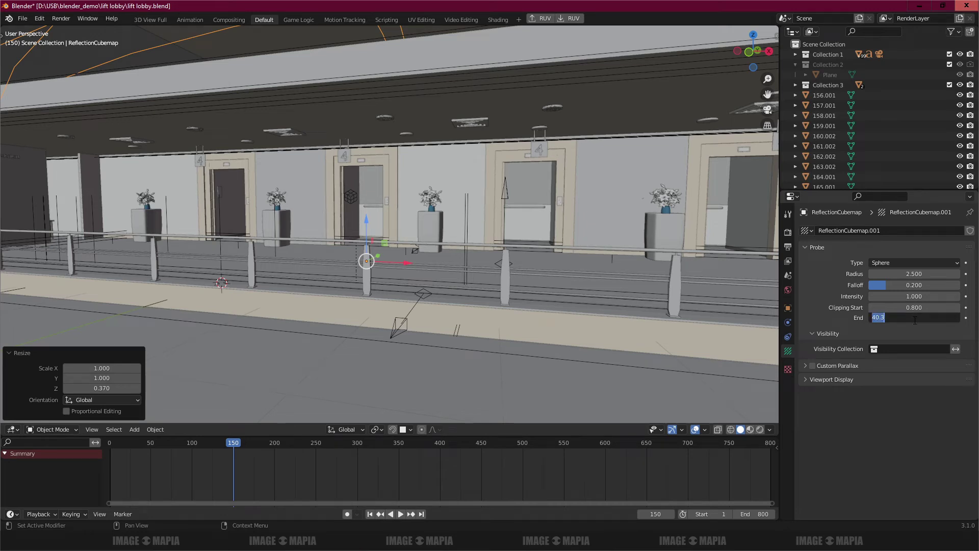
text(120)
key(Return)
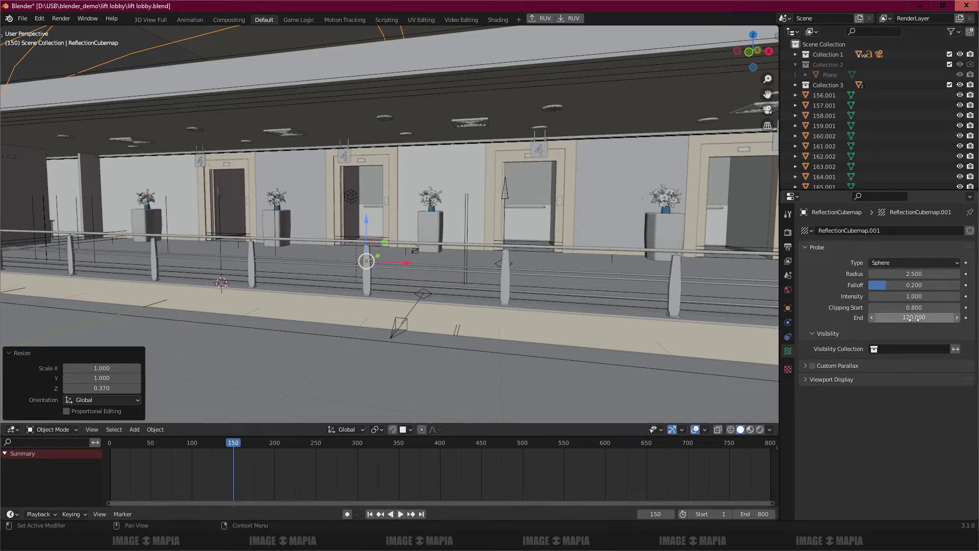
Try the Box type on the reflection cubemap, and set it back to Sphere
click(907, 261)
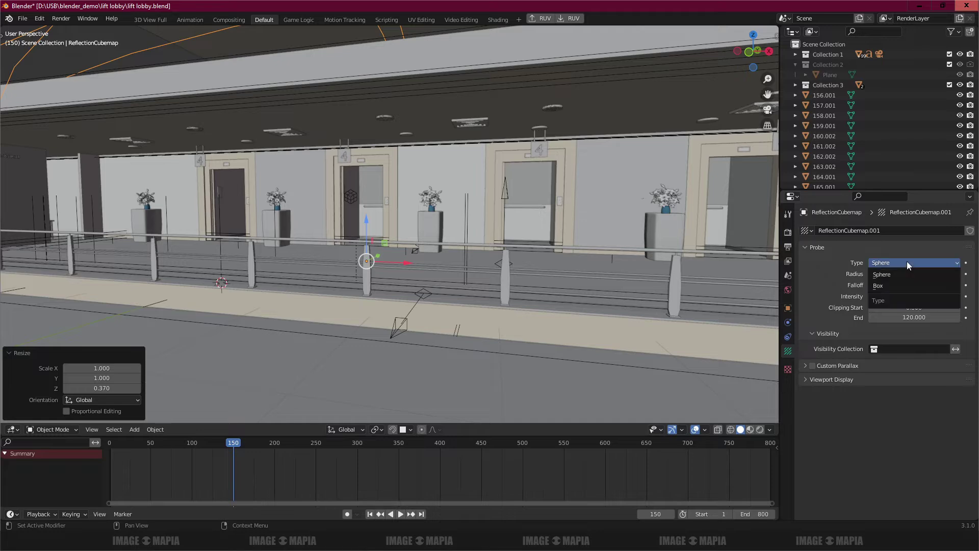
click(895, 276)
scroll(460, 287, down, 10)
middle_drag(460, 288, 431, 272)
scroll(418, 272, up, 7)
click(884, 262)
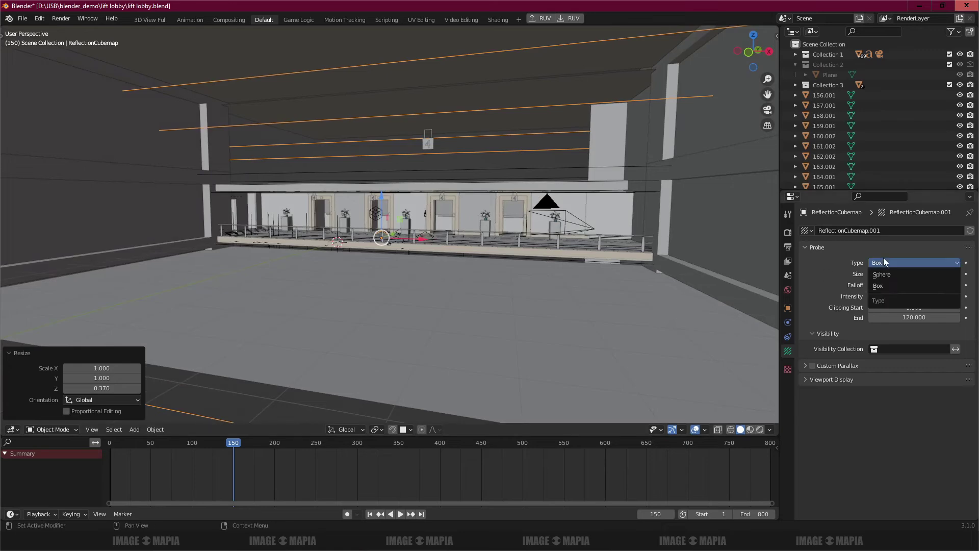
click(885, 262)
click(883, 274)
mouse_move(438, 238)
middle_down()
mouse_move(454, 251)
mouse_move(435, 241)
middle_up()
scroll(434, 240, up, 4)
Bake only the cubemaps from the Eevee indirect lighting render settings
click(788, 232)
scroll(910, 422, down, 10)
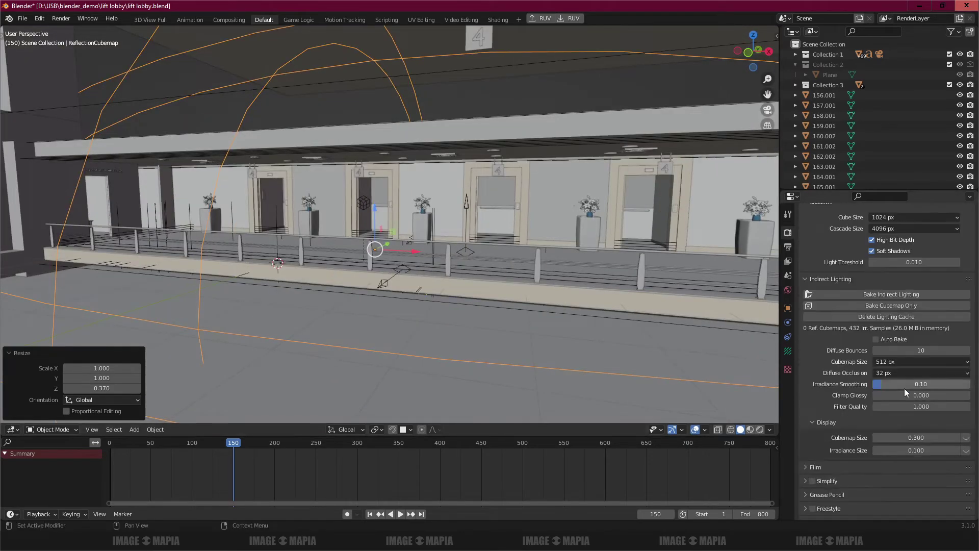
click(883, 304)
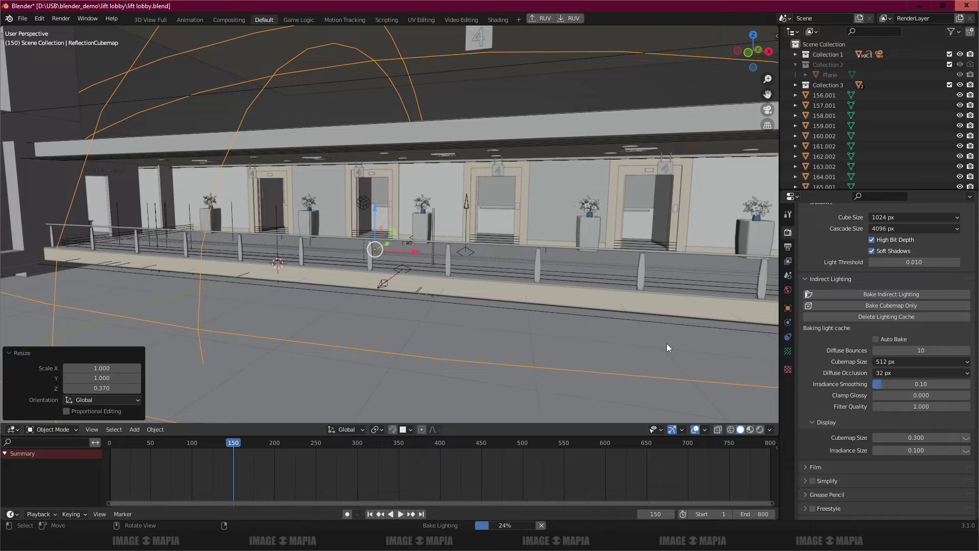
click(71, 541)
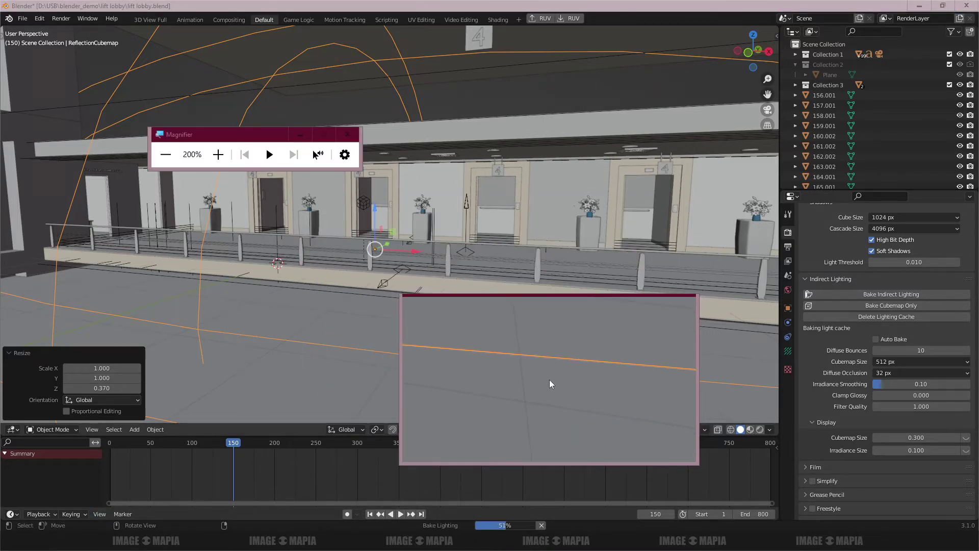
click(651, 463)
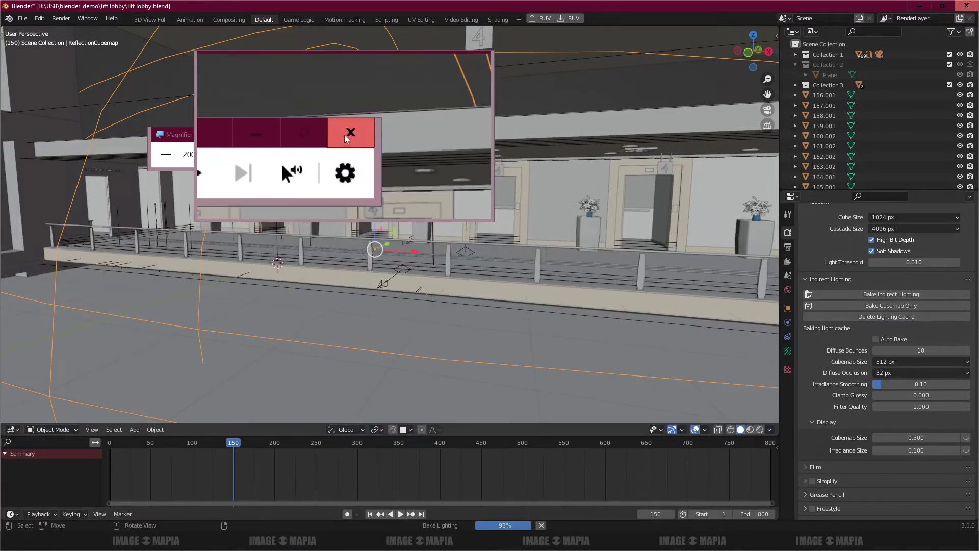
click(347, 134)
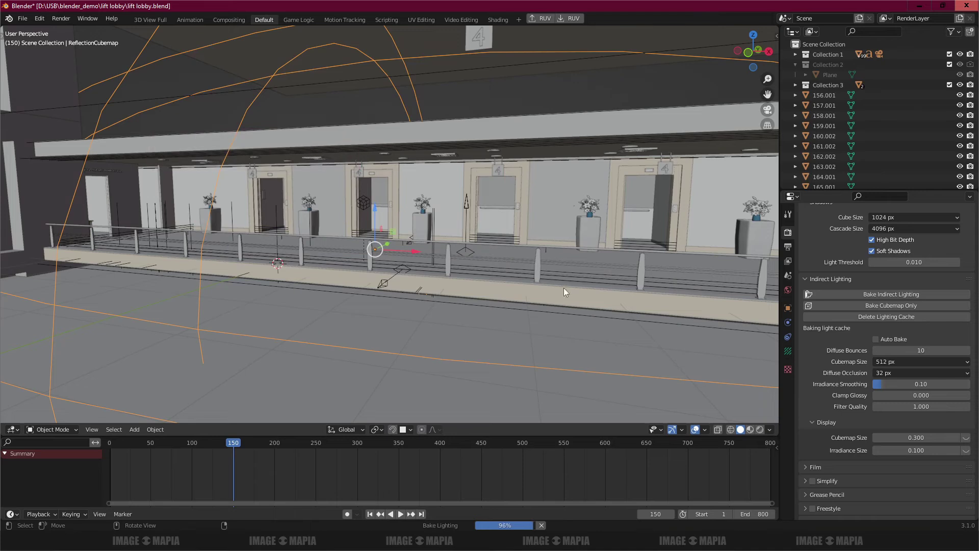
Bake the scene's indirect lighting and save the file
click(888, 294)
key(ctrl+s)
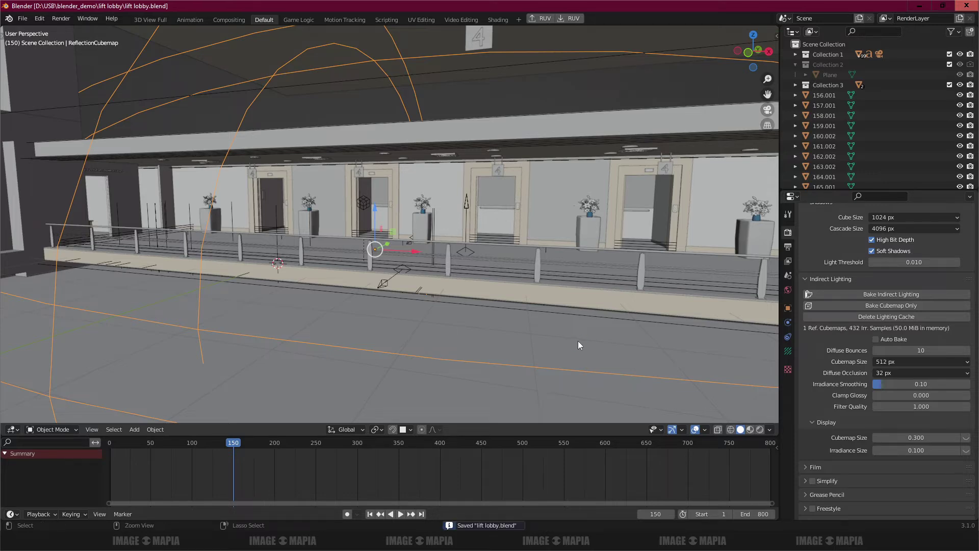
click(650, 344)
Switch the viewport to rendered shading and examine the baked lighting and reflections on the railing and lift lobby
click(760, 429)
scroll(439, 223, up, 4)
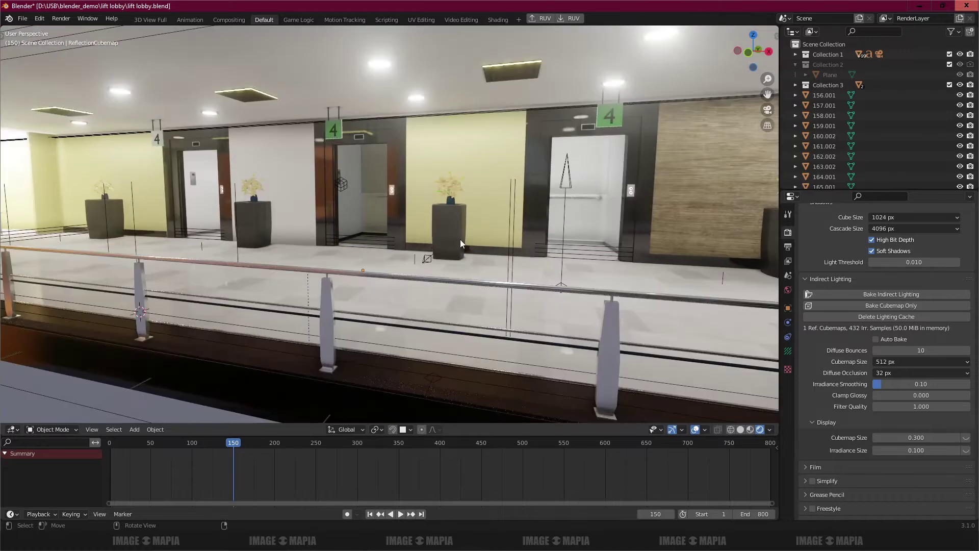
middle_drag(460, 239, 453, 239)
scroll(460, 265, up, 2)
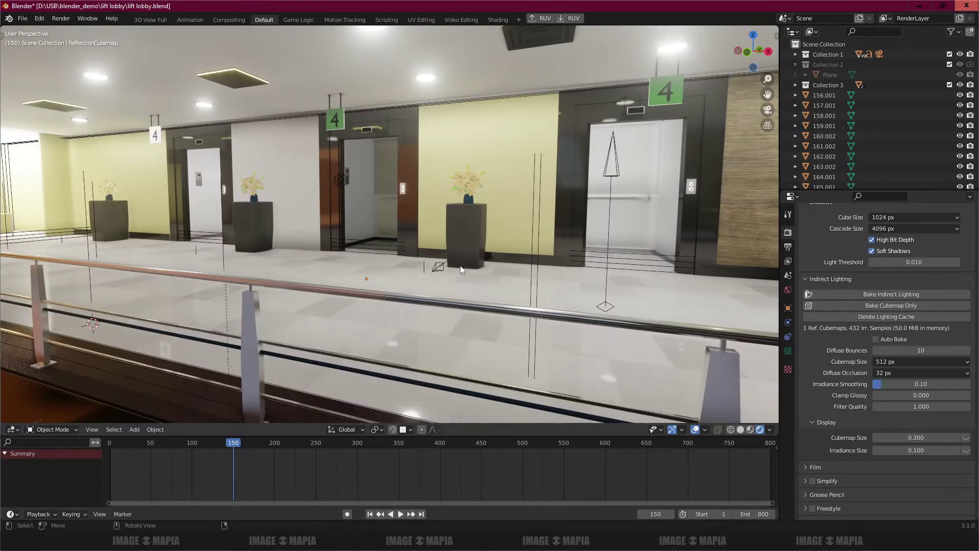
Switch to Notepad and add the line "now this stainless handle is reflecting" to the notes
key(alt+Tab)
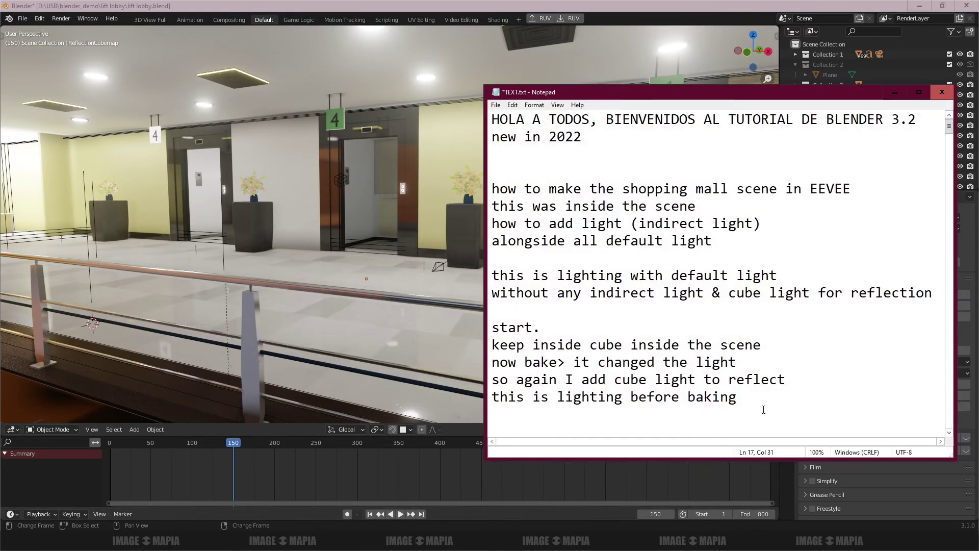
text(now this han)
key(BackSpace)
key(BackSpace)
key(BackSpace)
text(stainless handle is)
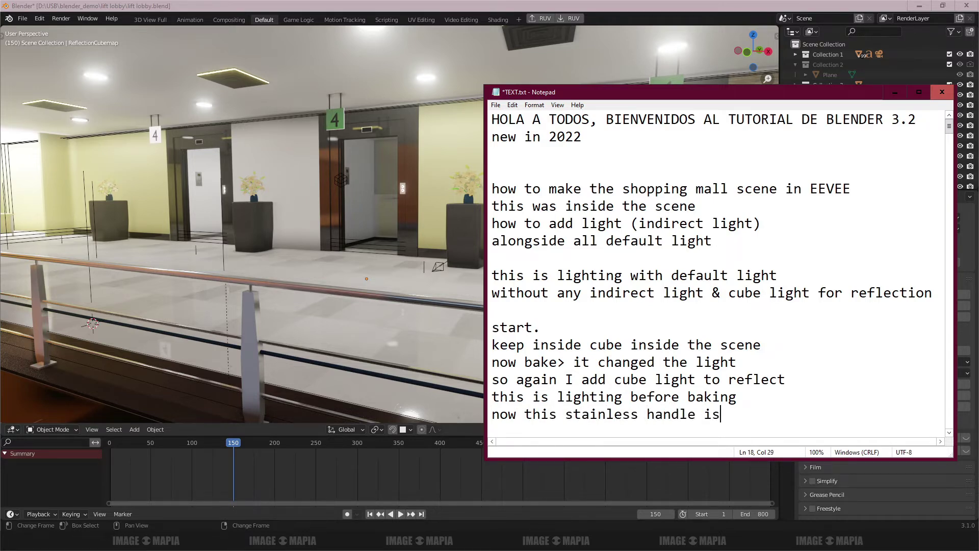
text( reflection)
text(ng)
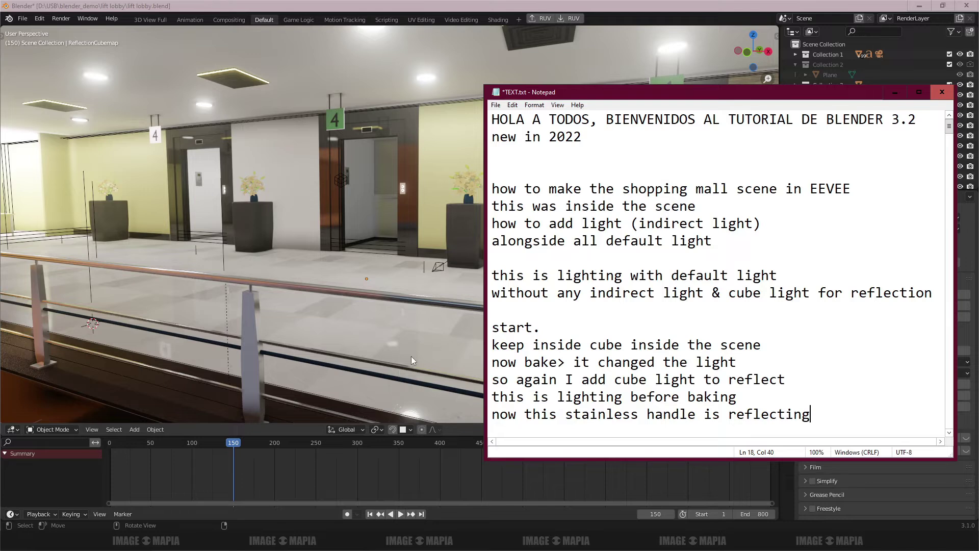
Add the line "now see the render setting" after a blank line in the notes, and minimize Notepad
key(Return)
key(Return)
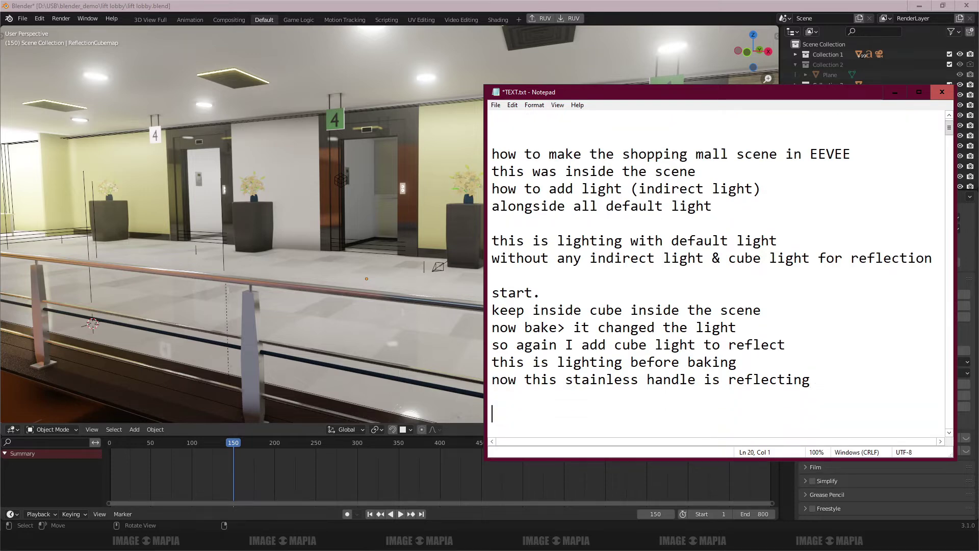
text(now see the render setting)
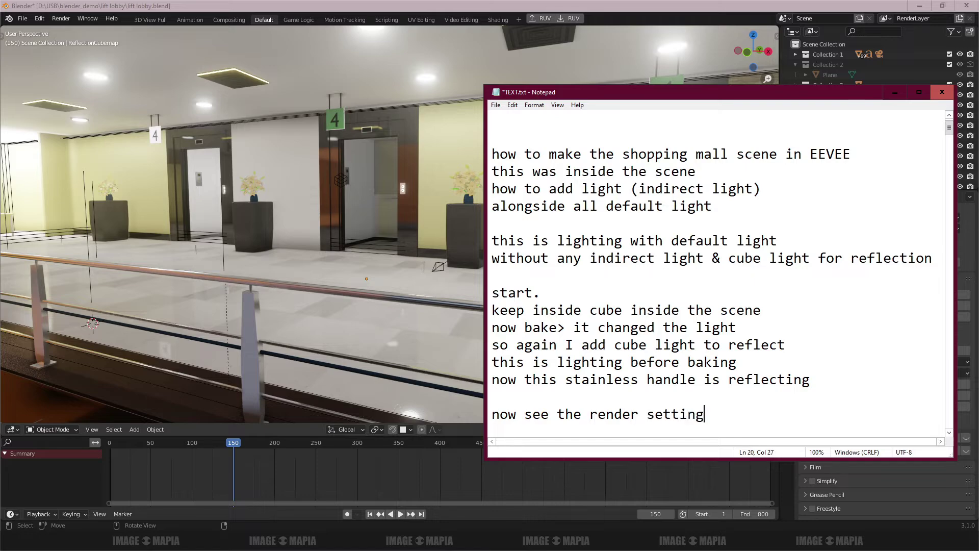
click(894, 93)
Compare the rendered lobby with Ambient Occlusion and Bloom each switched off and on, leaving both enabled
middle_drag(336, 327, 362, 311)
scroll(362, 311, down, 2)
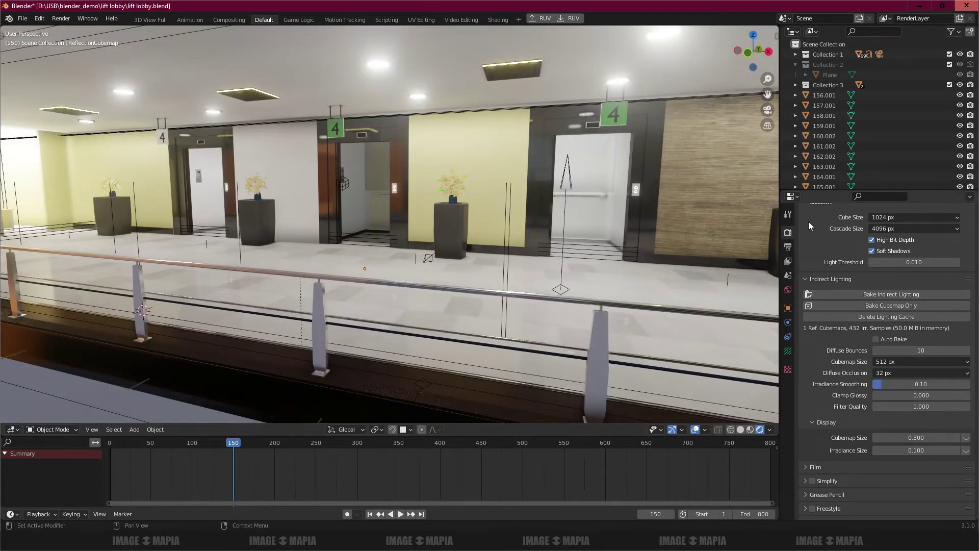
scroll(864, 228, up, 10)
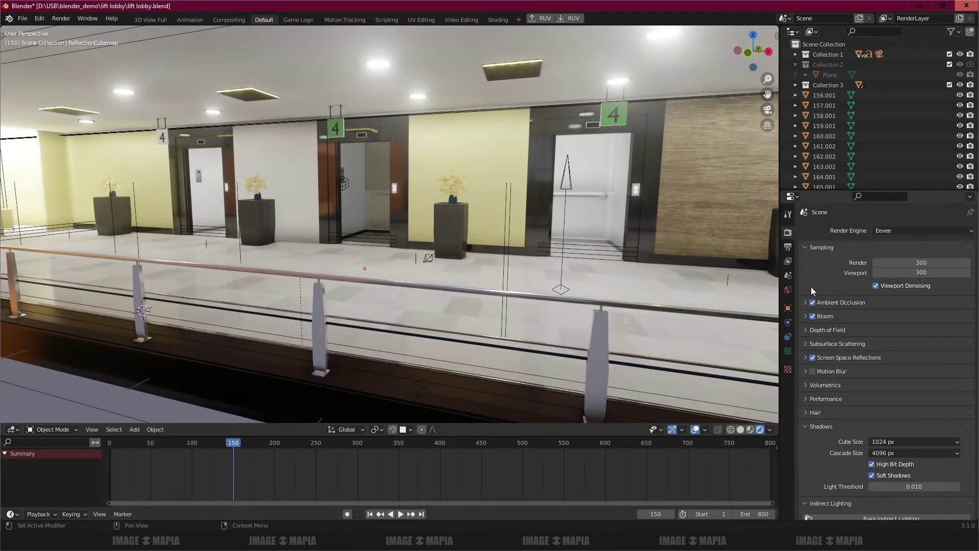
click(812, 303)
click(812, 302)
click(814, 316)
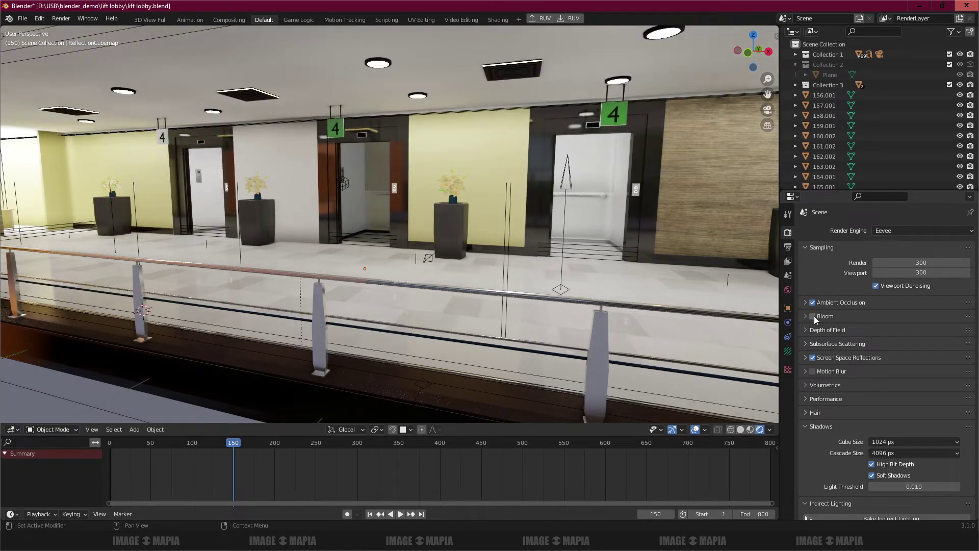
click(815, 316)
click(814, 317)
click(814, 316)
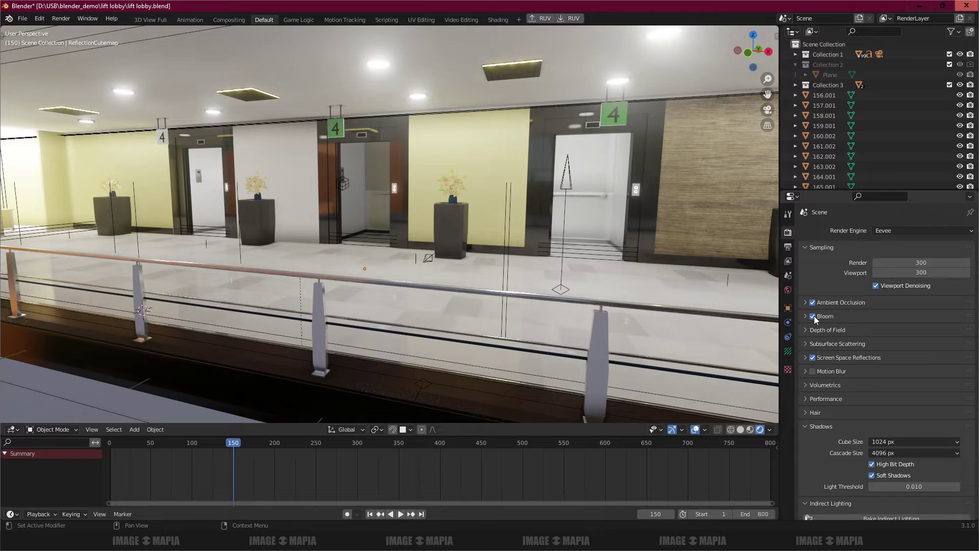
Compare the floor and railing with Screen Space Reflections off and on, leave it enabled, and toggle its Refraction option twice
click(813, 358)
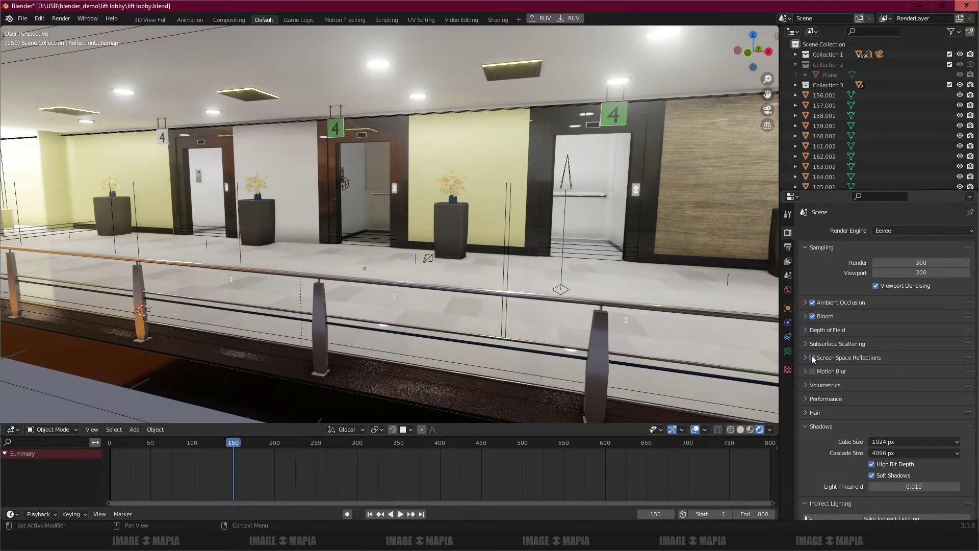
click(813, 358)
click(813, 359)
click(812, 358)
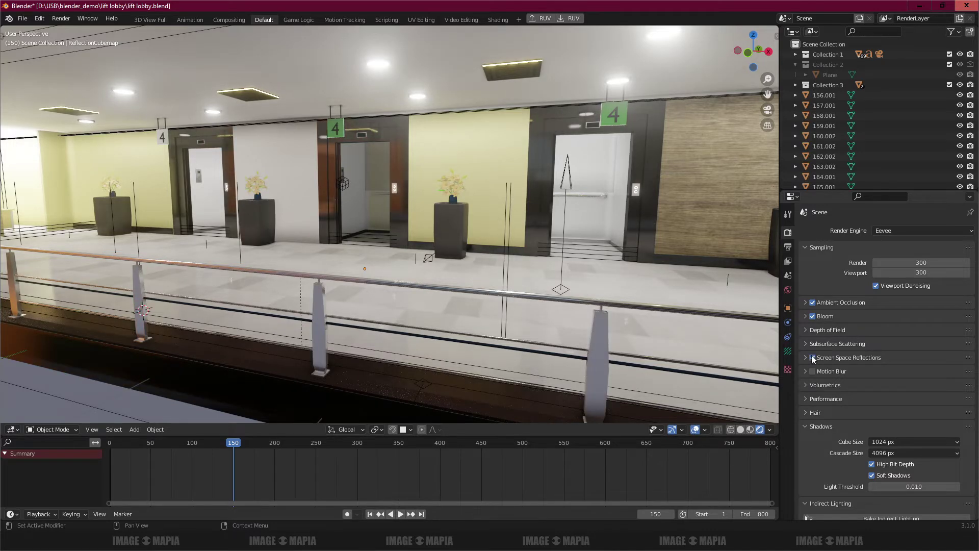
click(813, 358)
click(813, 358)
click(807, 359)
click(872, 373)
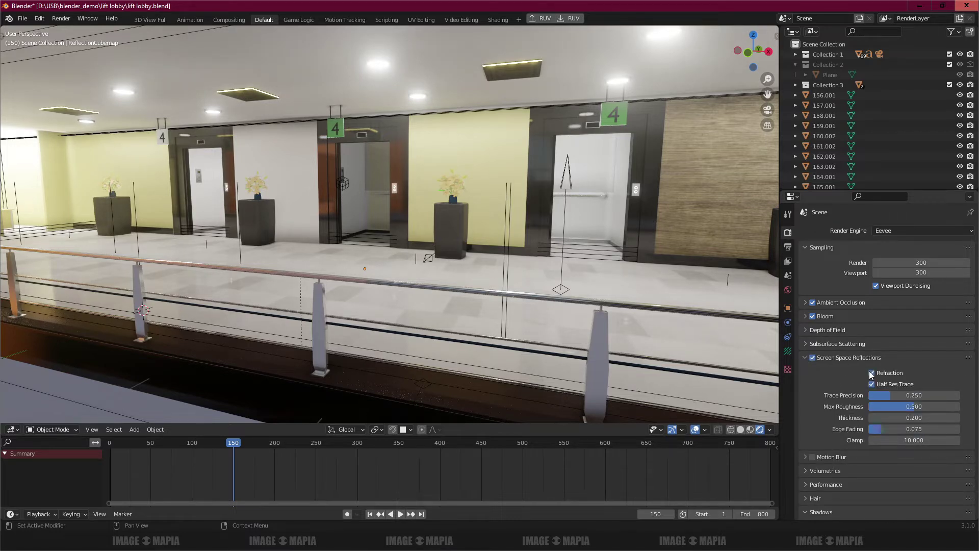
click(871, 374)
click(806, 358)
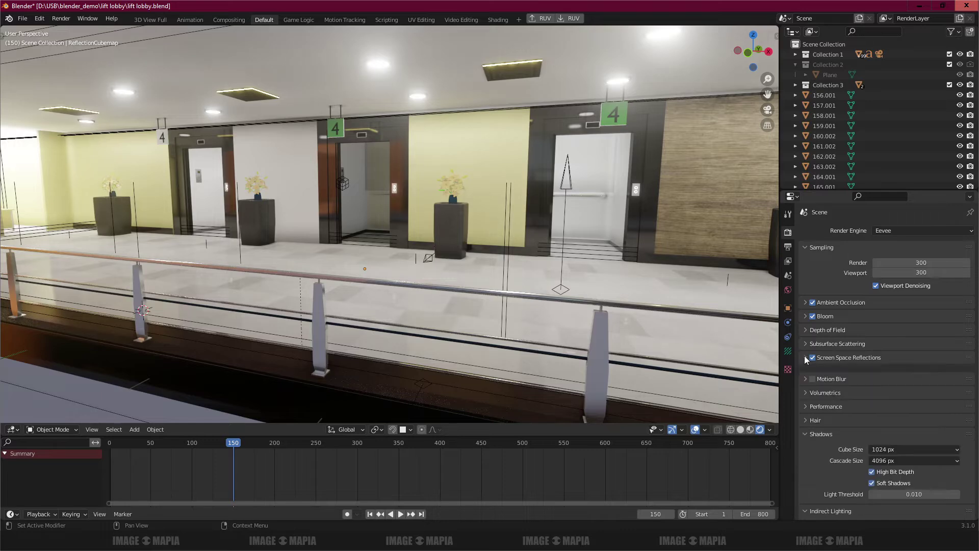
Set the indirect lighting Cubemap Size to 1024 px
scroll(839, 427, down, 10)
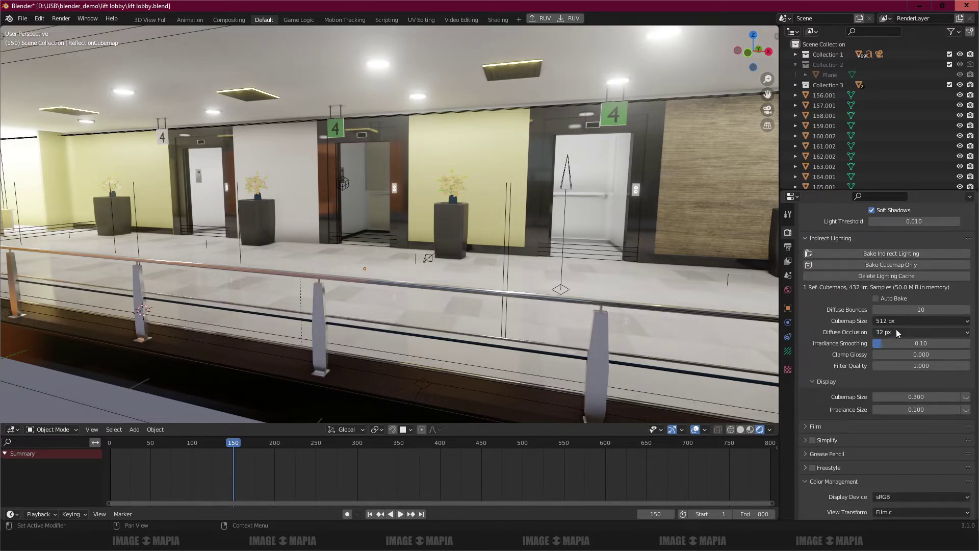
click(890, 322)
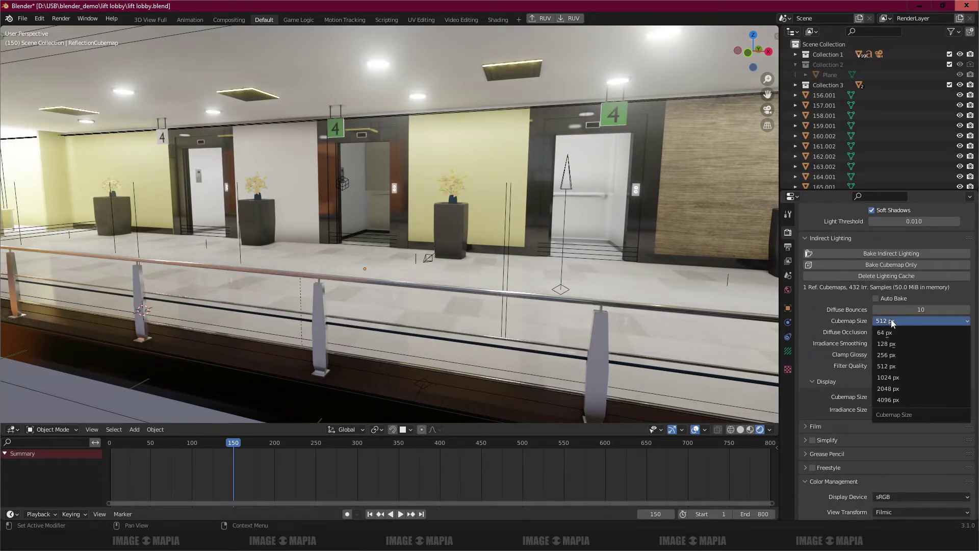
click(888, 377)
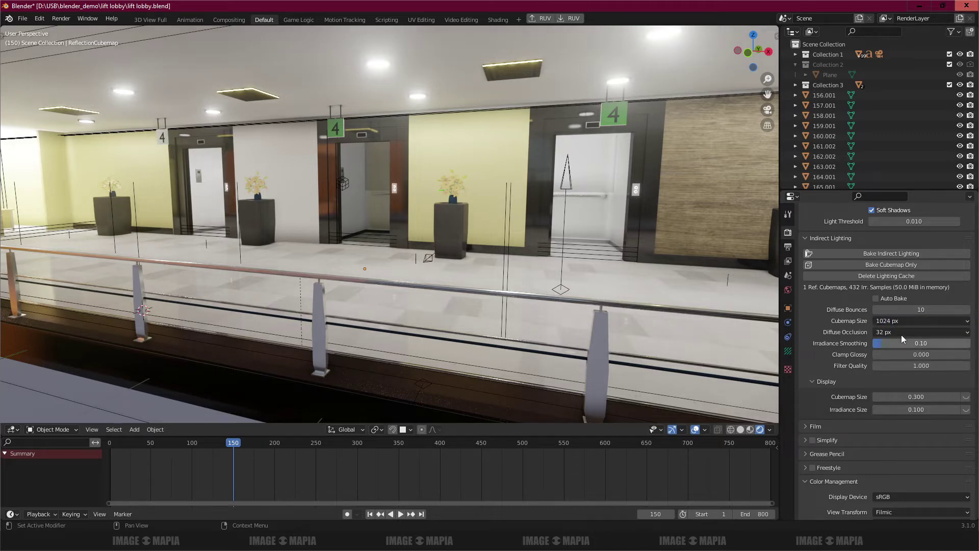
Review the Film settings, the output format and file settings, and the view layer's render passes
click(805, 426)
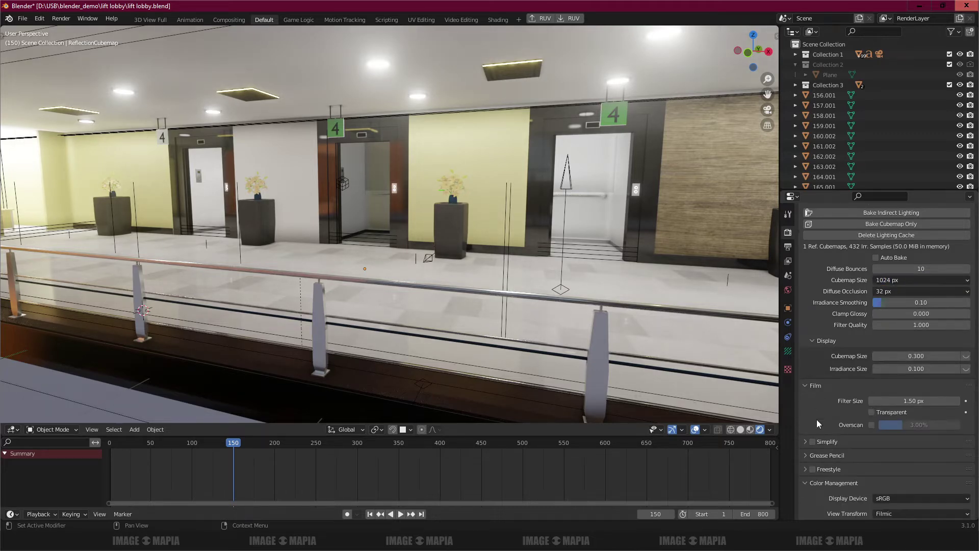
click(787, 247)
scroll(871, 263, down, 4)
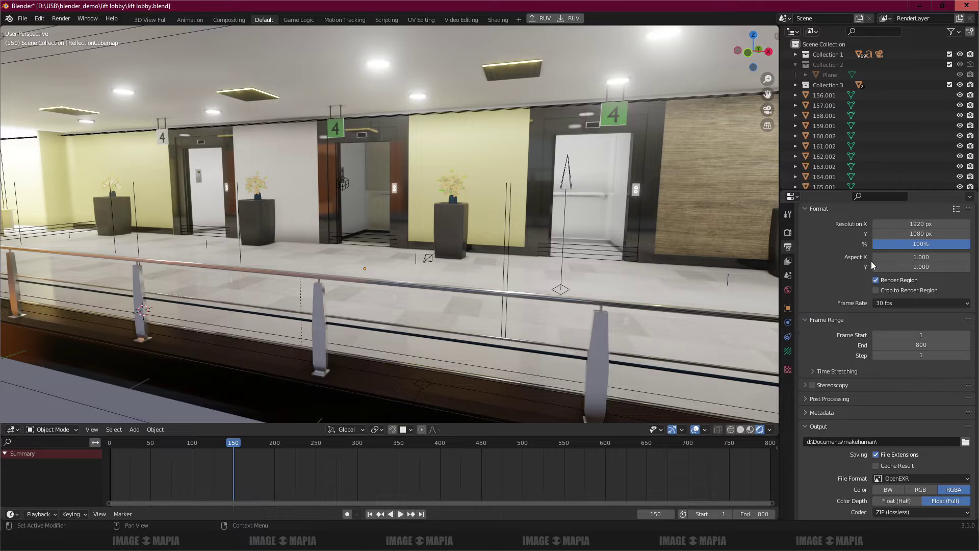
click(789, 262)
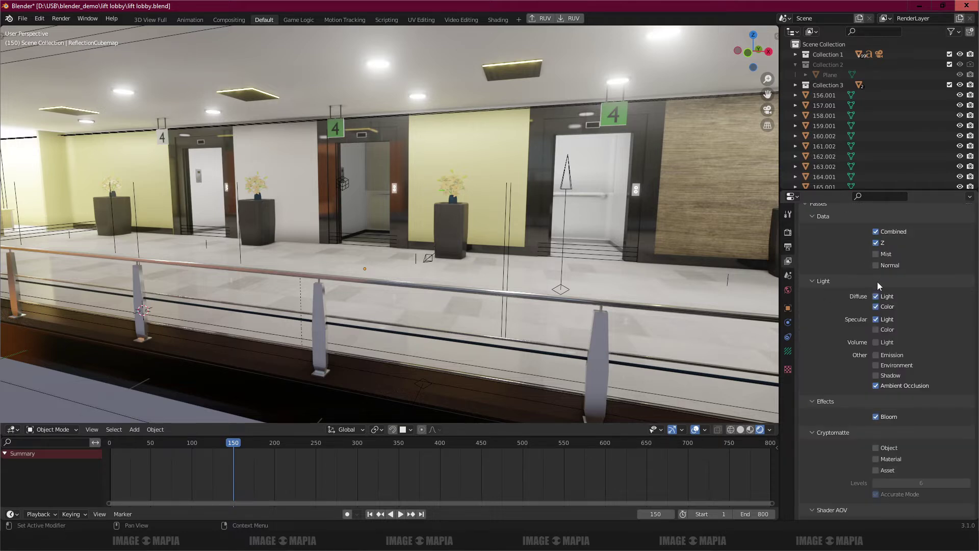
scroll(875, 434, down, 2)
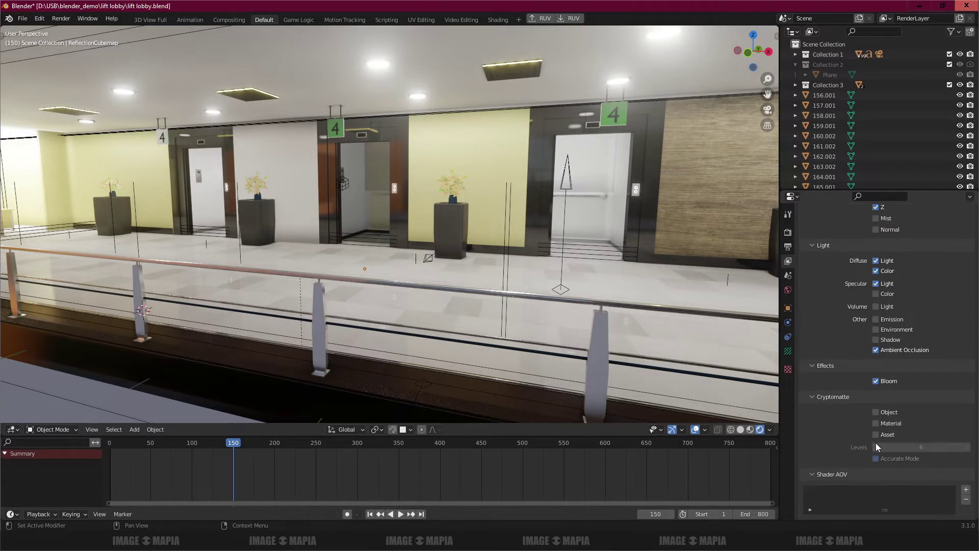
Switch Viewport Denoising off and back on in the Eevee sampling settings
click(788, 233)
scroll(866, 263, up, 5)
scroll(866, 262, up, 5)
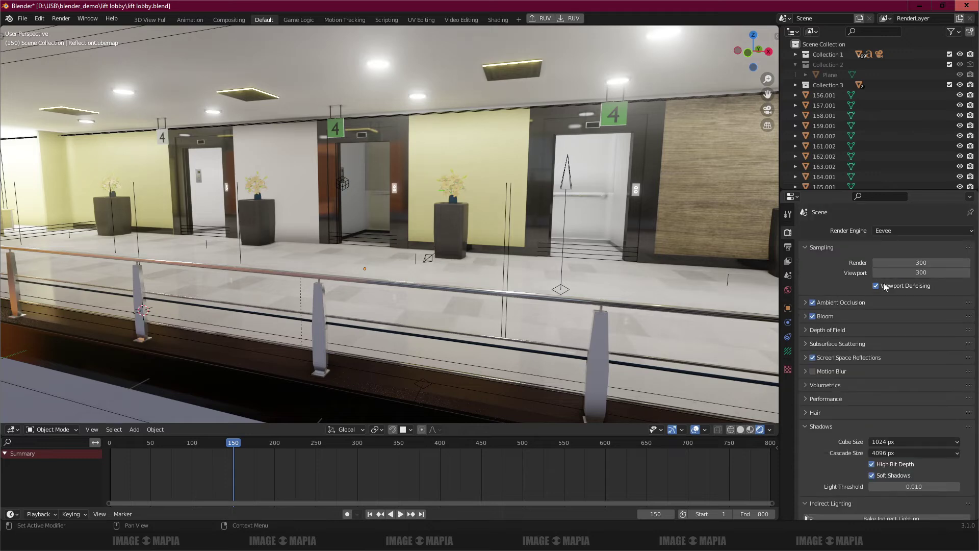
click(876, 286)
click(876, 286)
Return the viewport to solid shading and save the file
click(741, 430)
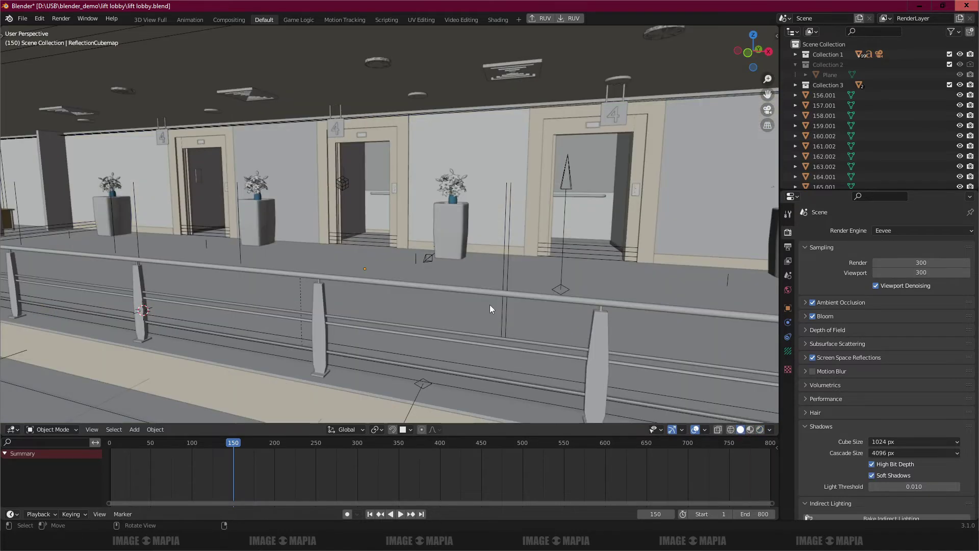
key(ctrl+s)
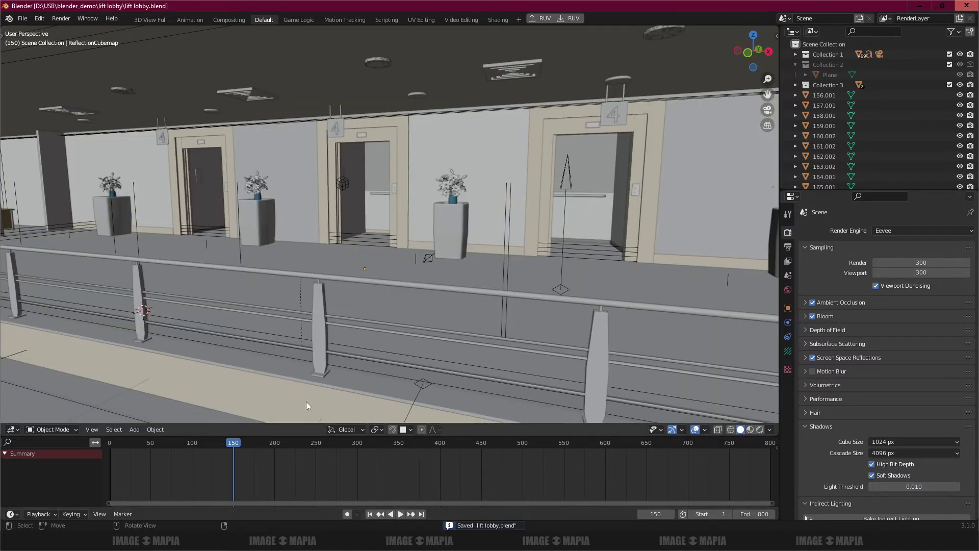
Switch to Notepad, add the line "compositing" to the notes, and minimize it
key(alt+Tab)
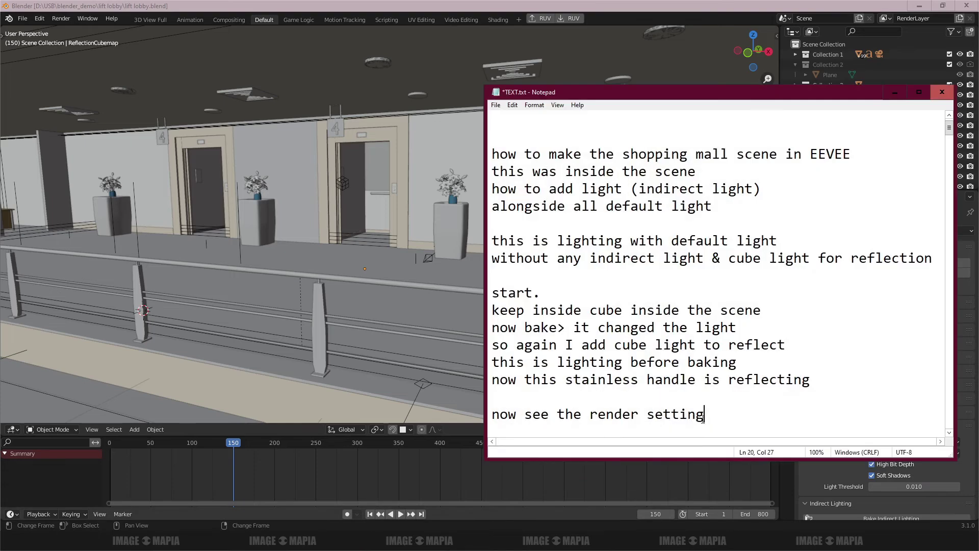
key(Return)
text(compositing)
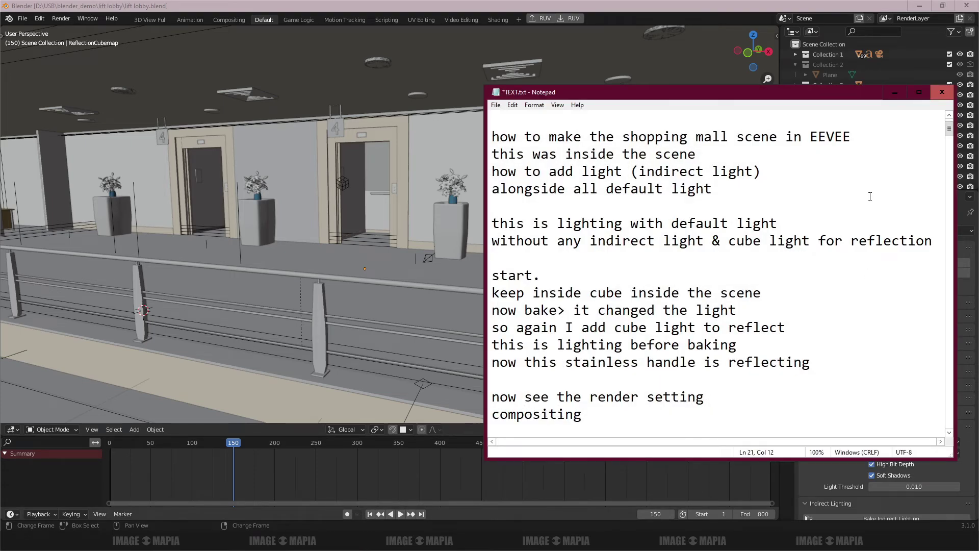
click(895, 93)
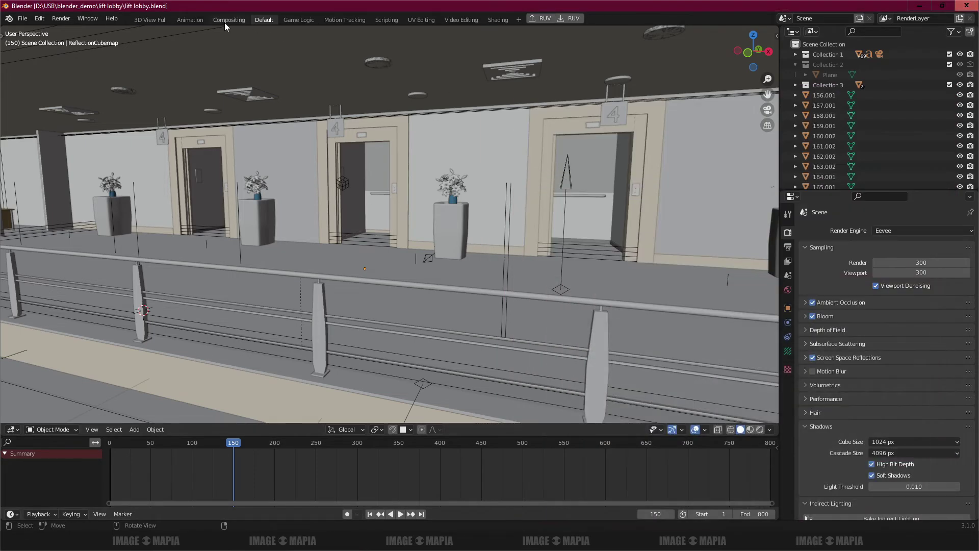
Open the Compositing workspace and render the layer from the Render Layers node
click(227, 20)
middle_drag(243, 263, 495, 214)
middle_drag(252, 267, 263, 239)
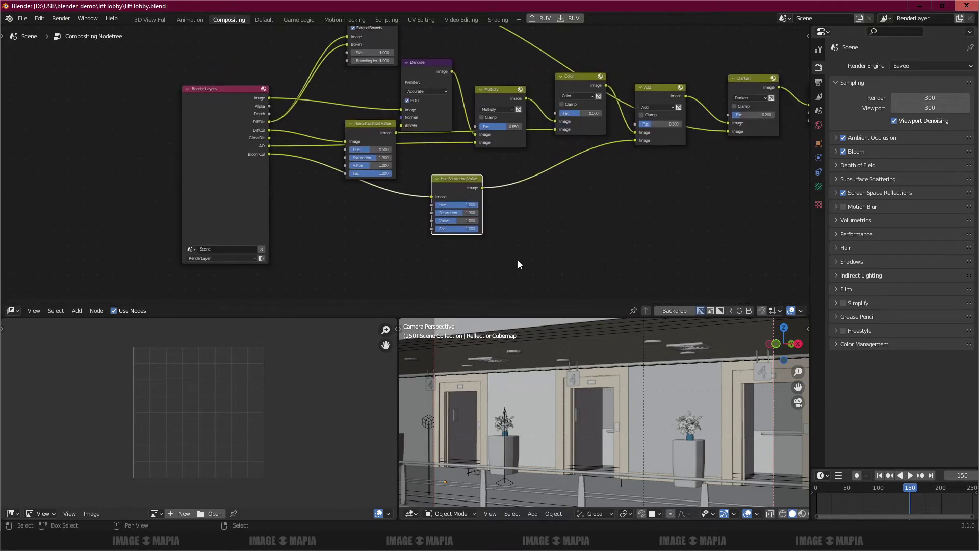
click(261, 258)
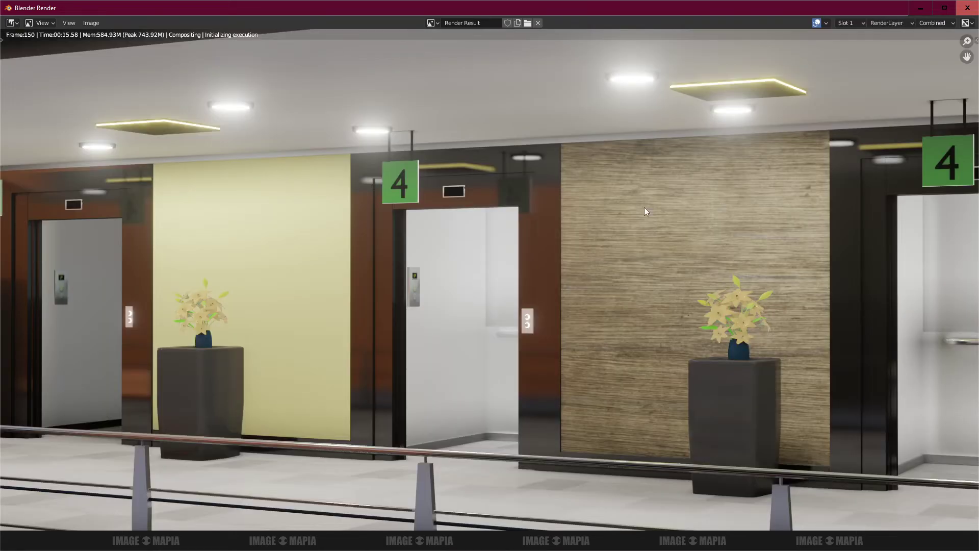
Inspect the rendered lobby image, and shrink and reposition the render window over the compositing workspace
scroll(488, 278, down, 3)
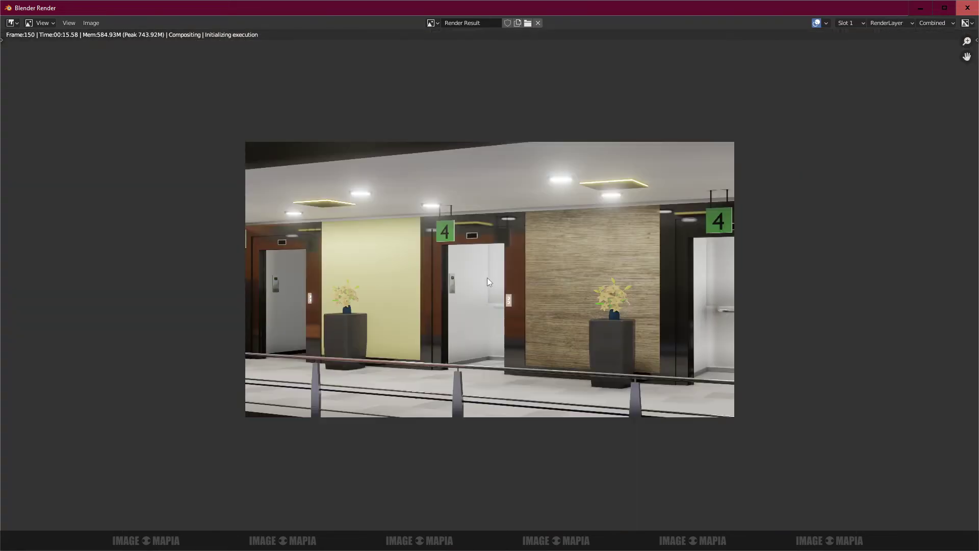
scroll(487, 278, up, 2)
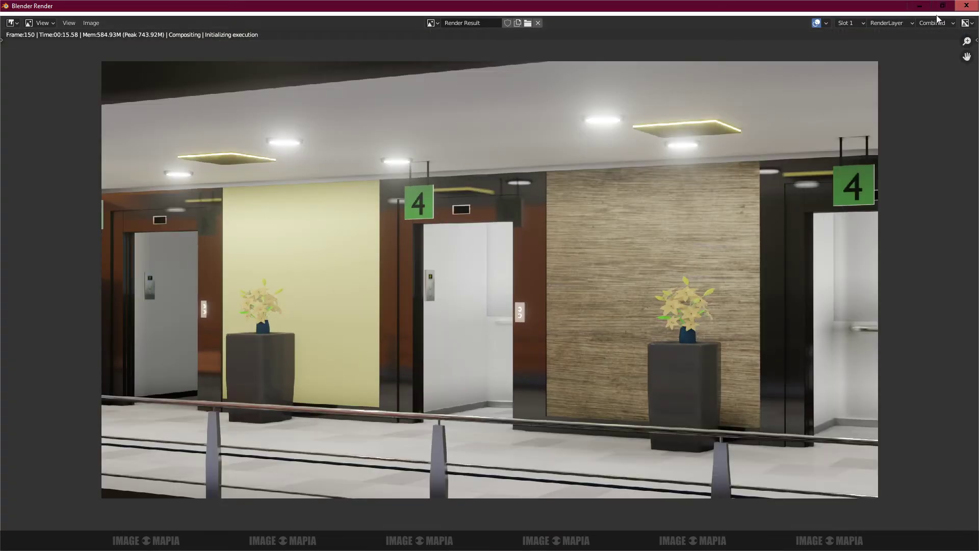
drag(893, 1, 789, 114)
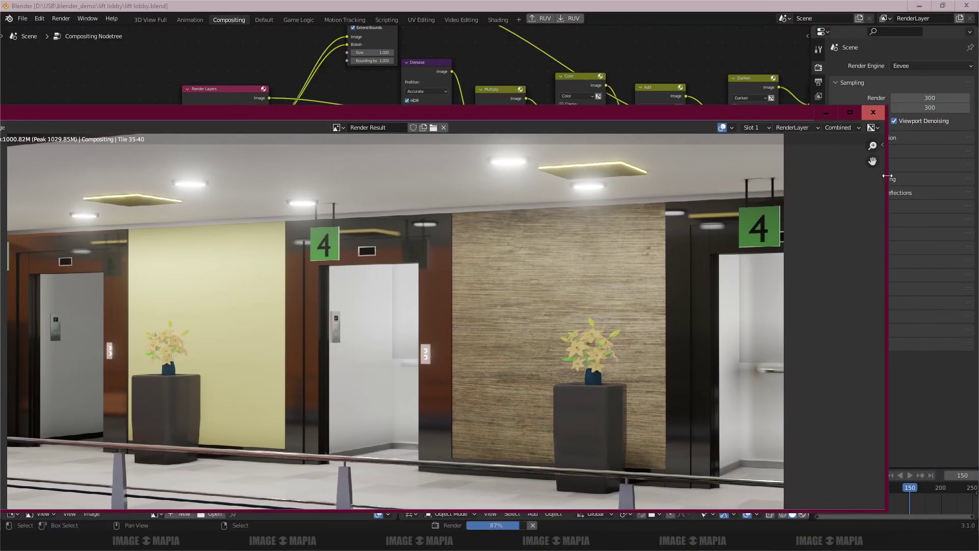
drag(889, 175, 400, 171)
drag(271, 115, 671, 116)
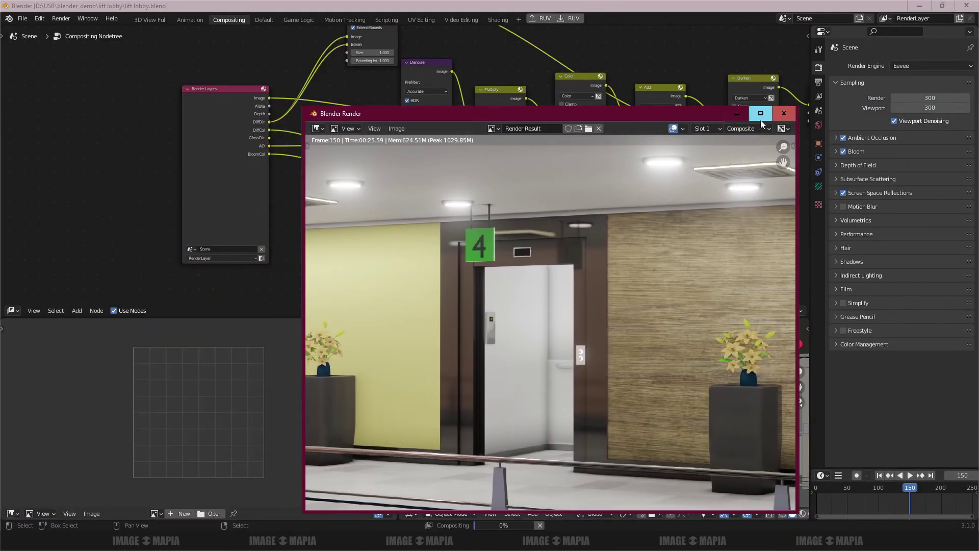
Minimize the render window and add a Viewer node in the empty area below the Composite node
click(738, 115)
click(236, 190)
middle_drag(411, 175, 264, 198)
scroll(513, 135, down, 4)
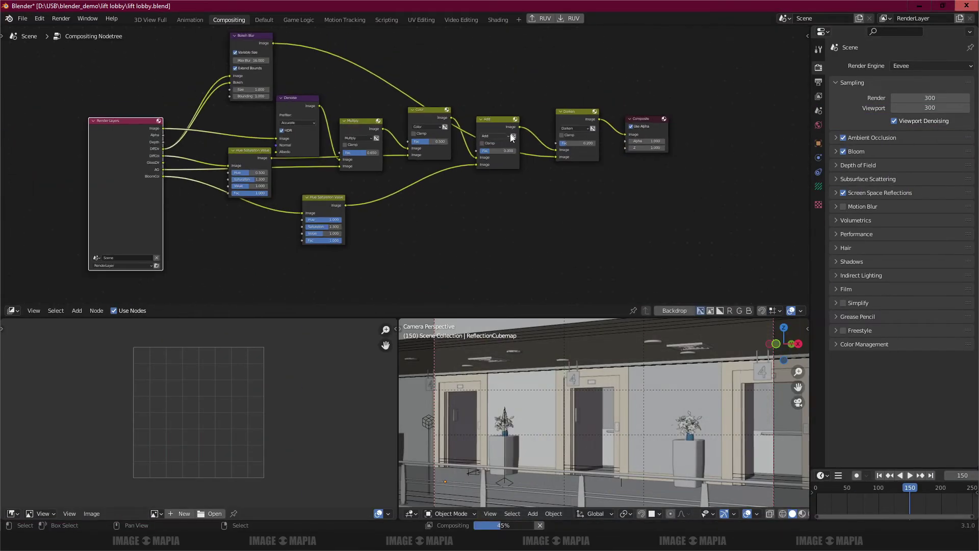
click(668, 311)
click(668, 311)
key(shift+a)
text(svu)
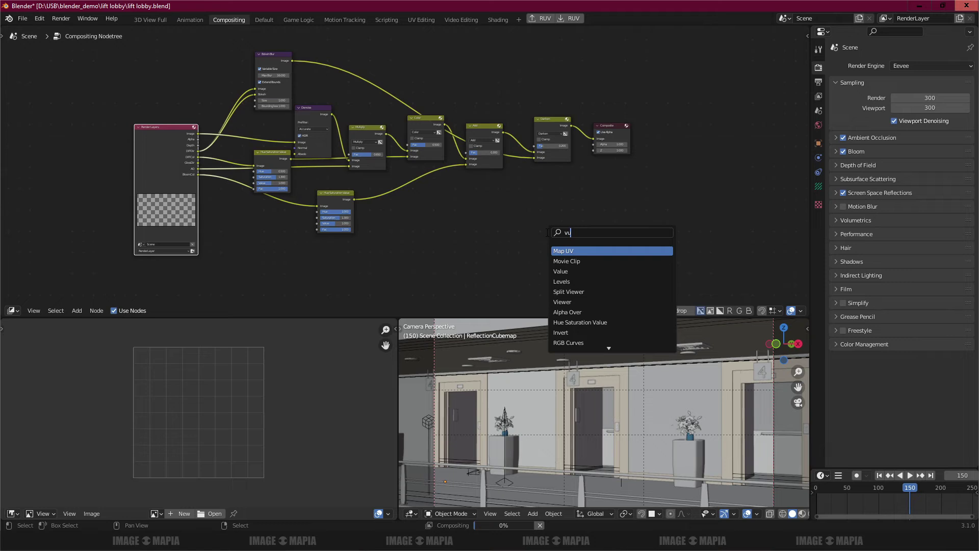
key(BackSpace)
text(iew)
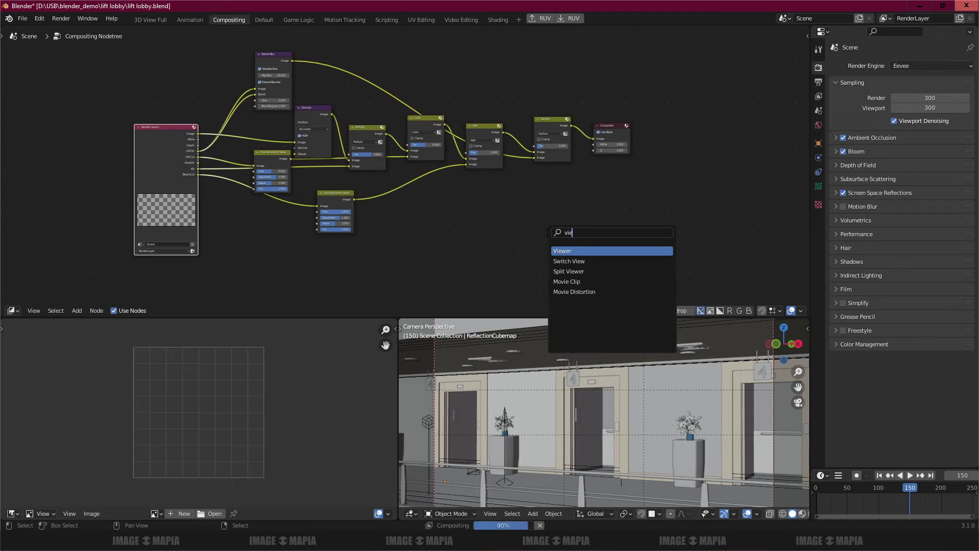
click(567, 251)
click(587, 242)
Reopen the render window, examine the lobby image in full and close up, and minimize the window
key(F11)
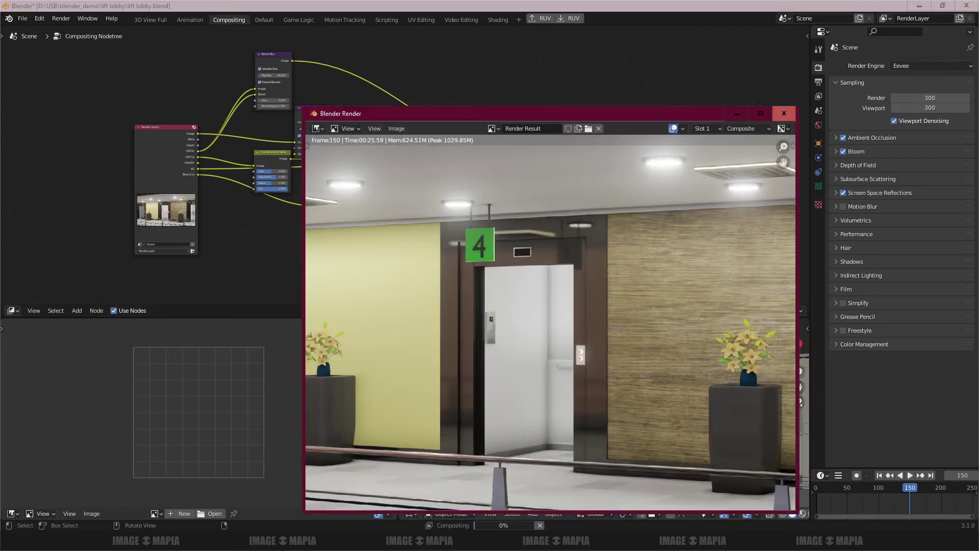
scroll(564, 382, down, 5)
scroll(564, 381, up, 4)
scroll(564, 381, down, 2)
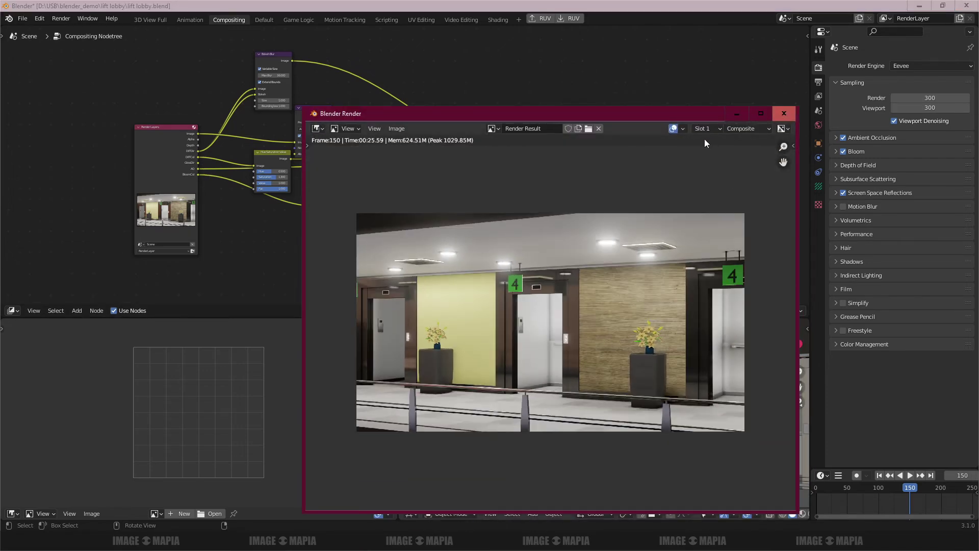
scroll(546, 310, up, 3)
scroll(546, 310, down, 1)
scroll(546, 310, up, 2)
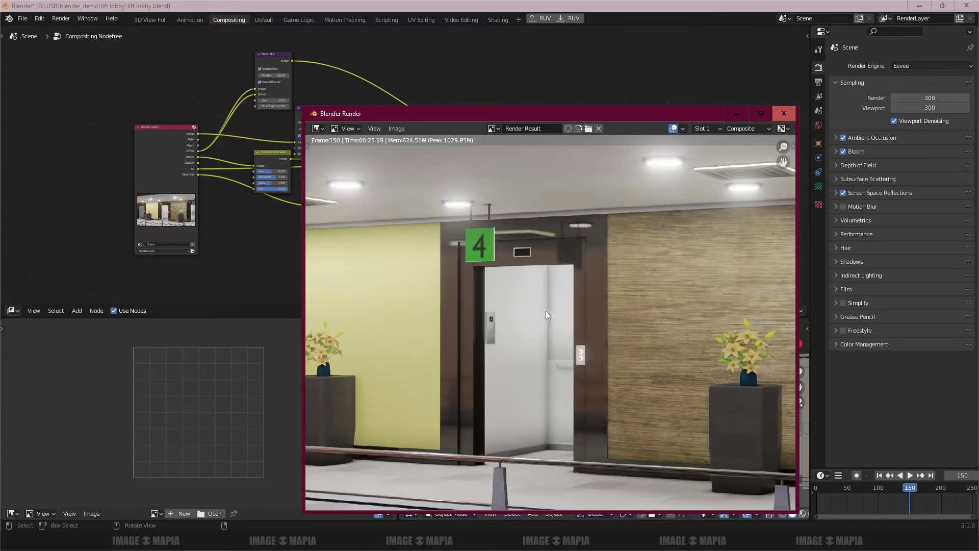
scroll(546, 311, down, 2)
click(738, 114)
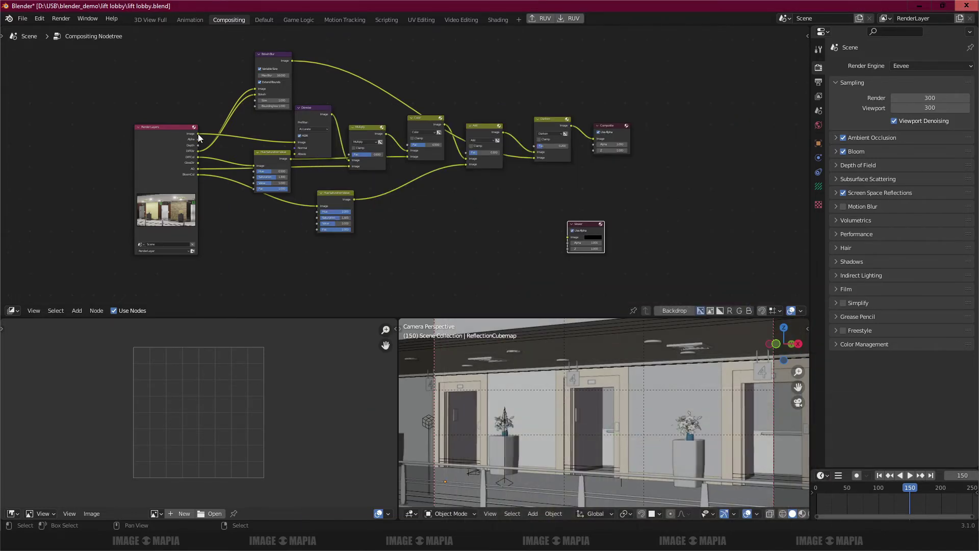
Enable the backdrop and connect the Render Layers node's Image output to the Viewer node
click(671, 310)
scroll(473, 242, down, 1)
scroll(474, 243, down, 1)
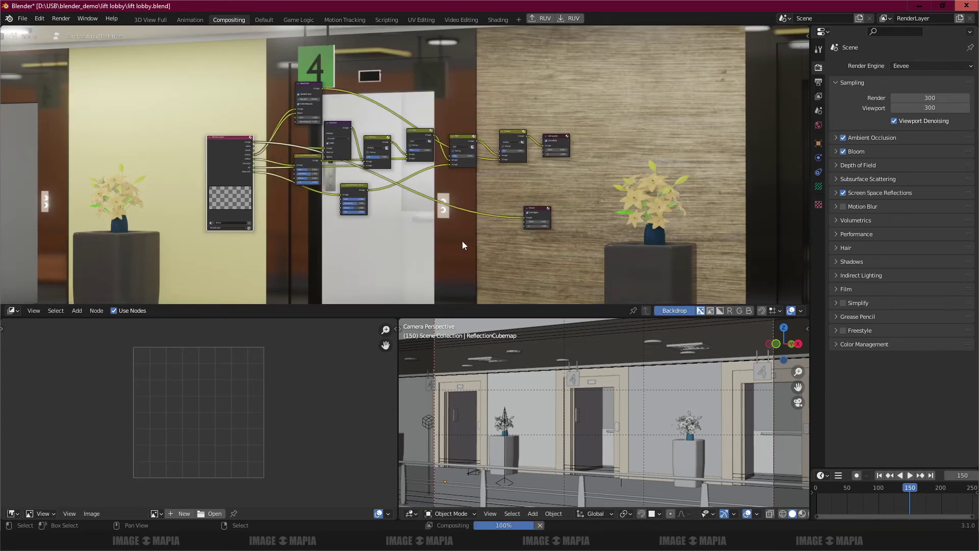
Maximize the node editor and move the Composite and Viewer nodes farther away from the Darken node
key(n)
key(n)
key(ctrl+space)
scroll(631, 295, down, 3)
scroll(484, 273, up, 4)
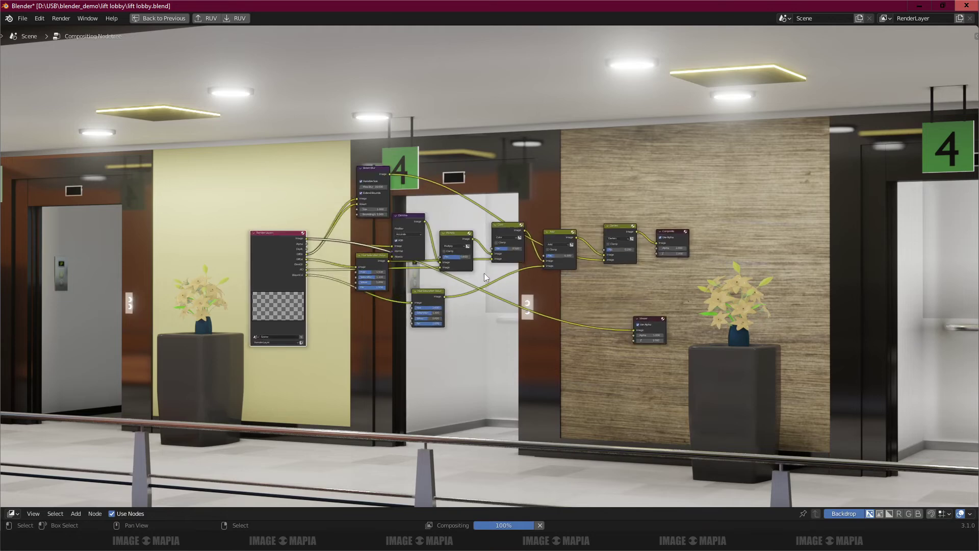
drag(689, 230, 737, 191)
drag(671, 323, 751, 244)
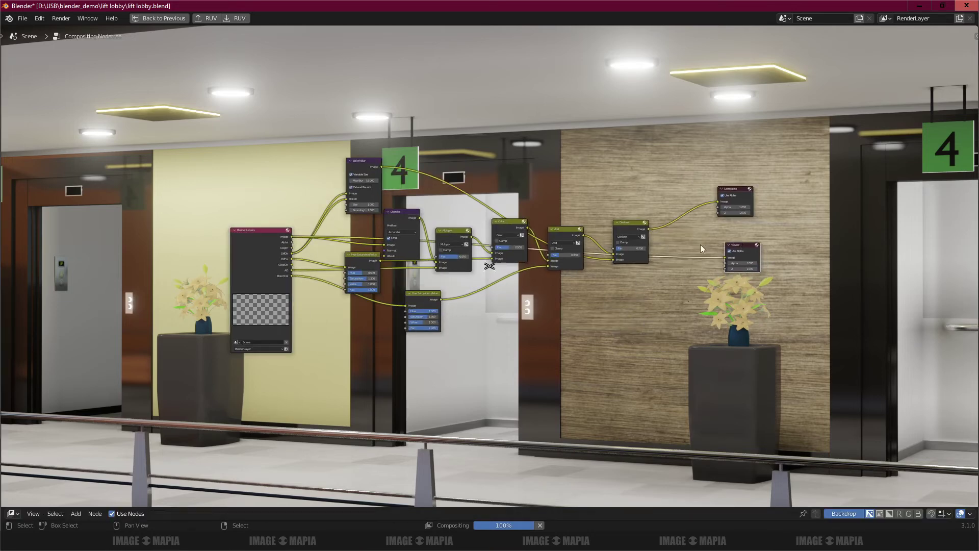
Connect the Darken node's Image output to the Viewer node, replacing its Render Layers link
scroll(704, 229, up, 6)
middle_drag(706, 222, 576, 209)
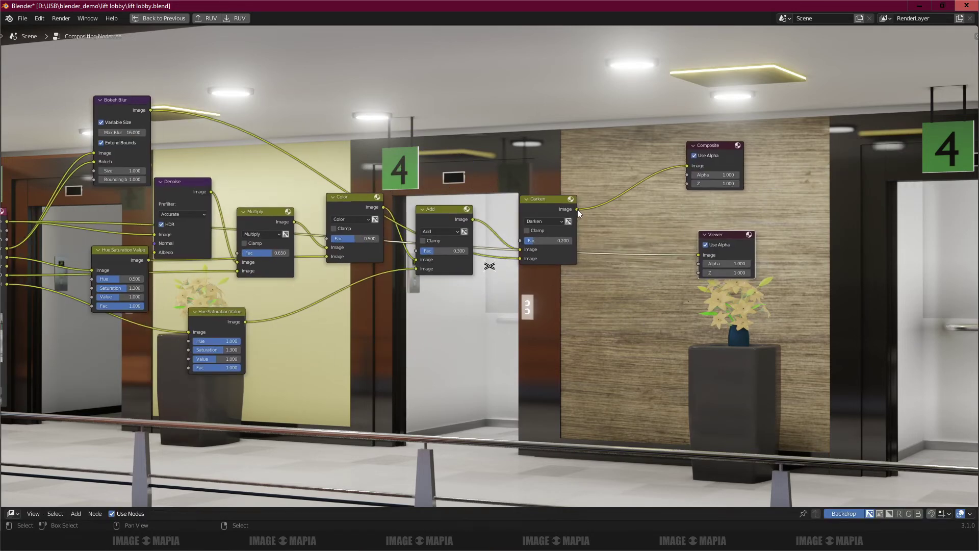
drag(577, 209, 699, 255)
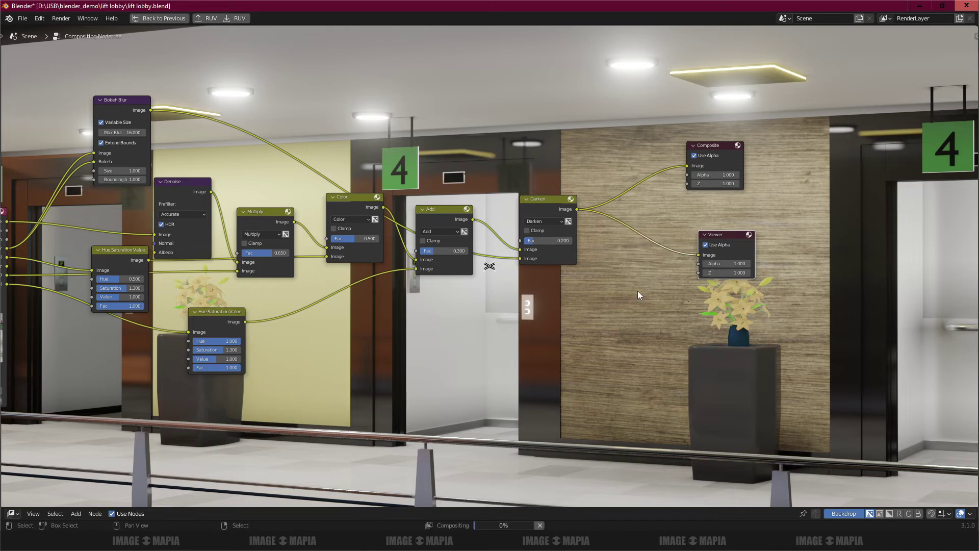
scroll(576, 298, down, 3)
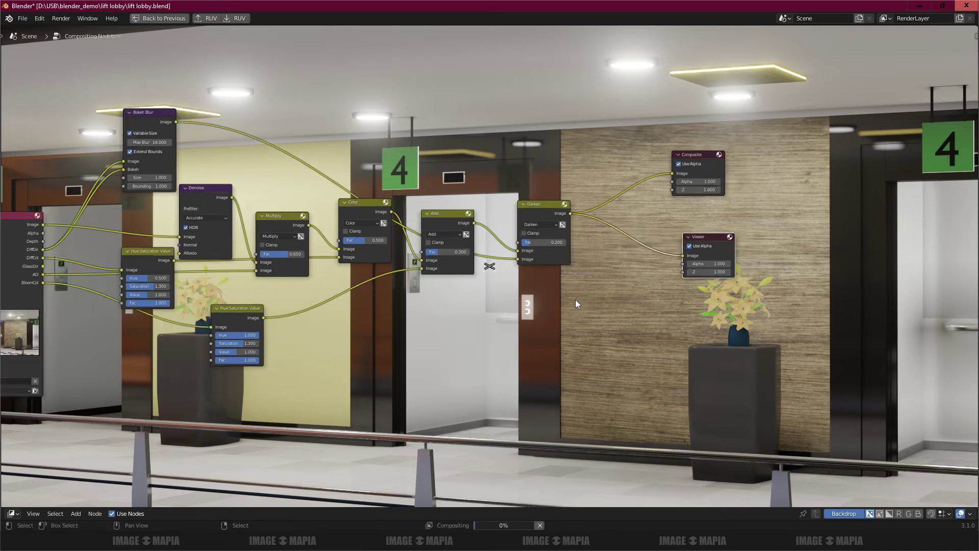
scroll(575, 299, down, 3)
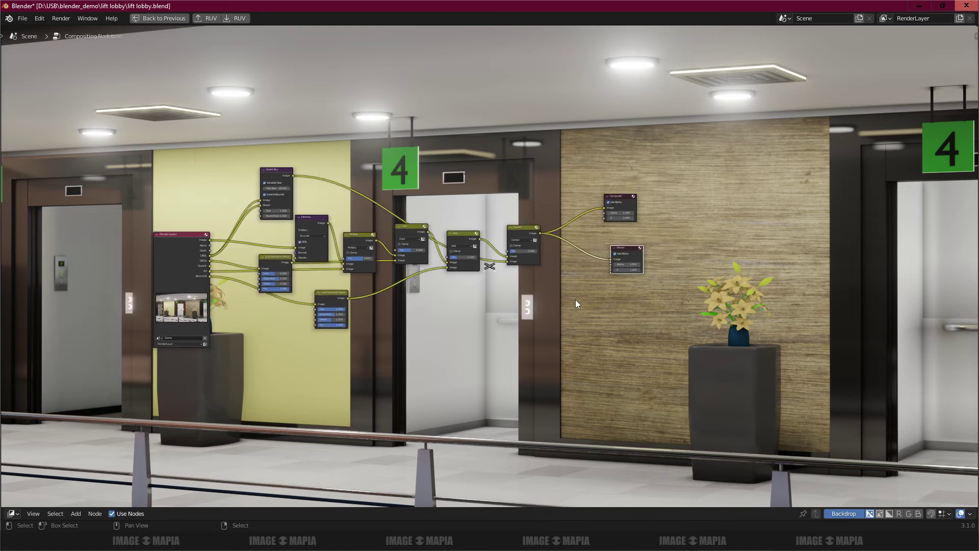
Mute the Darken node and unmute it again to compare its effect
scroll(575, 299, up, 3)
middle_drag(457, 299, 521, 312)
scroll(627, 222, up, 4)
key(m)
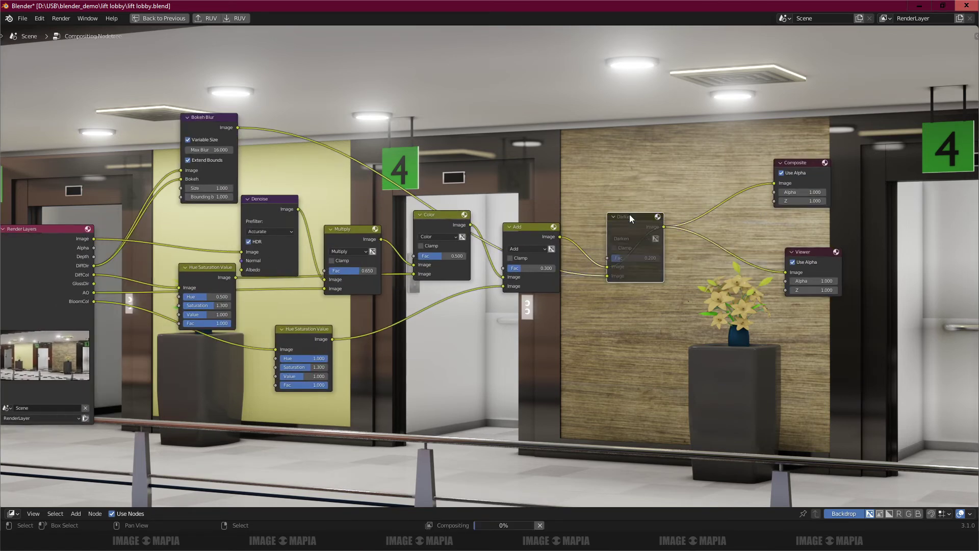
key(m)
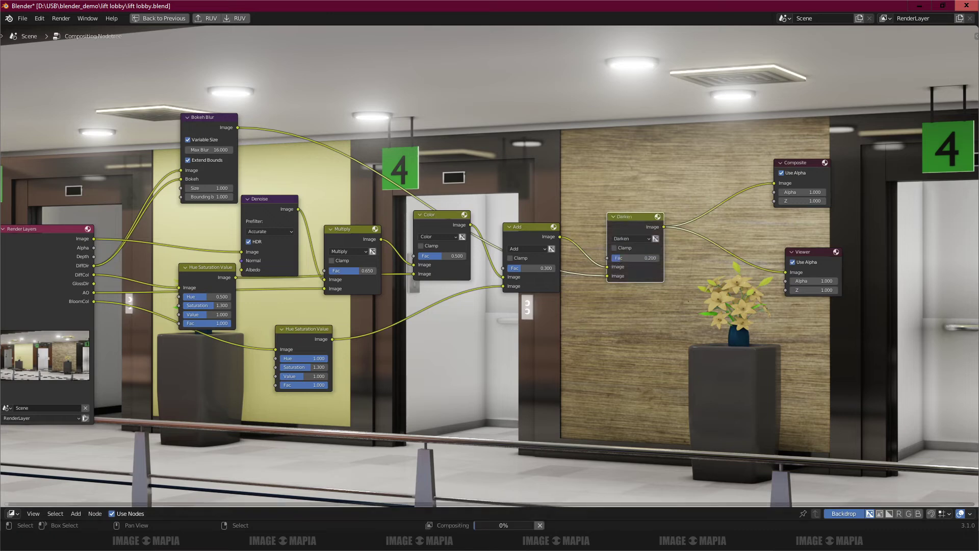
Hide the backdrop and rearrange the Bokeh Blur, Denoise, Hue Saturation Value, mix and Darken nodes with clearer spacing
click(846, 514)
middle_drag(446, 294, 562, 300)
drag(542, 224, 520, 231)
drag(328, 127, 372, 104)
drag(642, 235, 660, 183)
drag(526, 231, 529, 218)
drag(462, 236, 467, 216)
drag(385, 205, 376, 199)
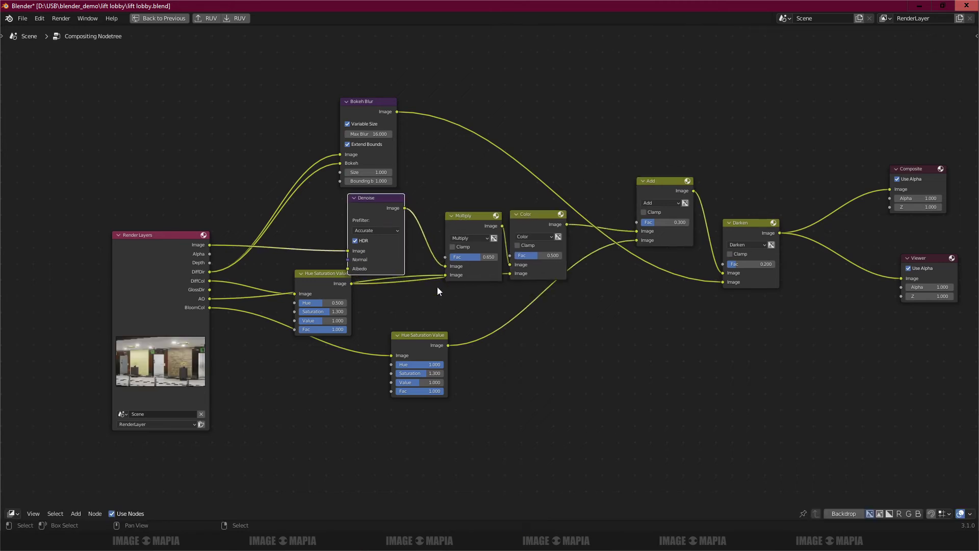
drag(322, 278, 313, 285)
Add a Split Viewer node and place it directly below the Viewer node
middle_drag(813, 258, 734, 252)
scroll(714, 281, down, 3)
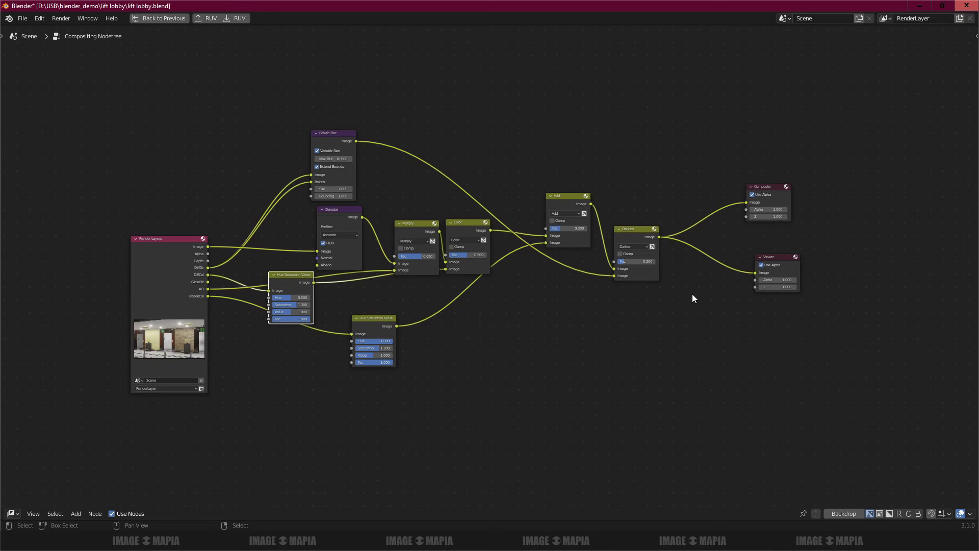
scroll(693, 295, up, 2)
key(shift+a)
text(sspli)
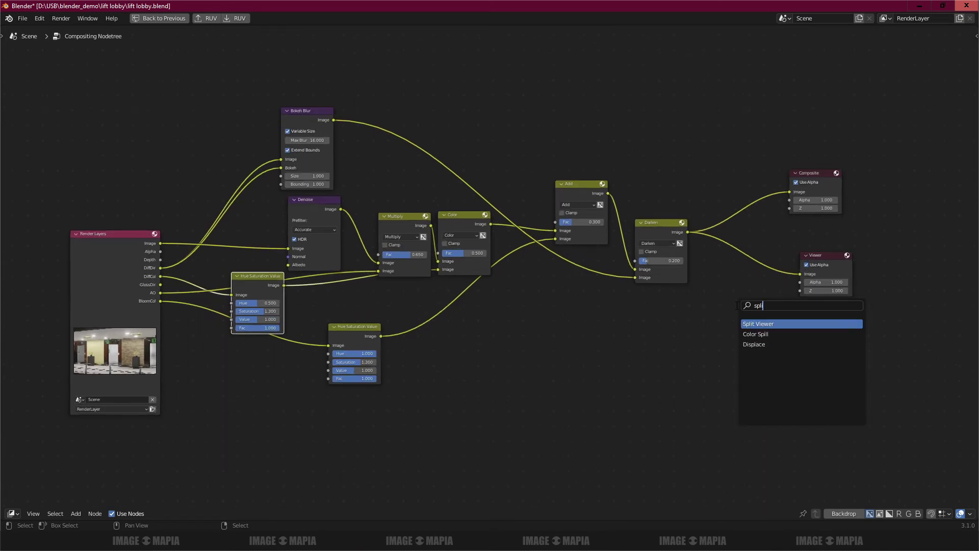
key(Return)
click(741, 308)
middle_drag(743, 302, 558, 310)
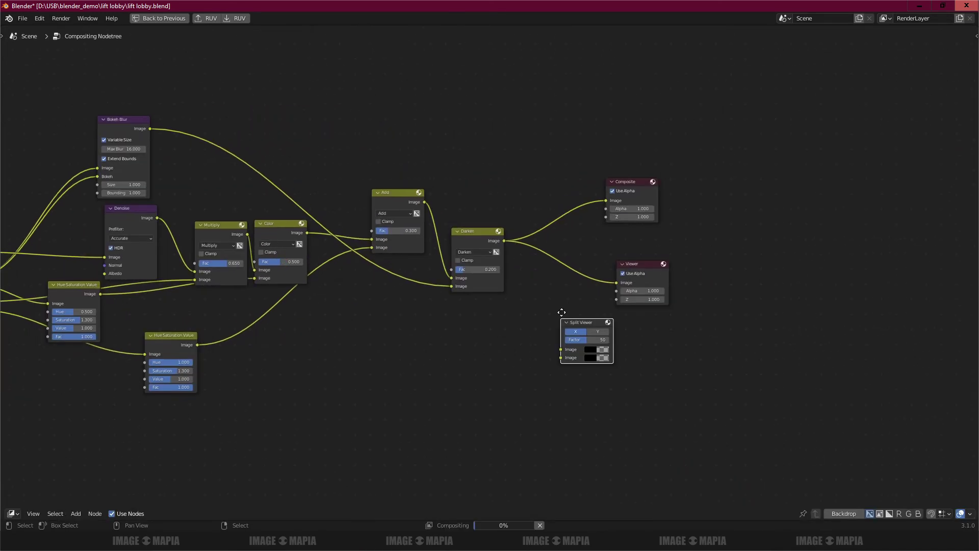
drag(641, 267, 661, 250)
drag(587, 324, 667, 317)
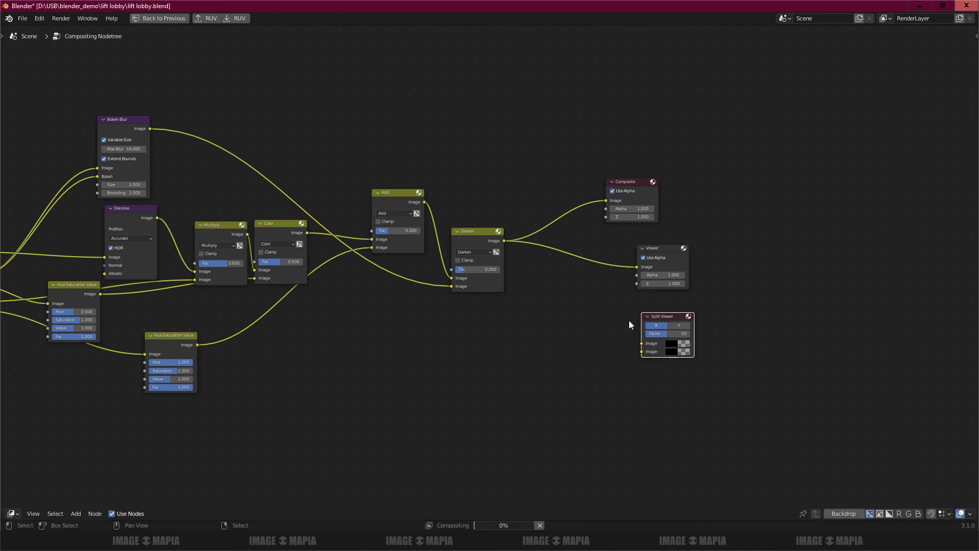
Feed the Render Layers image and the Darken output into the Split Viewer's two inputs, and disconnect the Viewer node
middle_drag(629, 320, 795, 302)
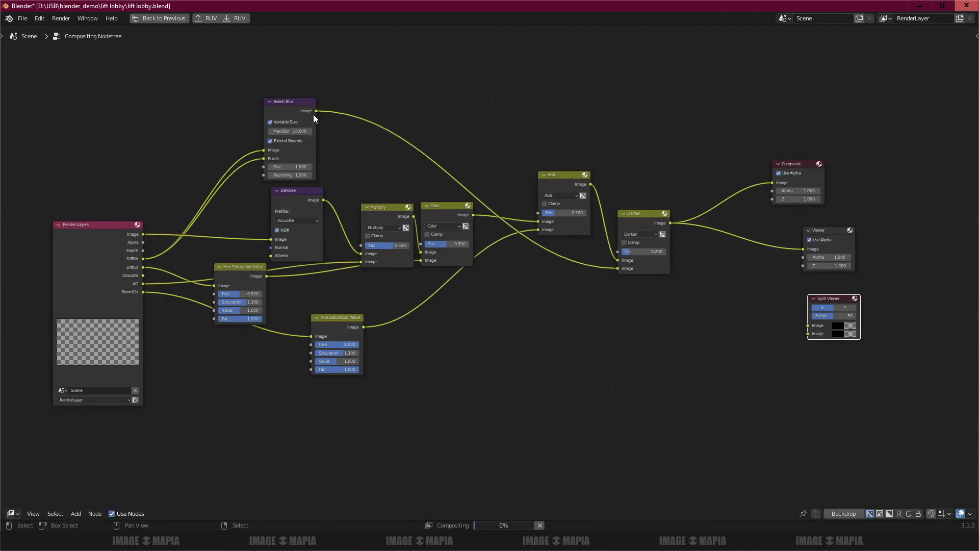
drag(143, 234, 807, 325)
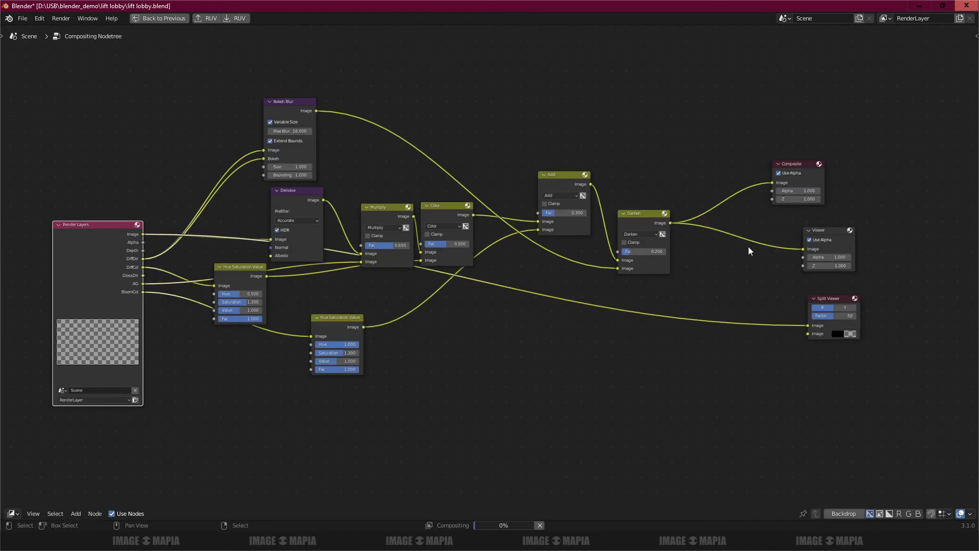
drag(670, 222, 814, 335)
drag(823, 298, 798, 292)
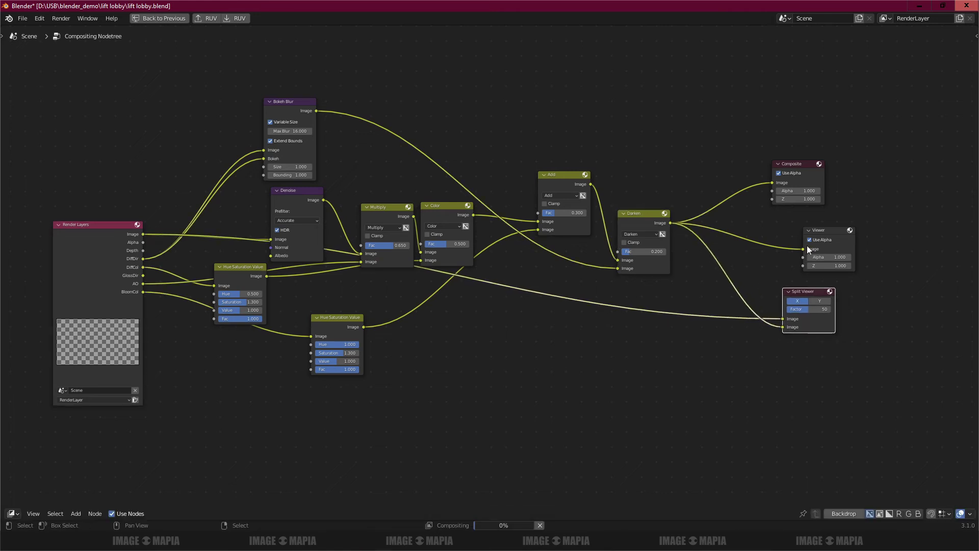
drag(806, 248, 768, 260)
Show the backdrop, examine the composited result in the render window, and minimize that window
click(846, 515)
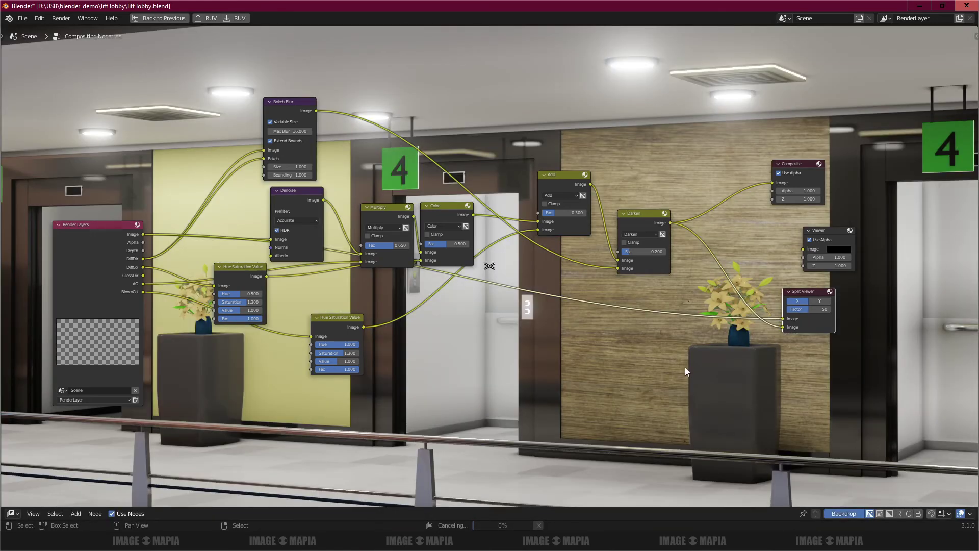
scroll(684, 367, down, 1)
key(F11)
drag(586, 119, 419, 73)
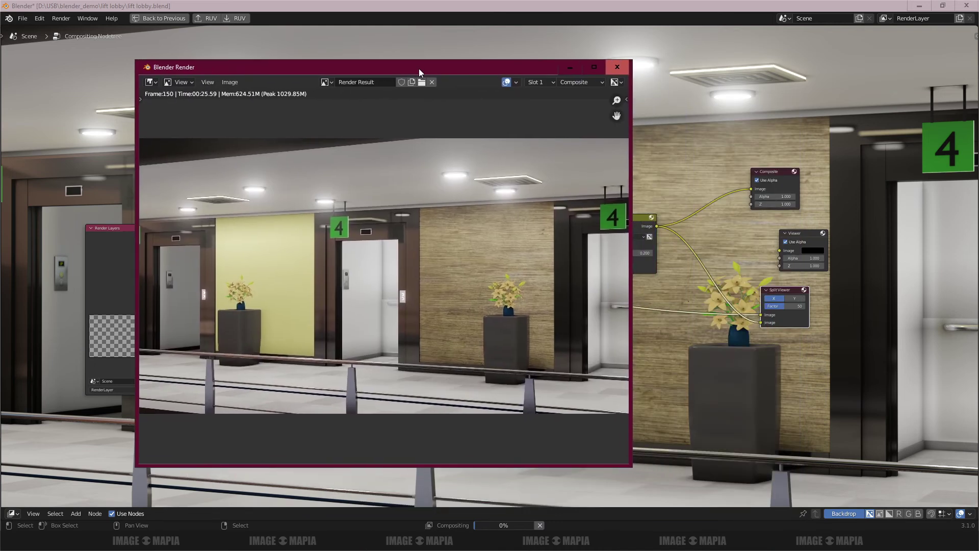
scroll(426, 335, down, 2)
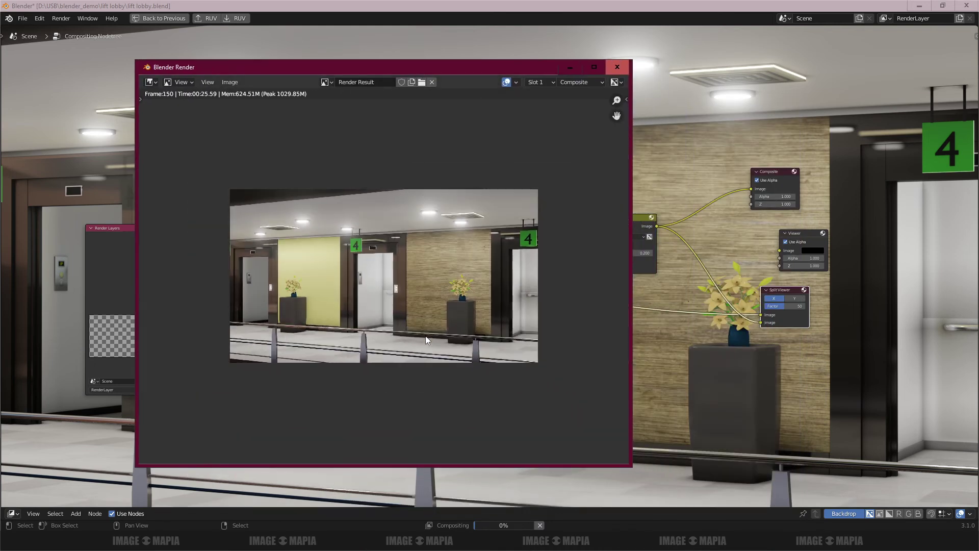
scroll(425, 336, up, 2)
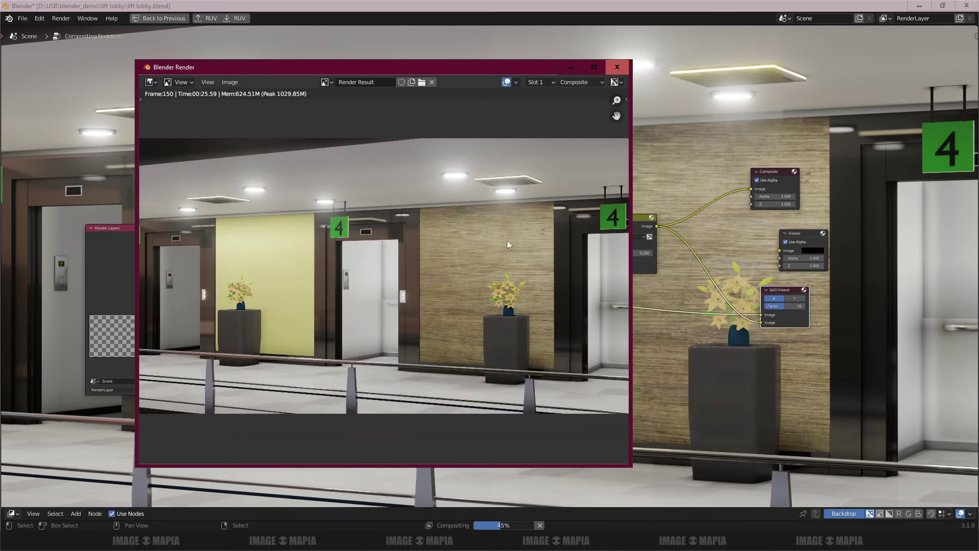
click(569, 71)
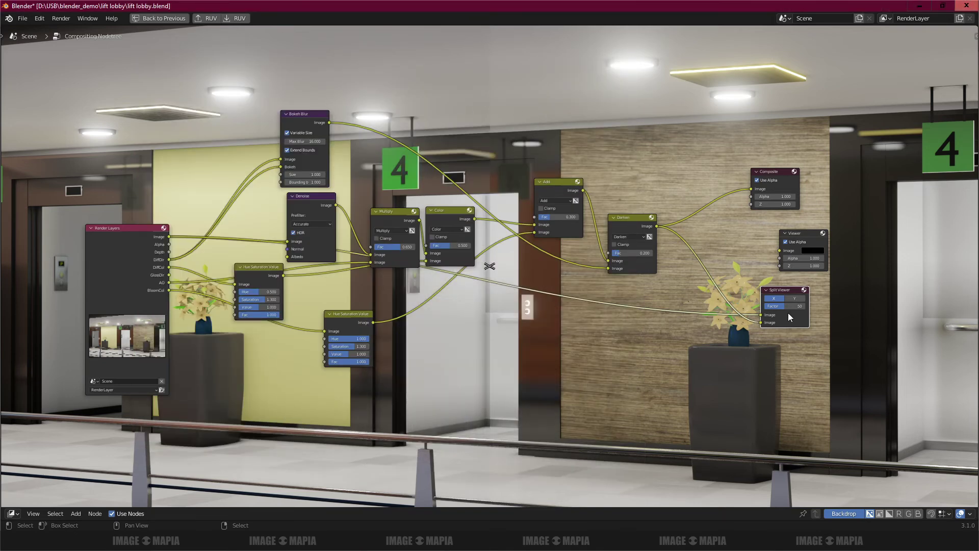
Set the Split Viewer's factor to 75 and switch its split axis to Y
drag(784, 307, 795, 307)
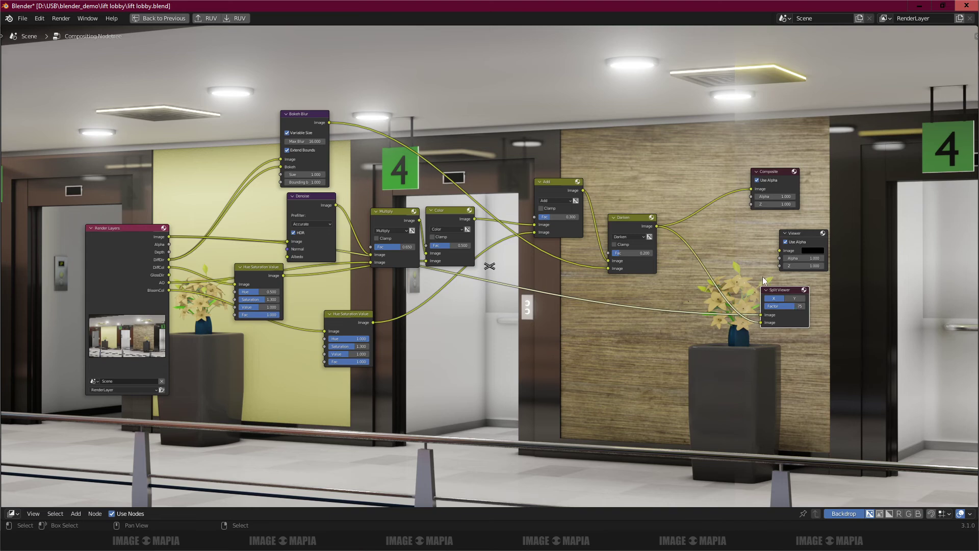
click(797, 299)
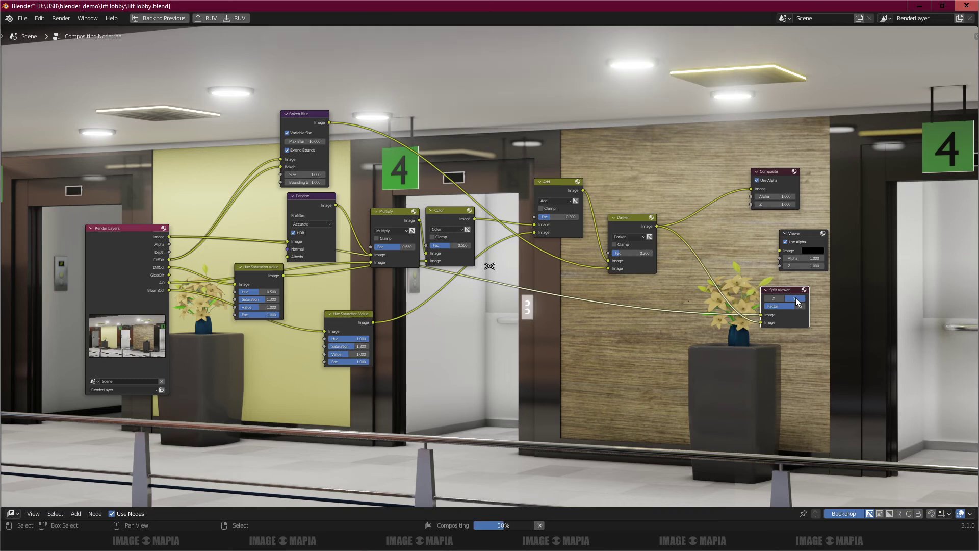
scroll(544, 281, down, 12)
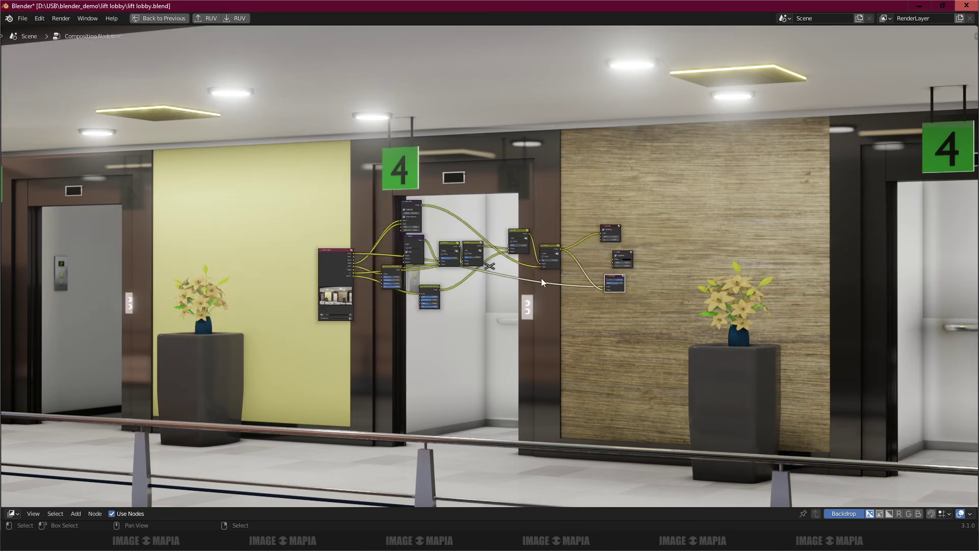
Switch the Split Viewer's axis back to X and set its factor to 50
scroll(543, 279, up, 7)
click(684, 289)
scroll(683, 289, up, 2)
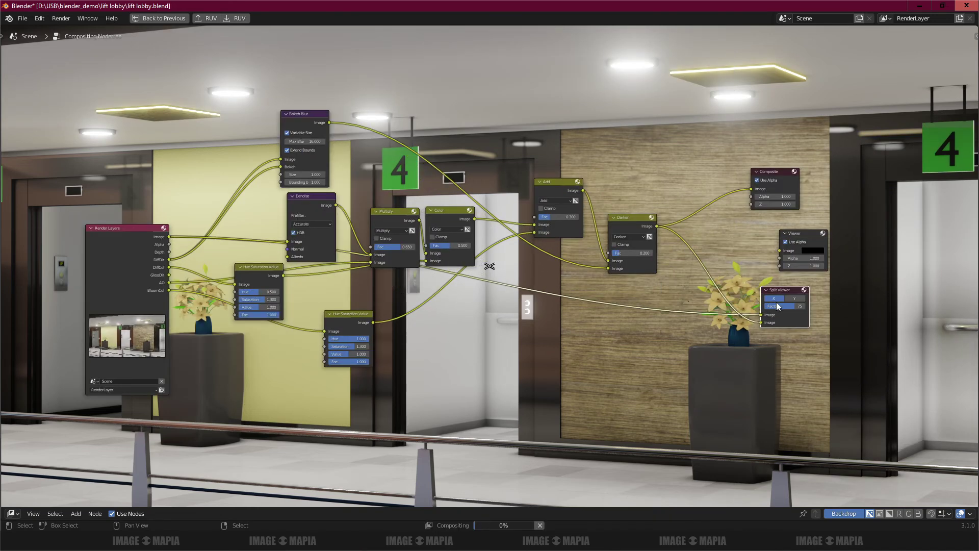
text(50)
key(Return)
scroll(458, 291, down, 12)
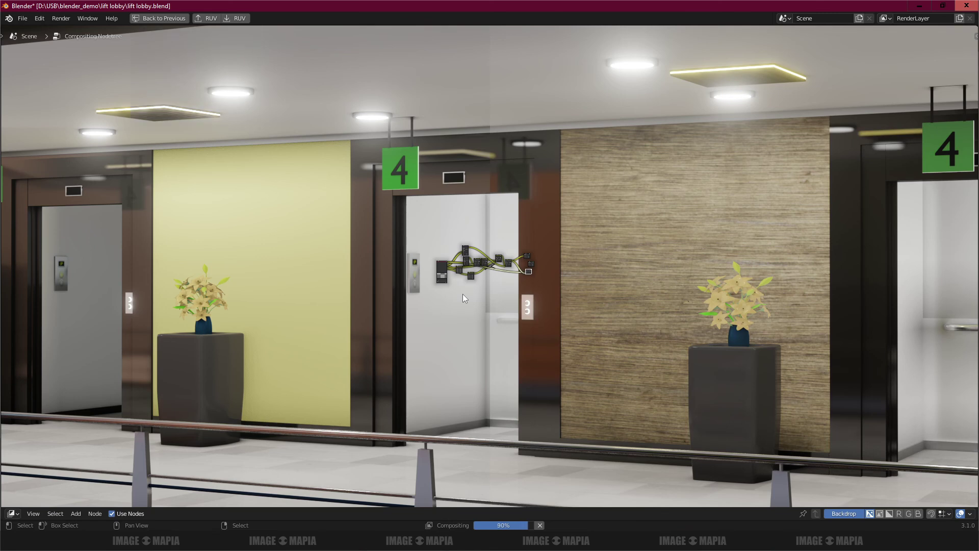
Switch to Notepad, add the line "so you can see the difference" below "compositing", and move the notes window over the middle of the backdrop
key(alt+Tab)
key(Return)
text(so)
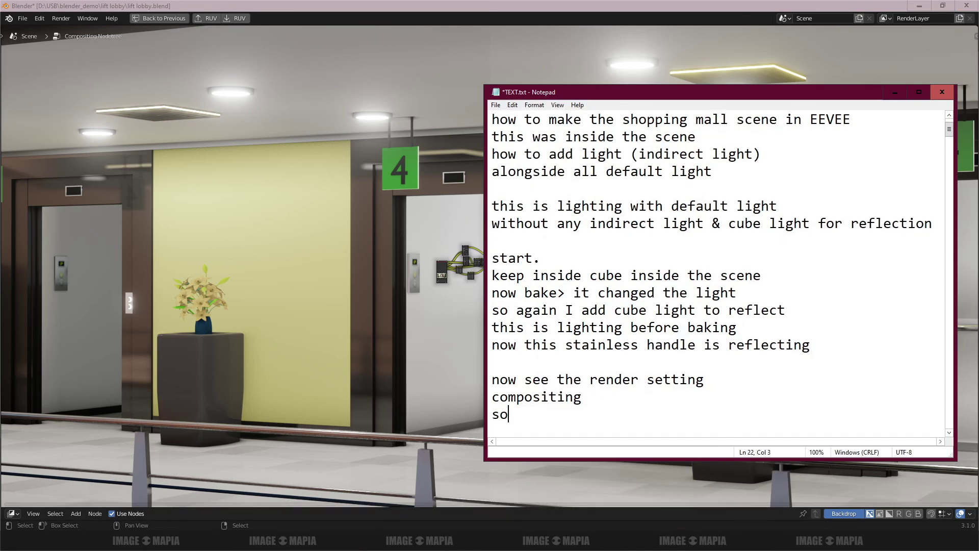
text( you can see the dirr)
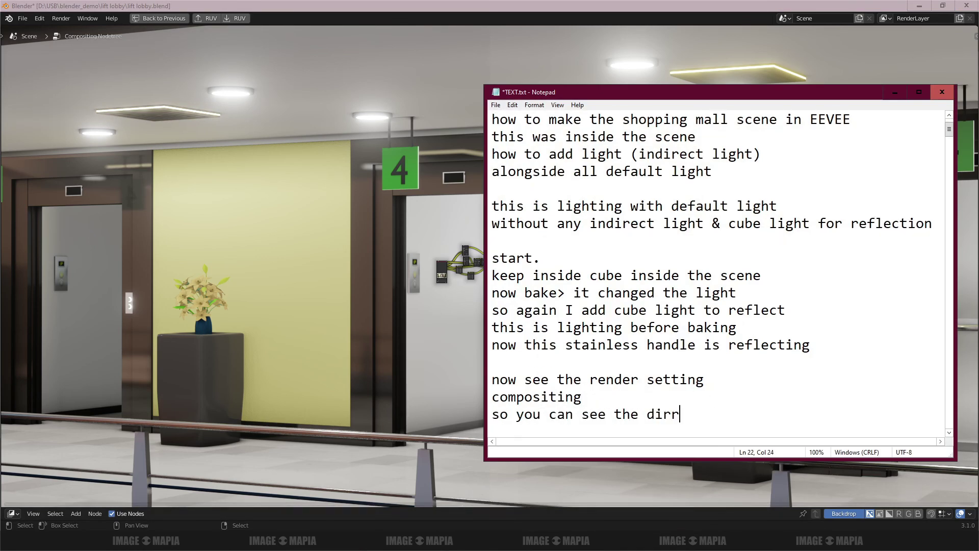
key(BackSpace)
key(BackSpace)
text(fference)
drag(682, 94, 439, 178)
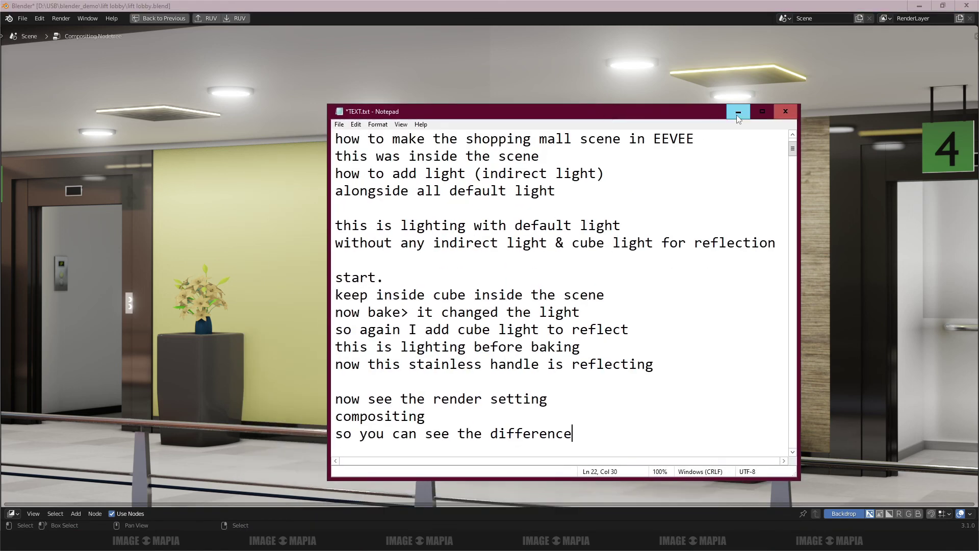
Check the split backdrop in Blender, and add "gracias por ver" to the Notepad notes after a blank line, followed by two line breaks
click(383, 363)
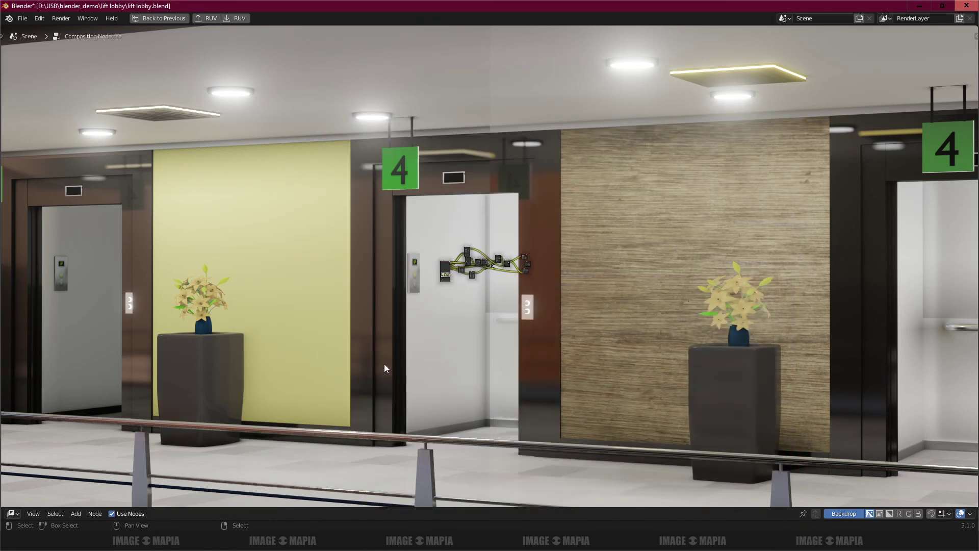
scroll(431, 311, down, 5)
key(alt+Tab)
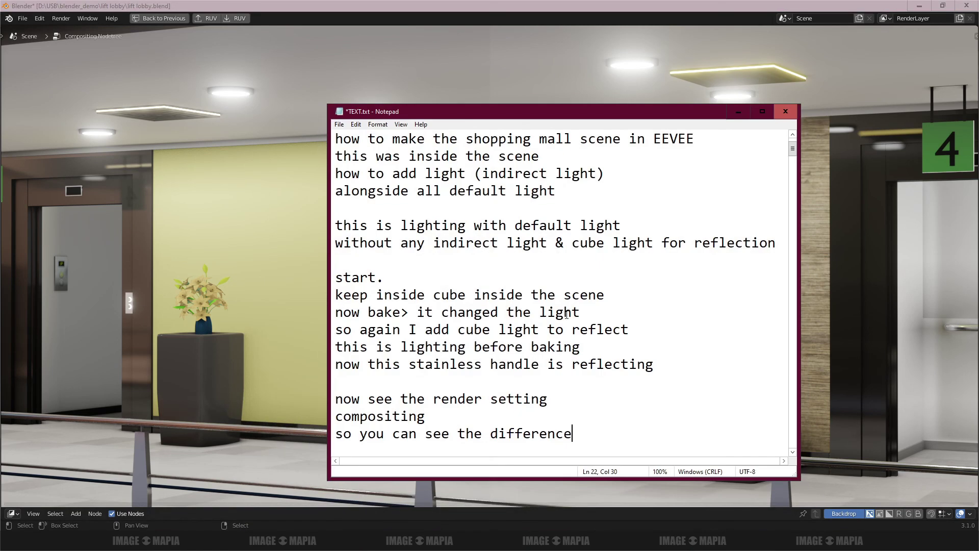
key(Return)
key(Return)
text(gracias por ver)
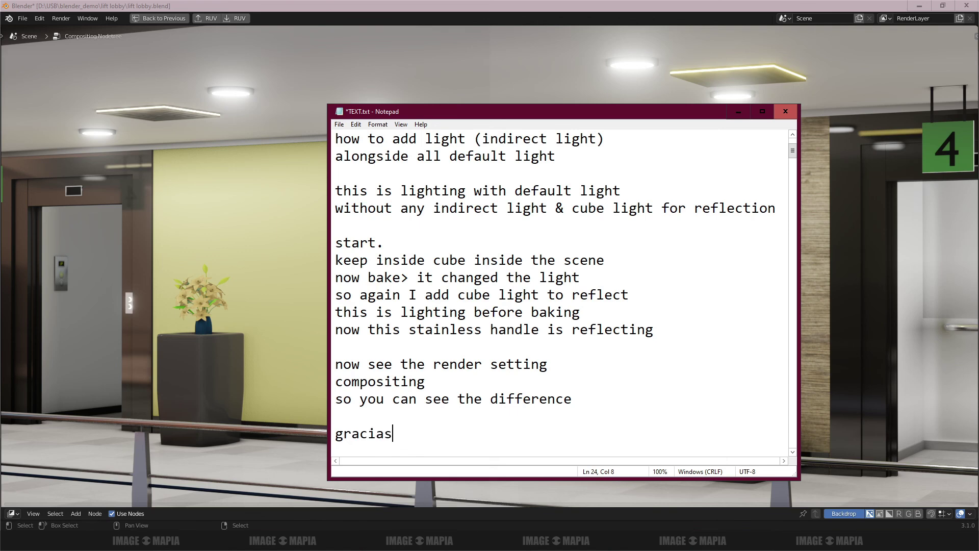
key(Return)
key(Return)
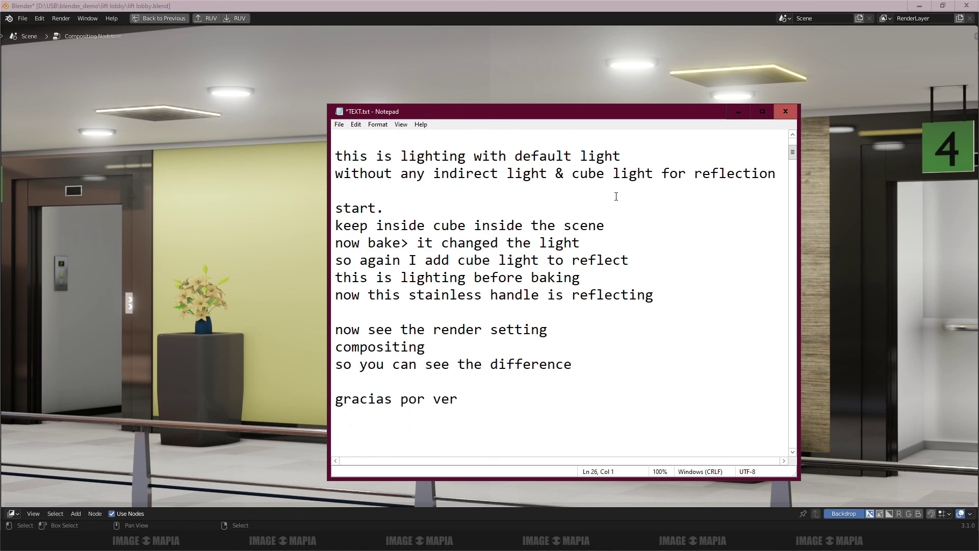